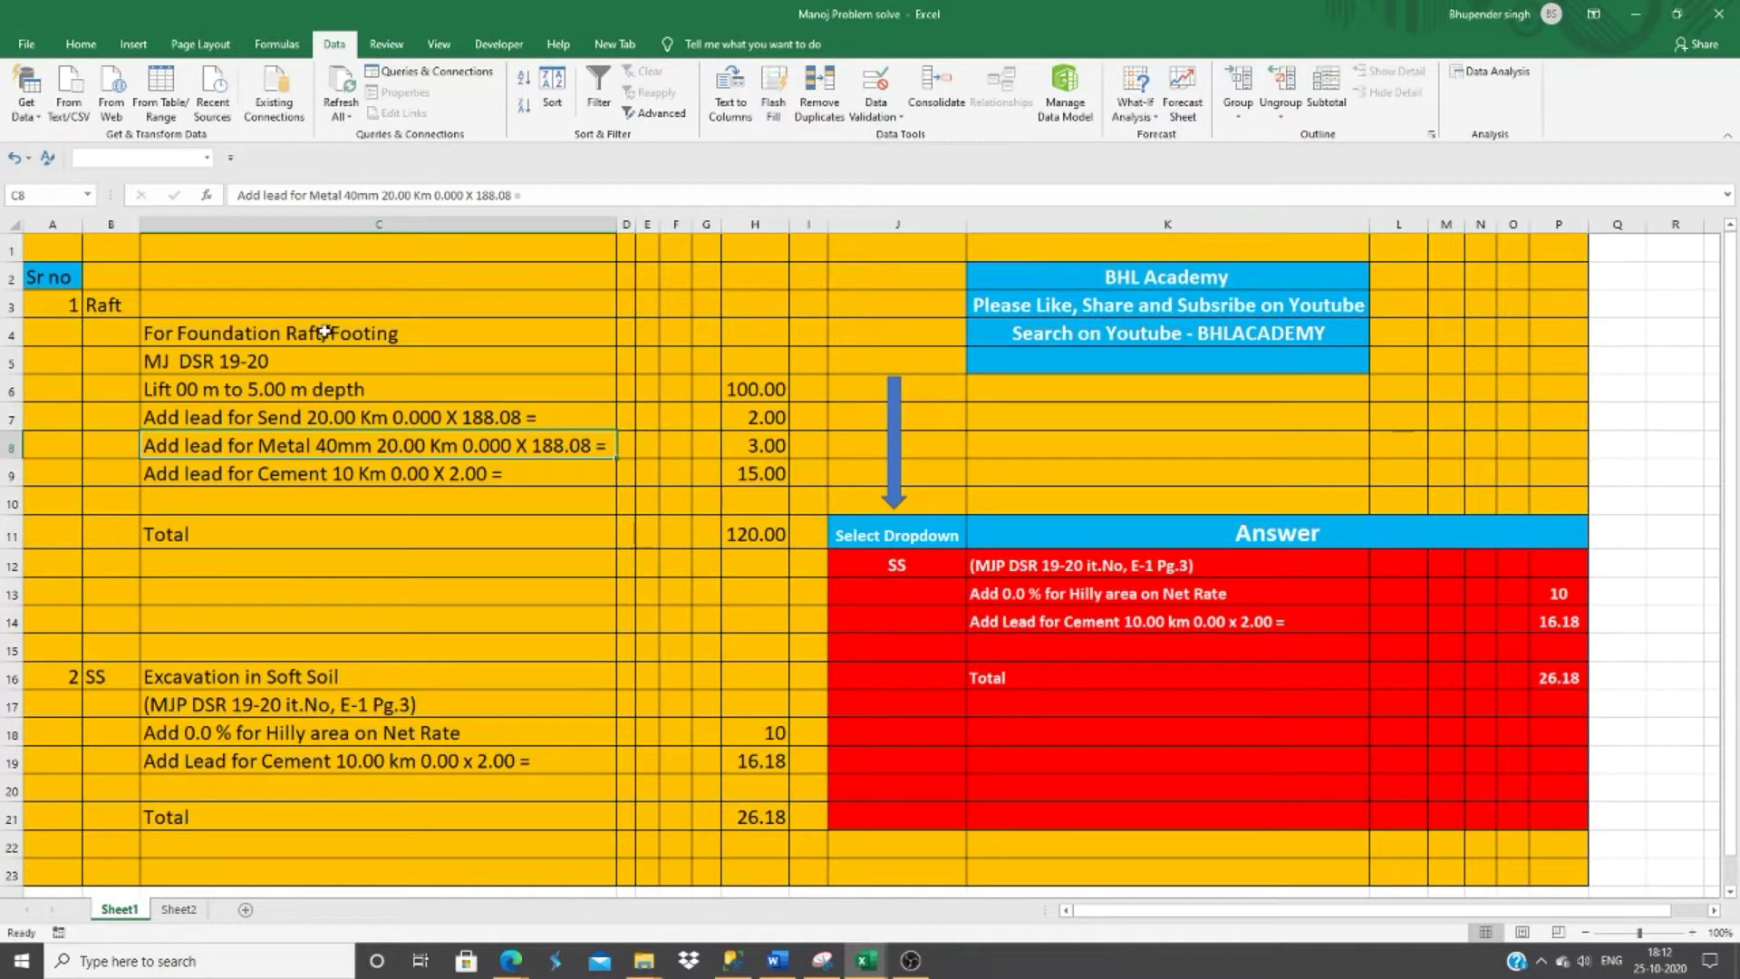
Examine the Raft and SS item blocks on Sheet1, including their description lines, amounts and totals.
left_click(470, 581)
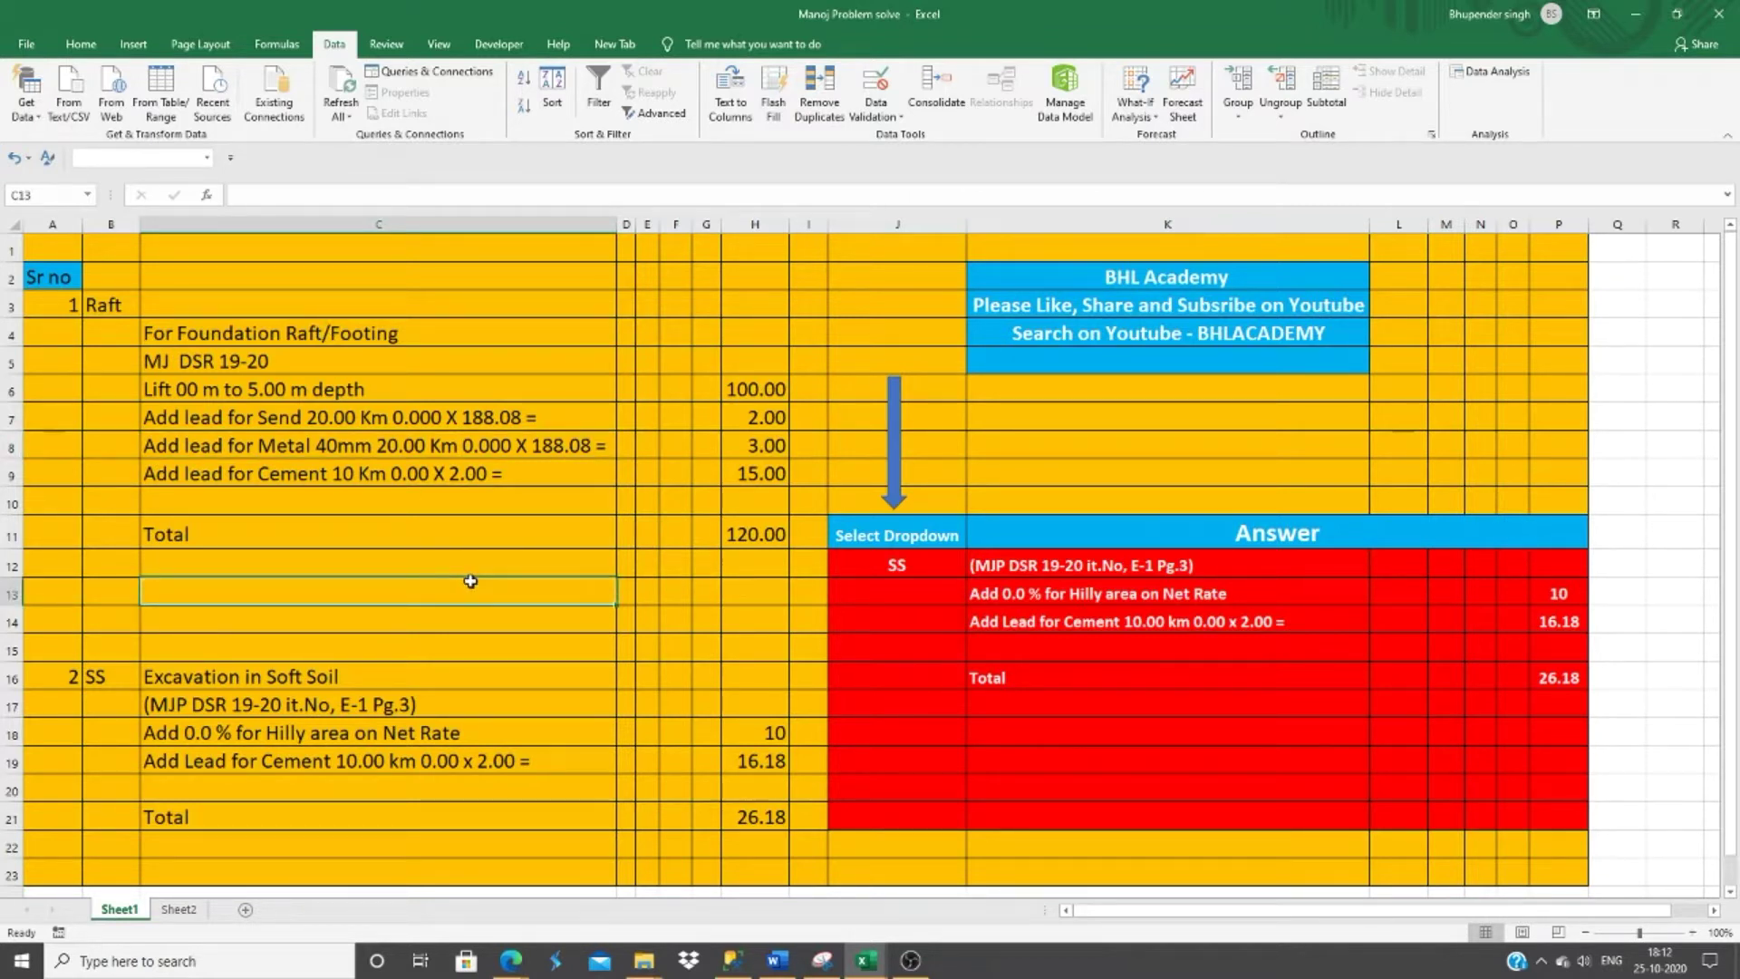
left_click(29, 277)
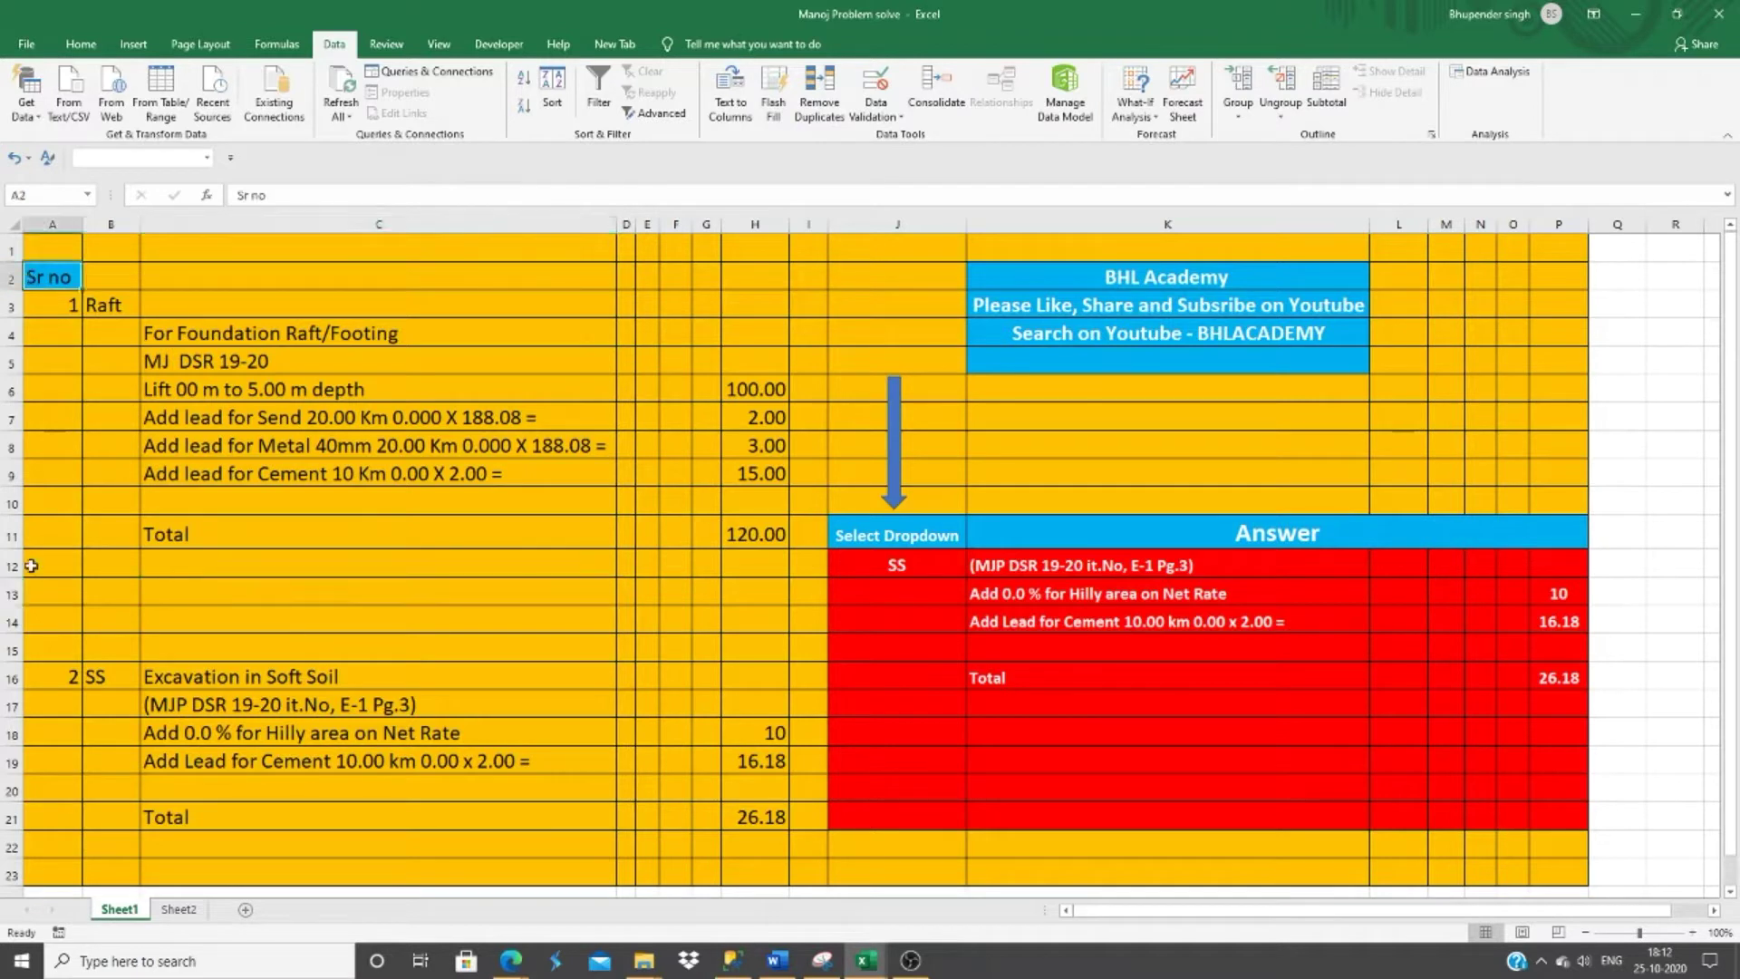
left_click(110, 307)
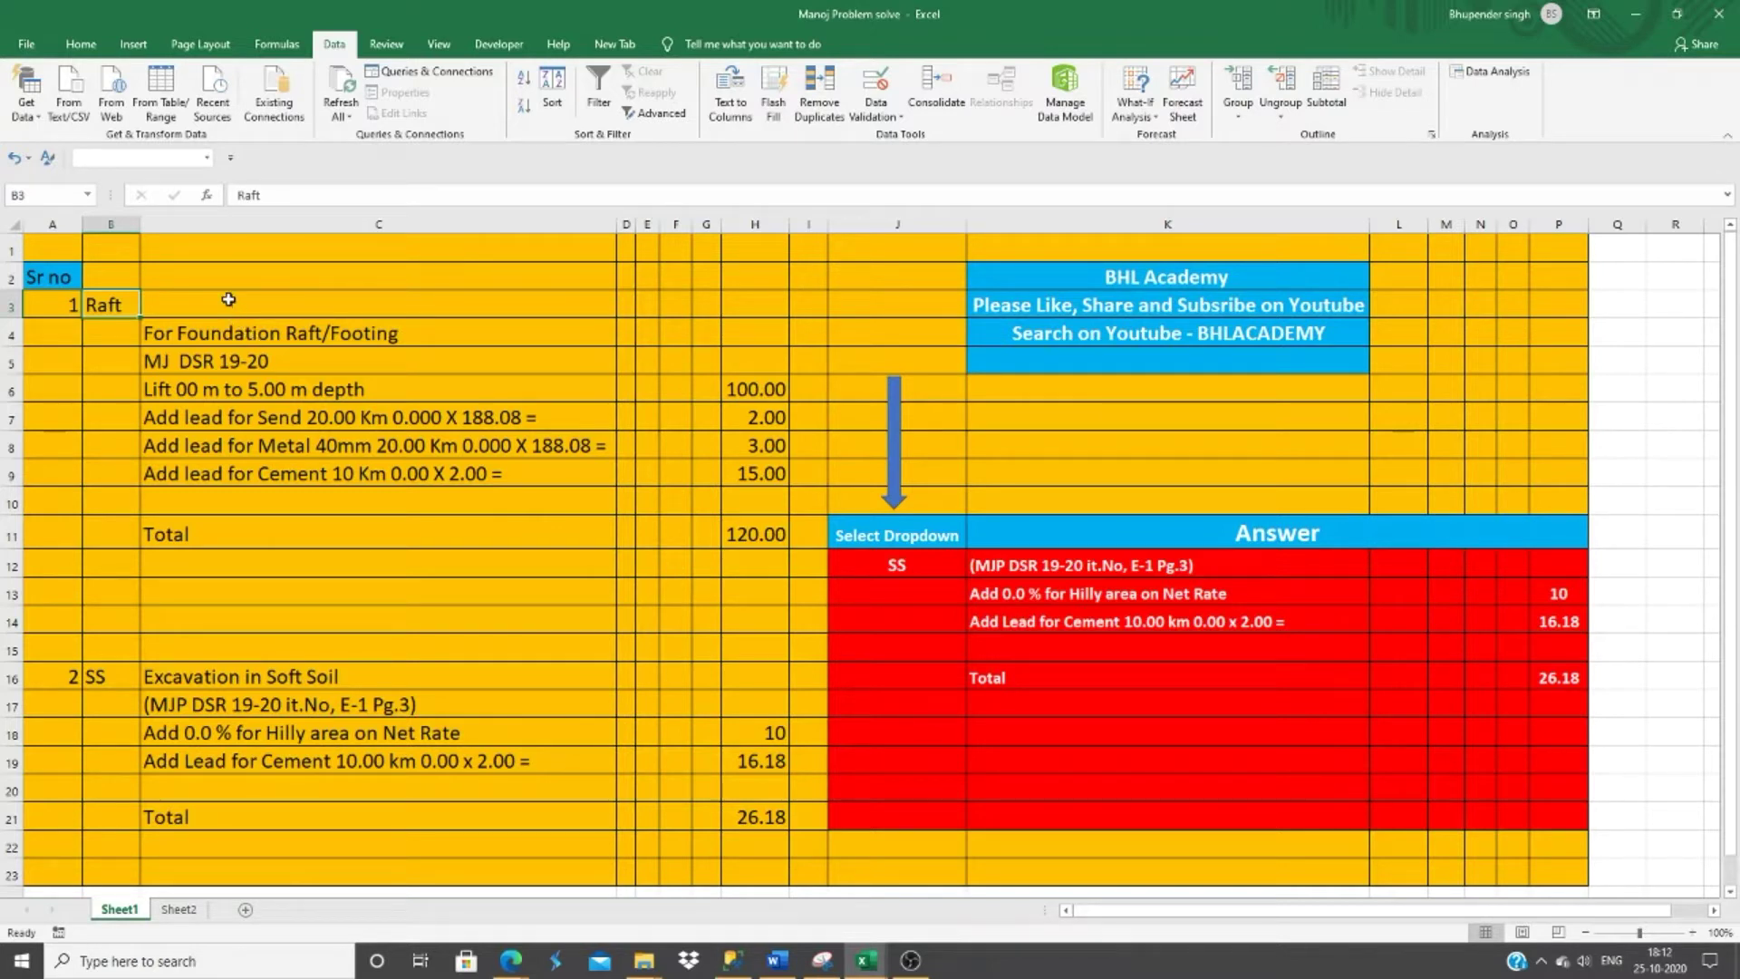
left_click_drag(228, 299, 741, 535)
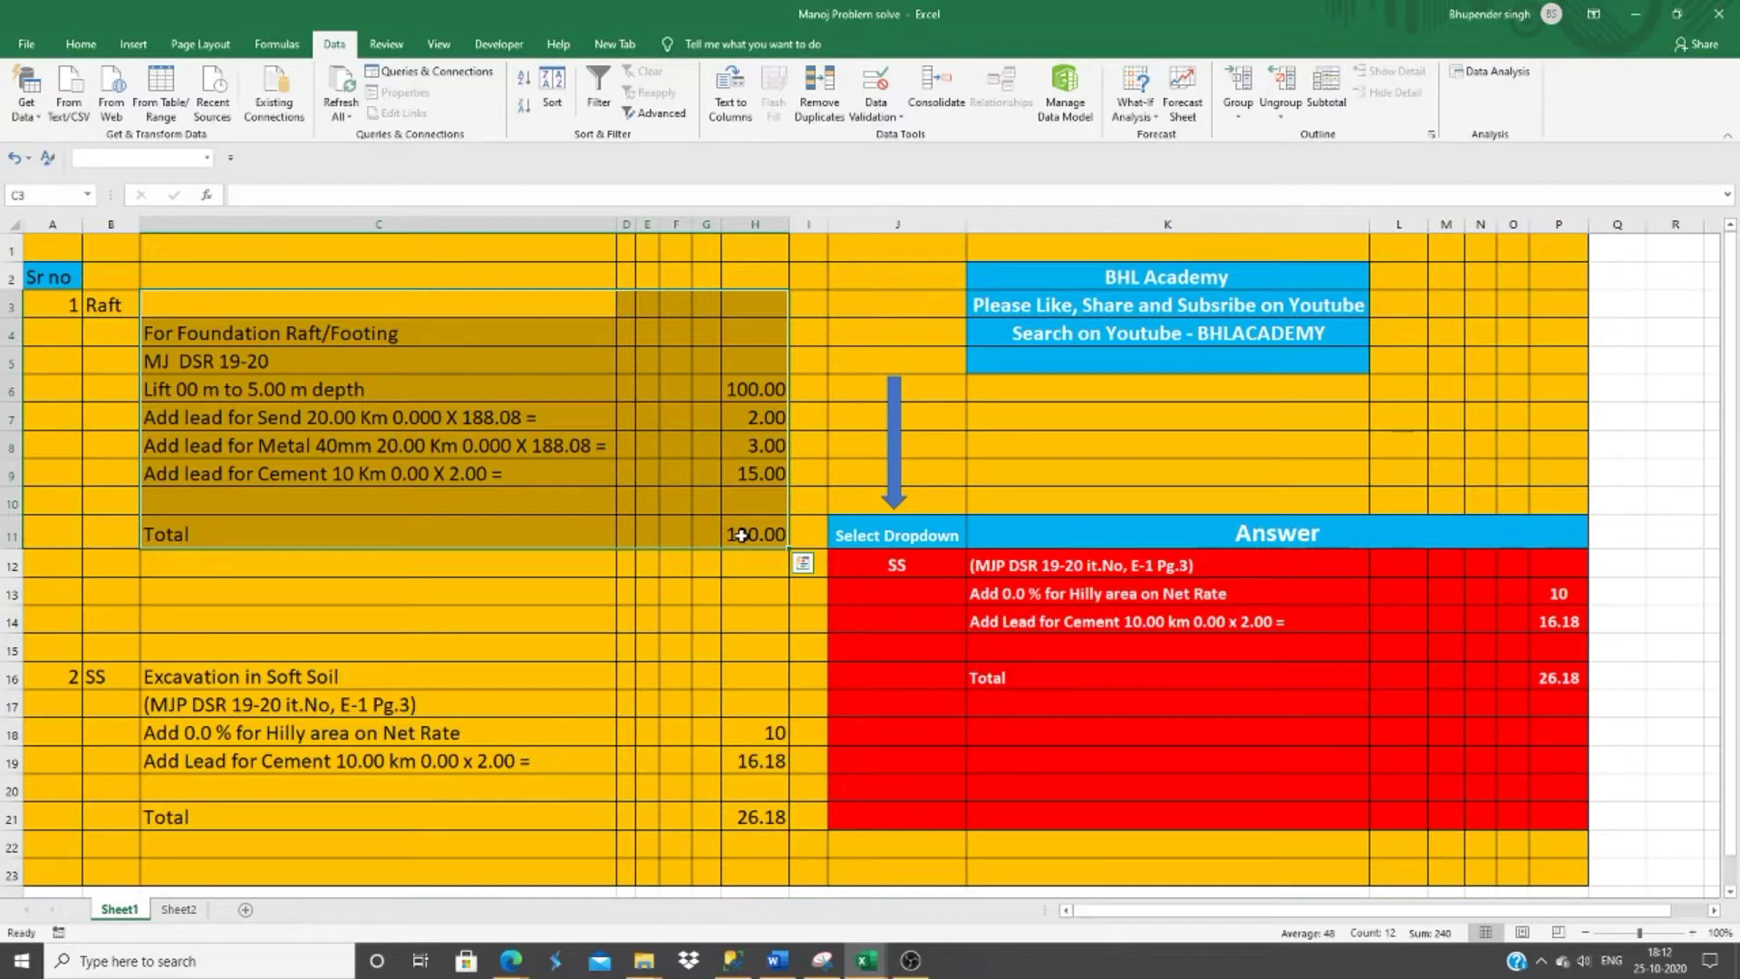
left_click(308, 538)
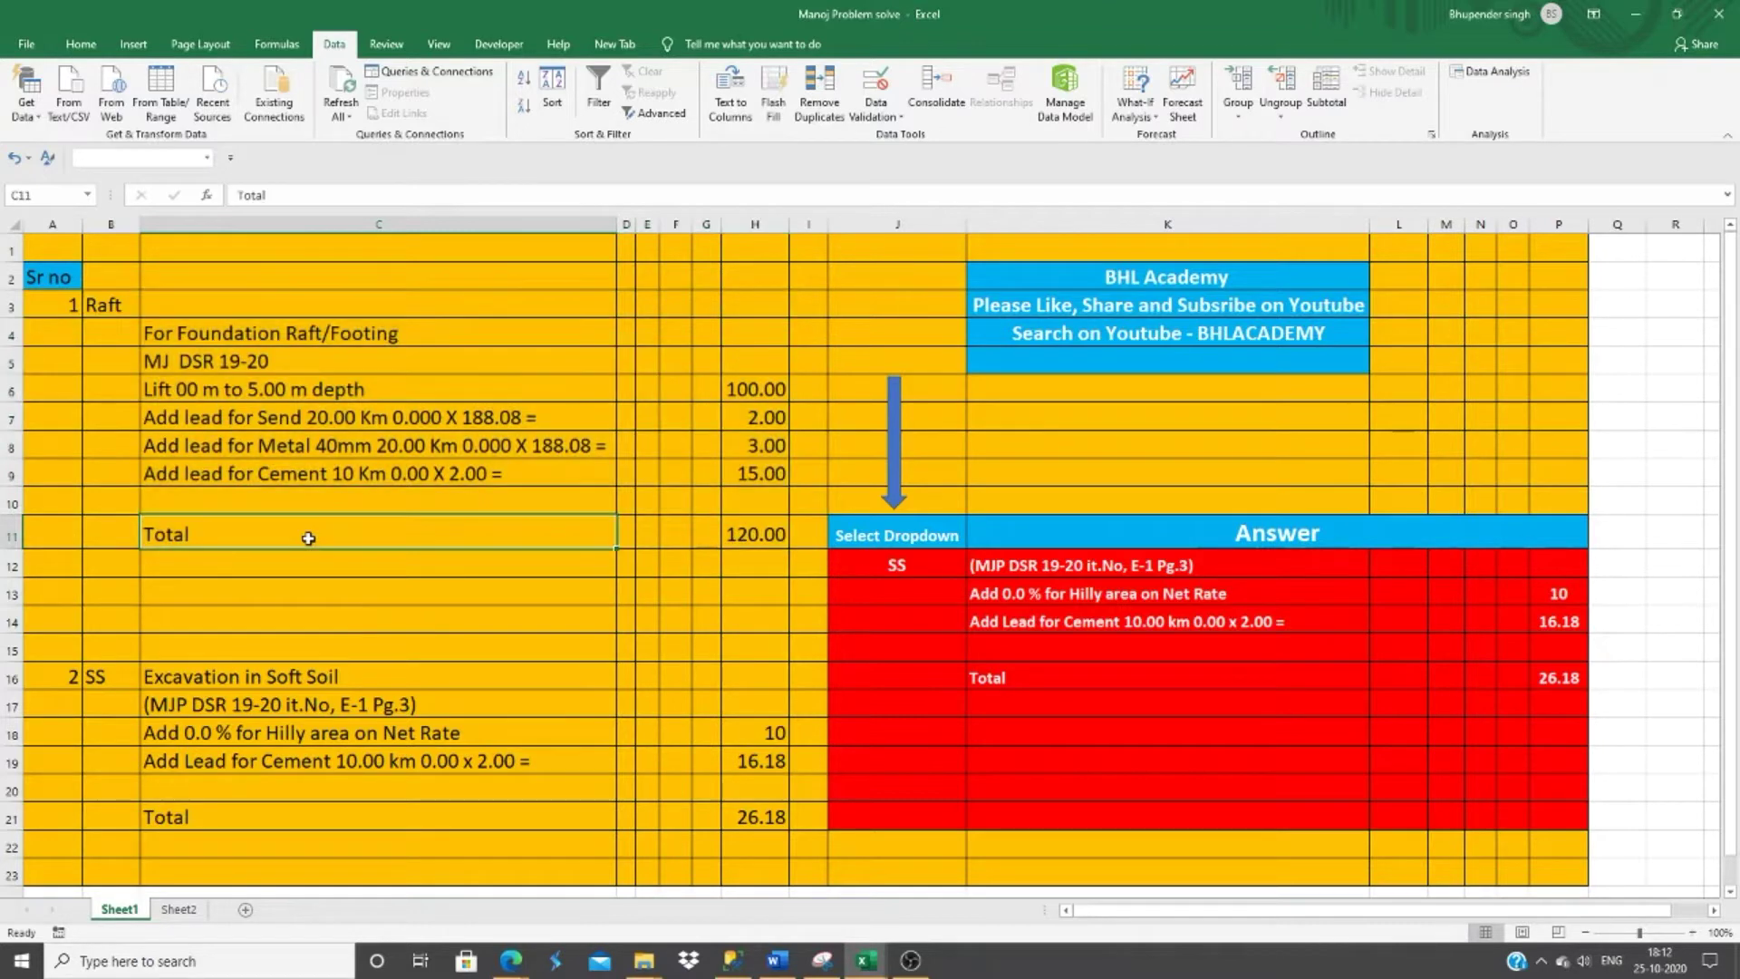
scroll(308, 538, "down", 1)
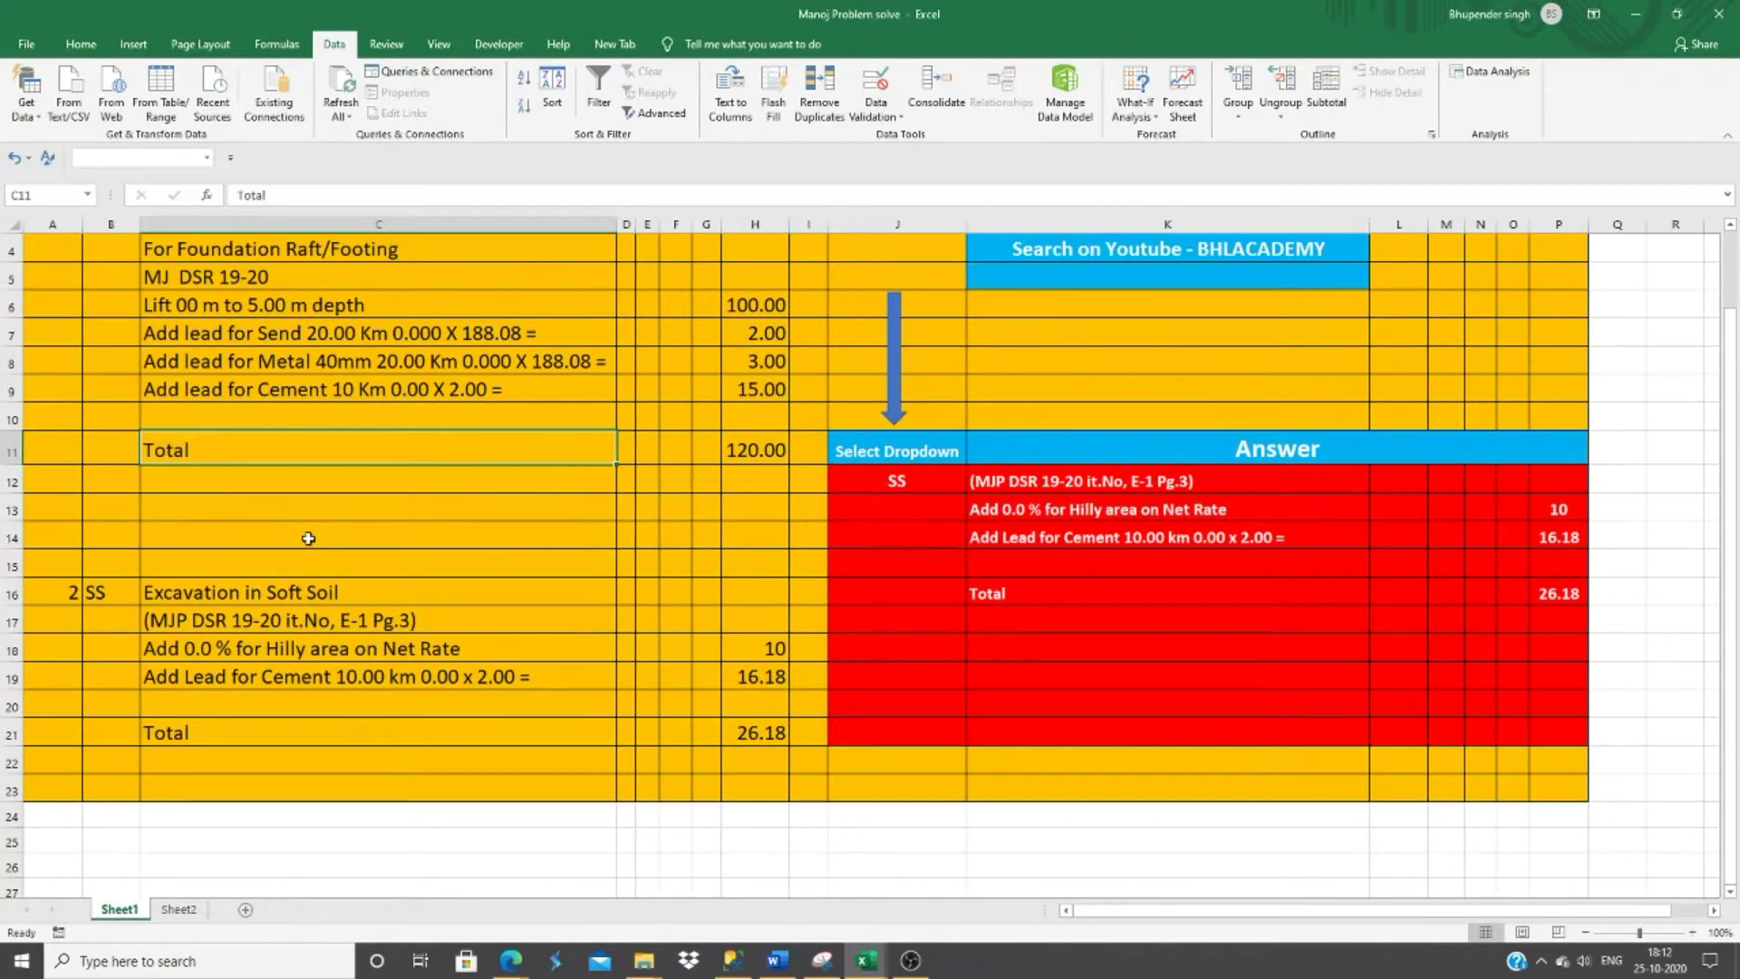
scroll(247, 644, "up", 1)
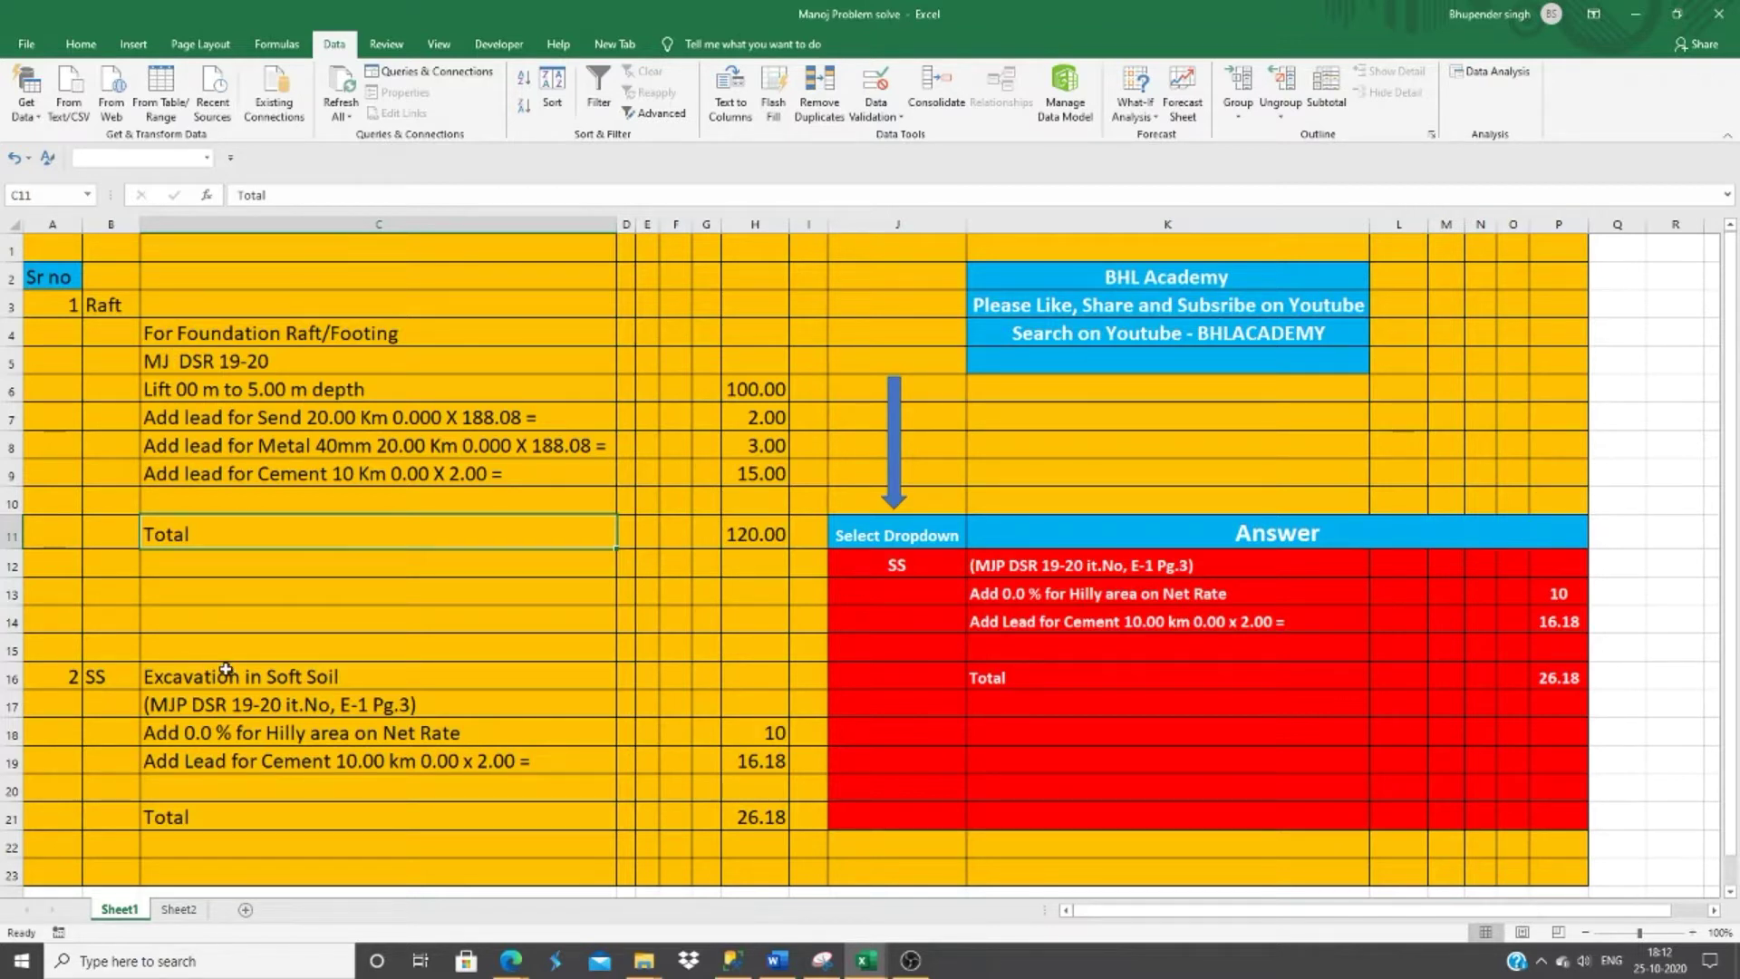
left_click(198, 730)
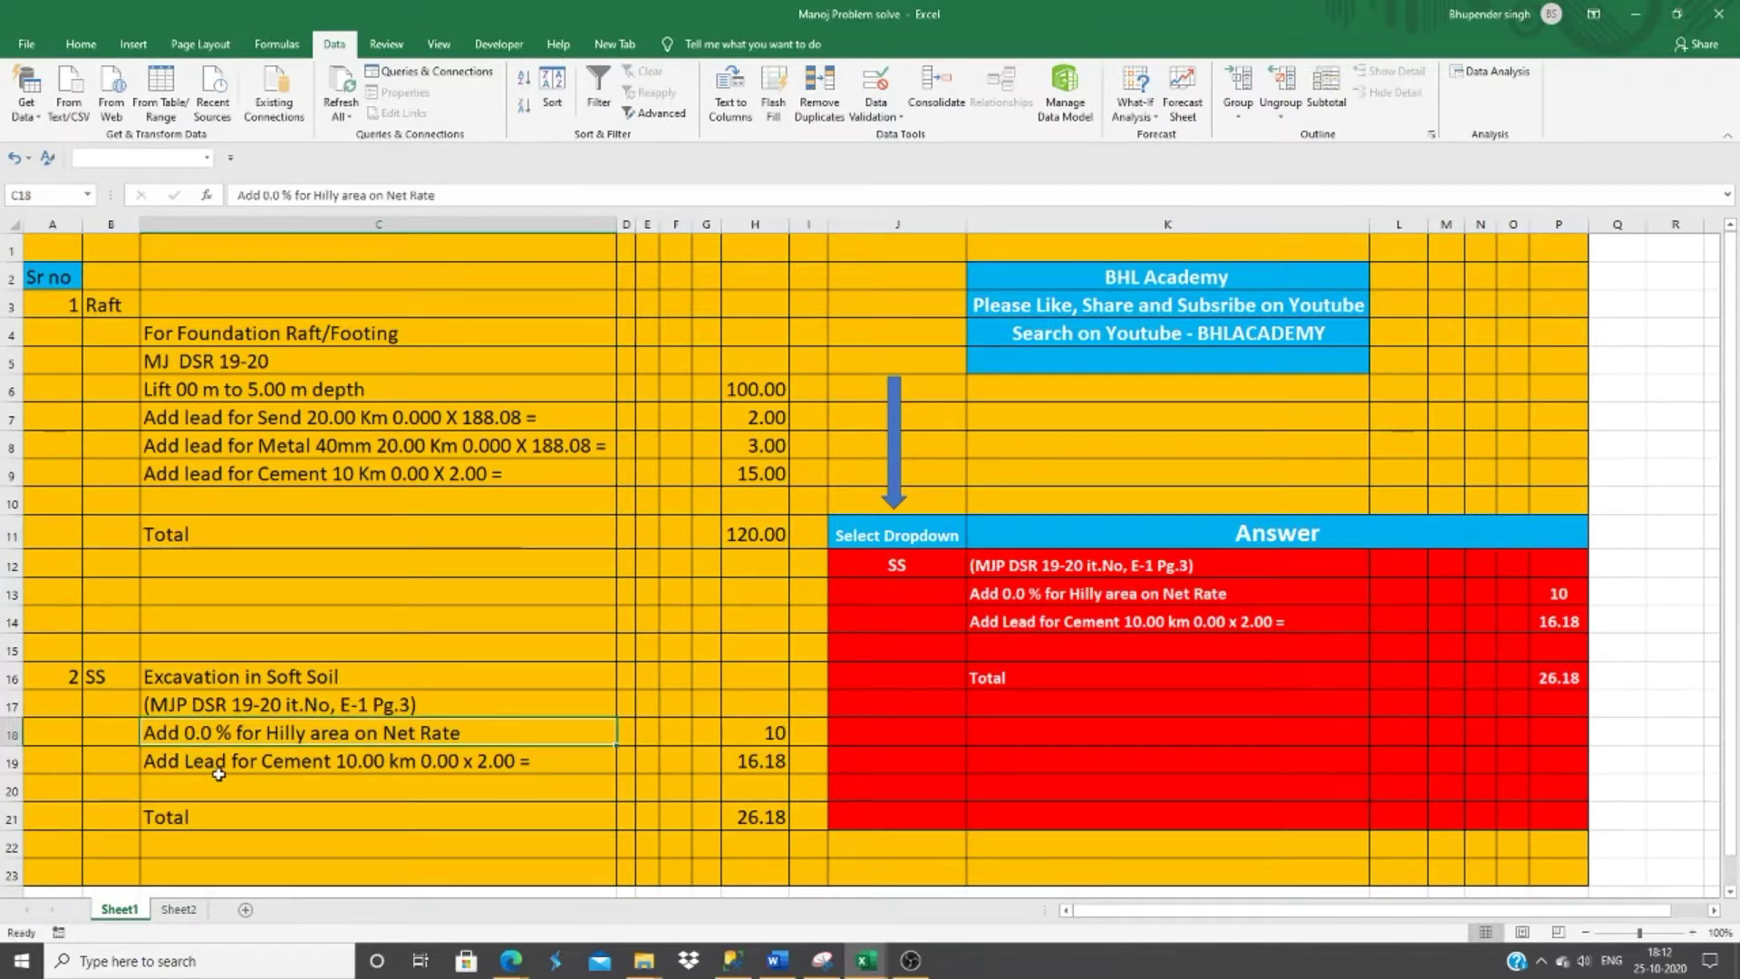
left_click(215, 782)
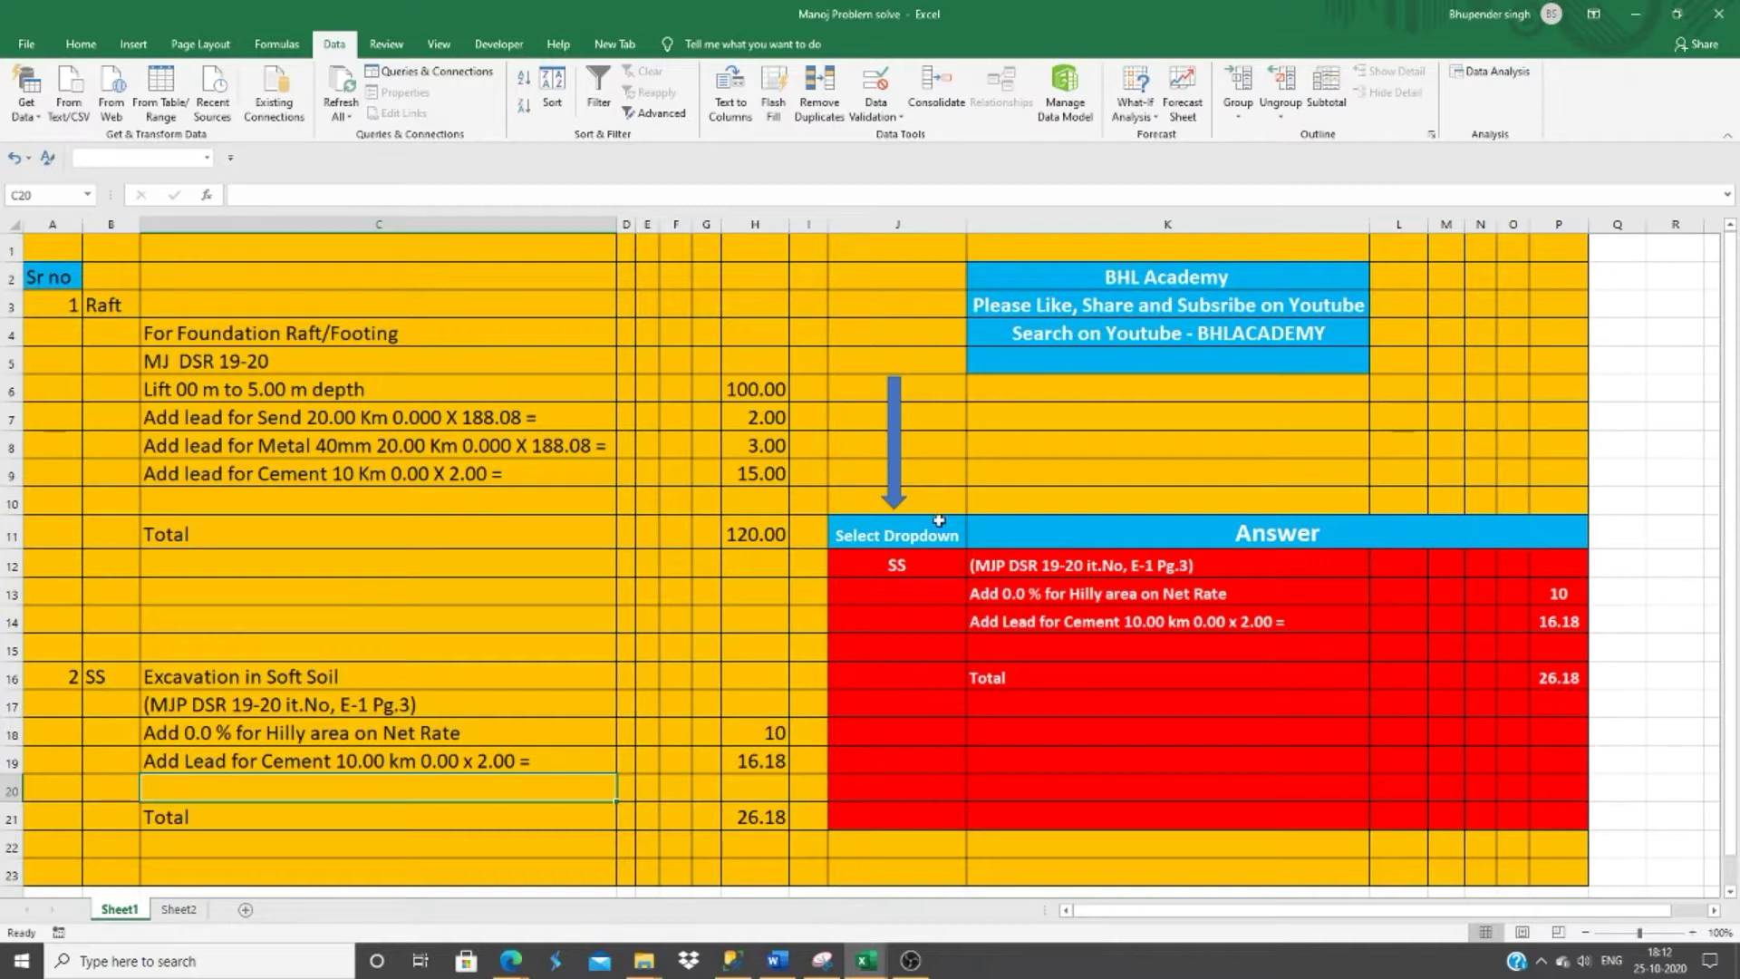
Choose Raft in the Sheet1 selection cell J12 to test the Answer block.
left_click(896, 564)
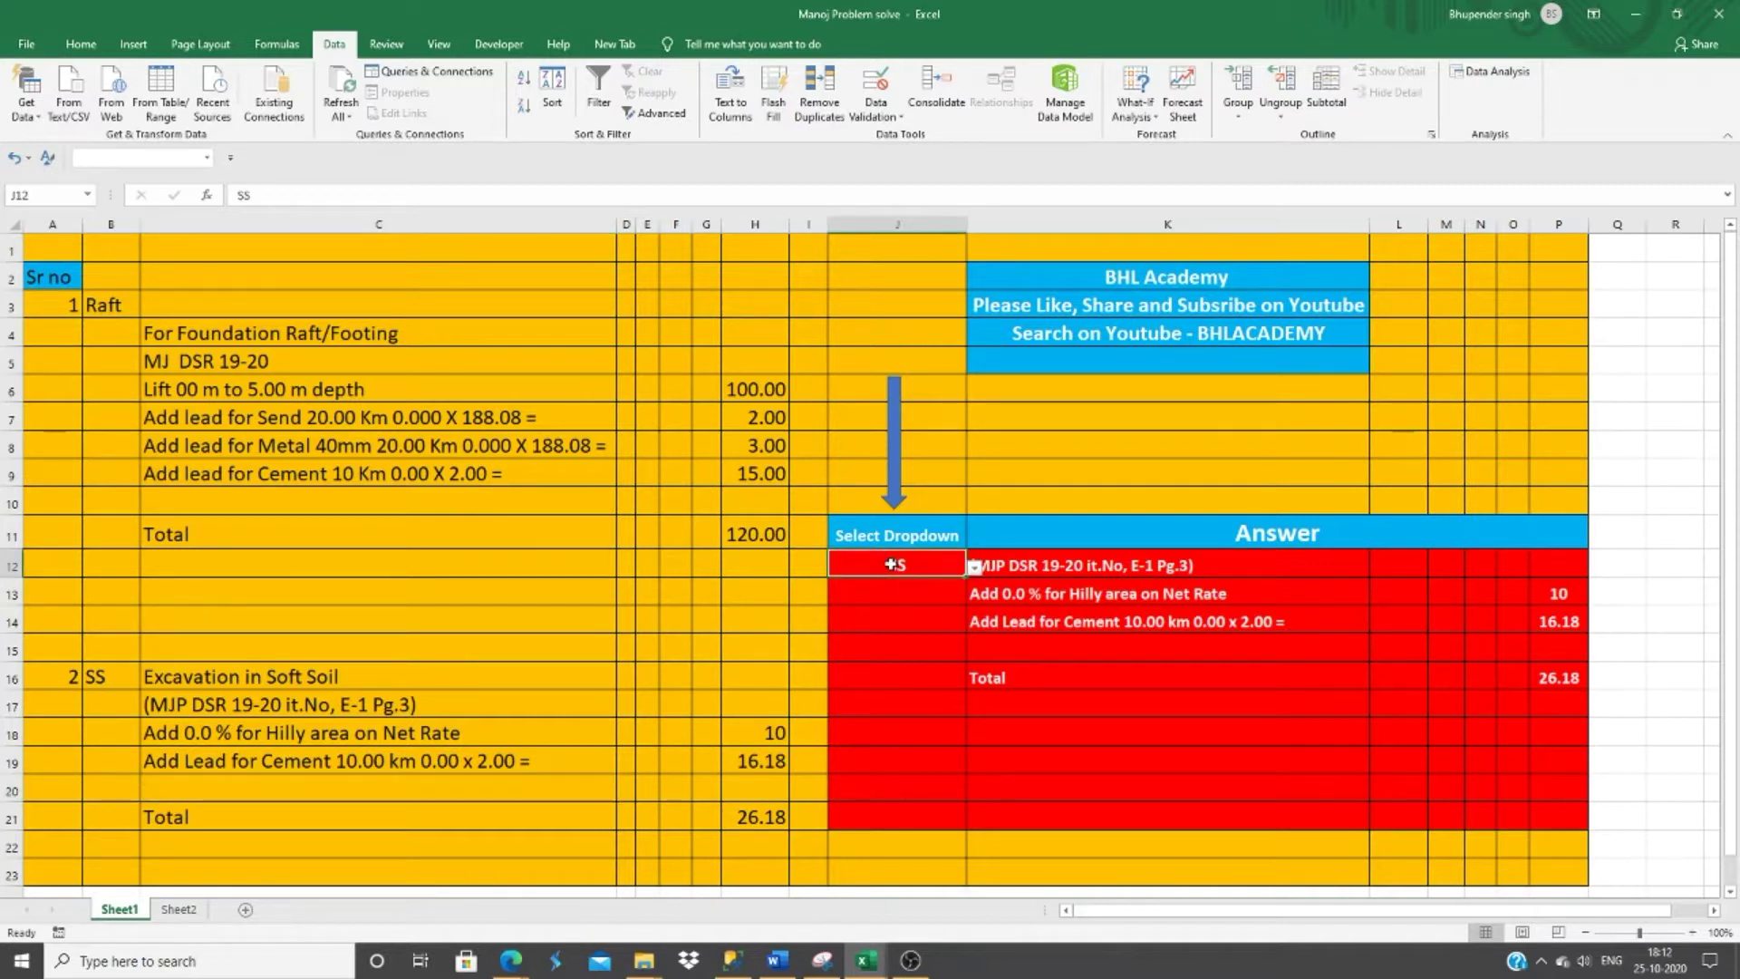
left_click(974, 568)
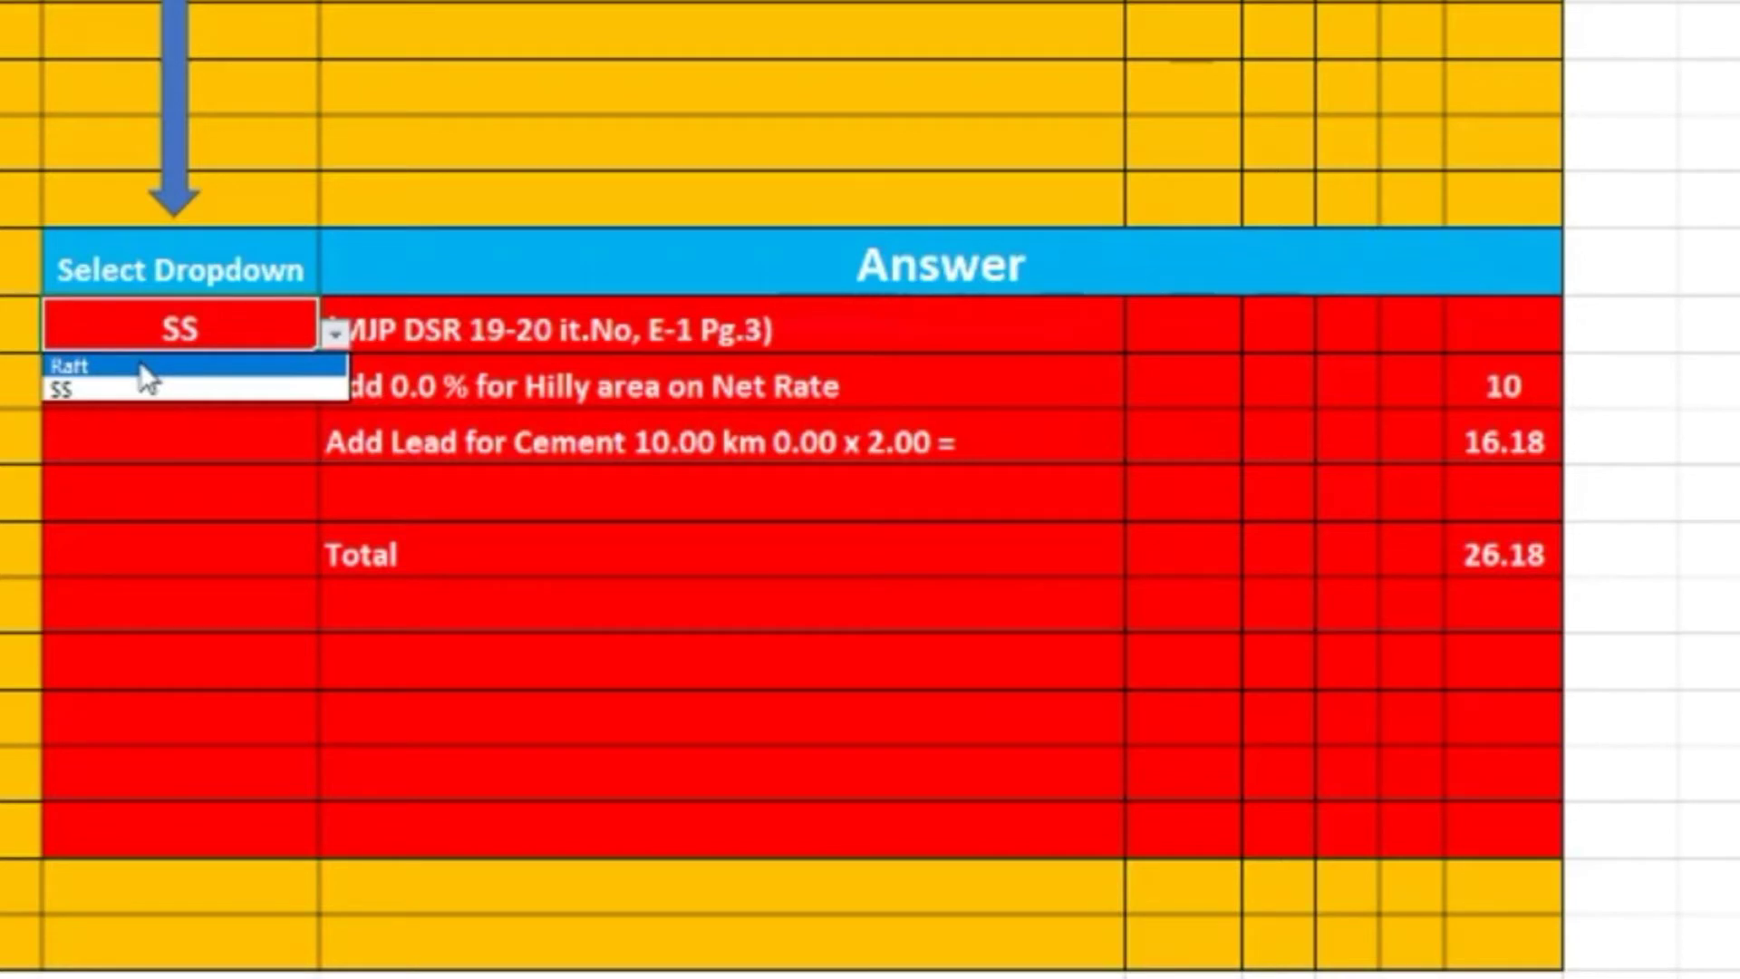
left_click(145, 367)
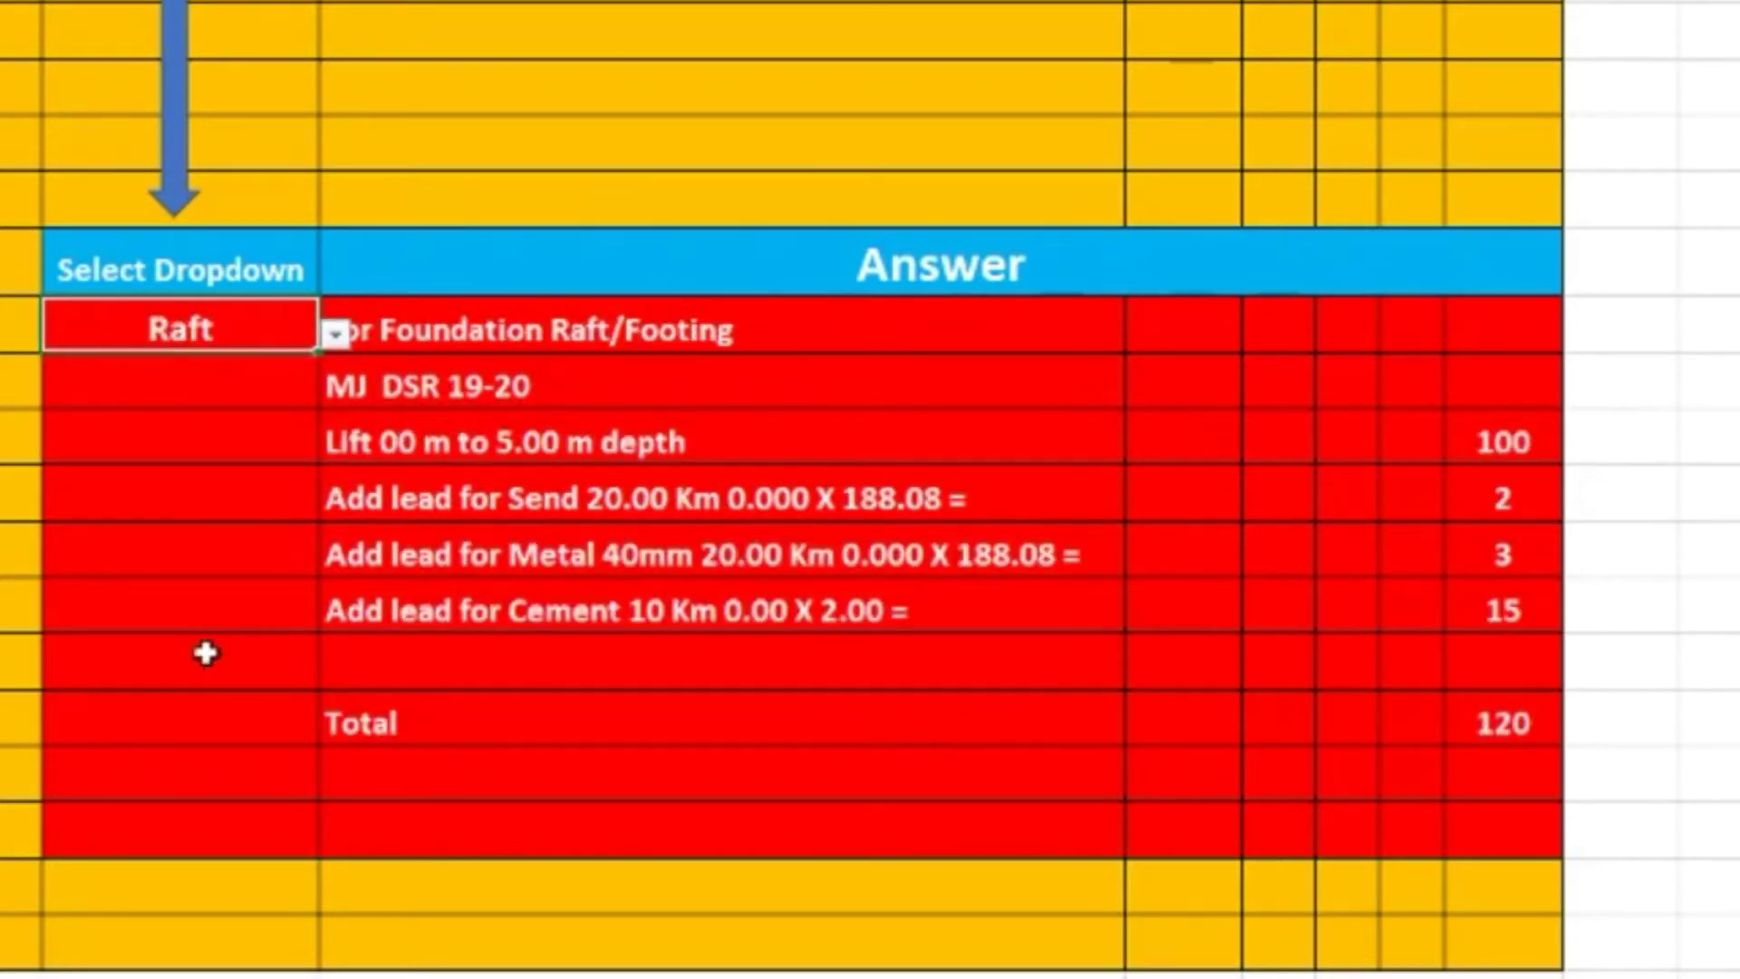
left_click(156, 614)
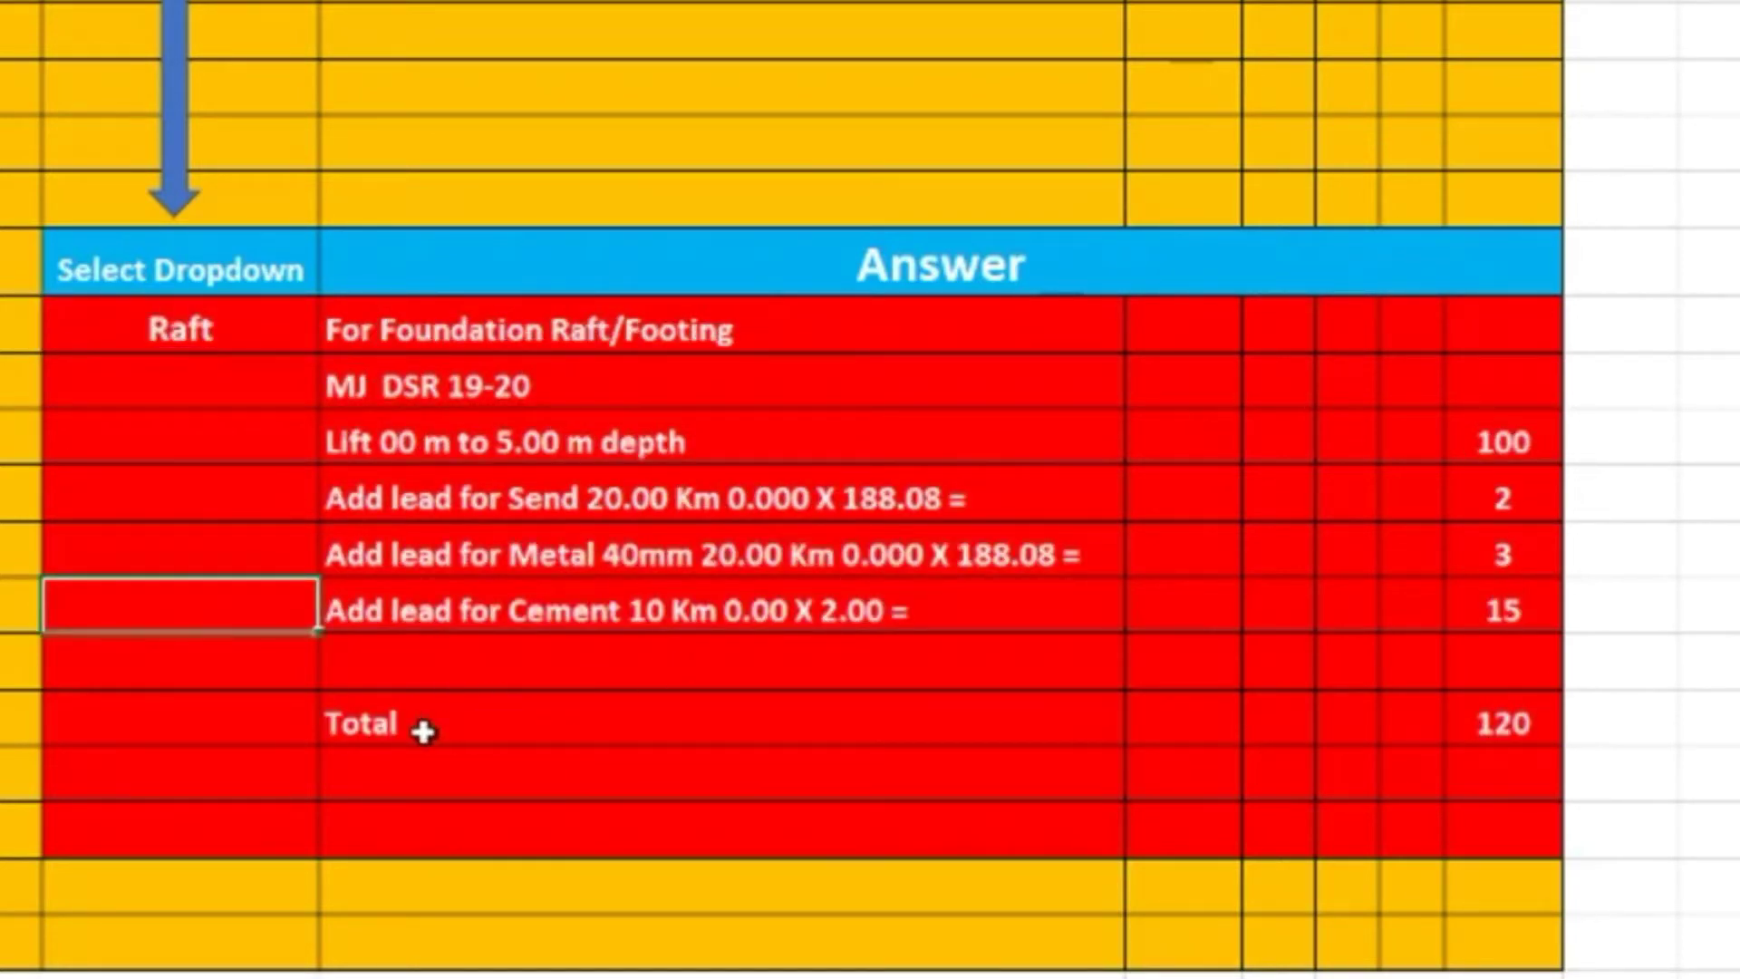
Set the Sheet1 selection cell J12 to SS.
left_click(230, 337)
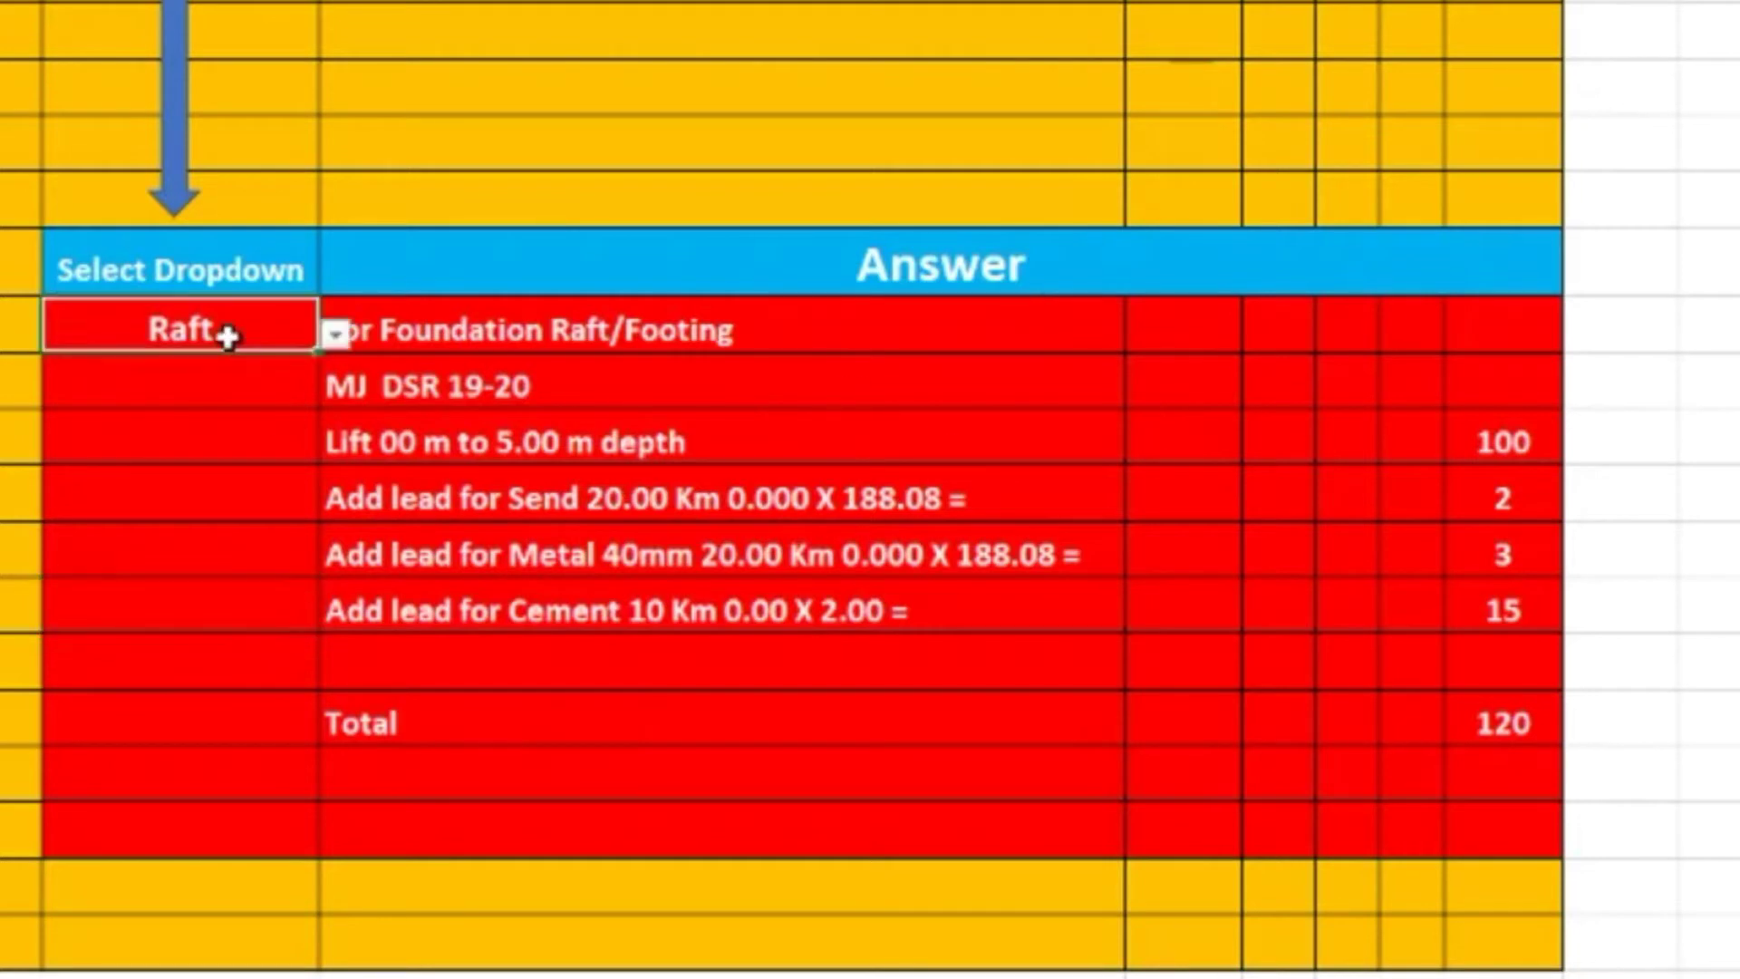
left_click(335, 337)
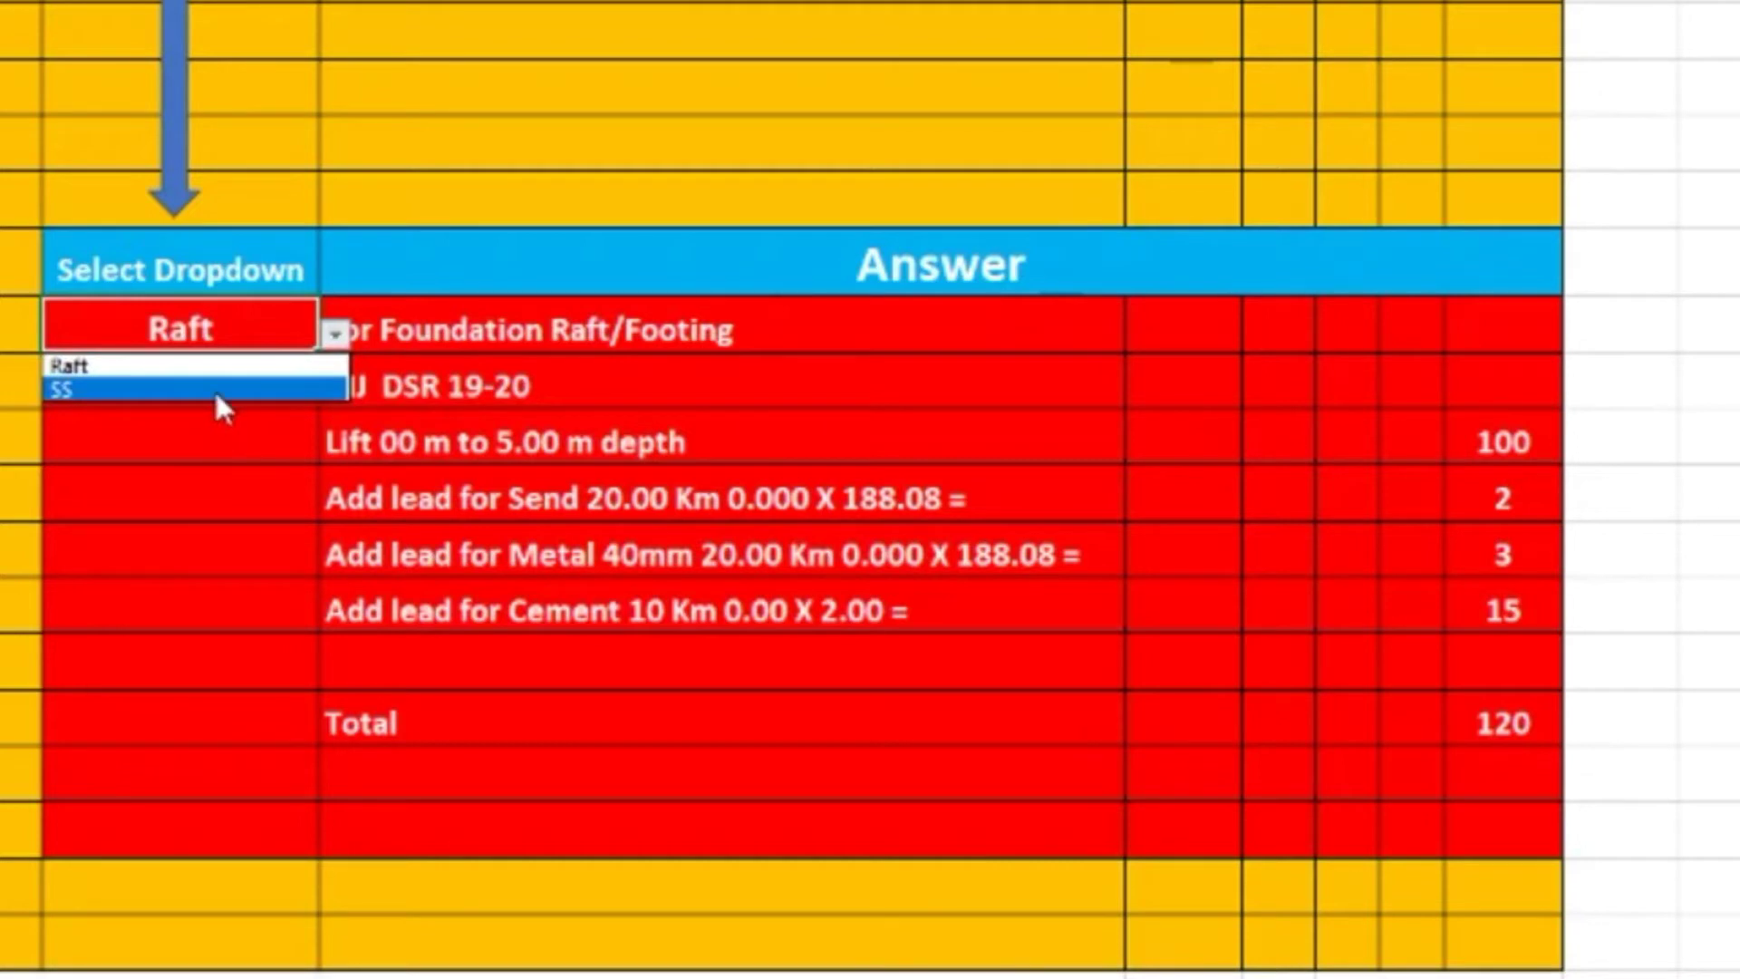
left_click(216, 391)
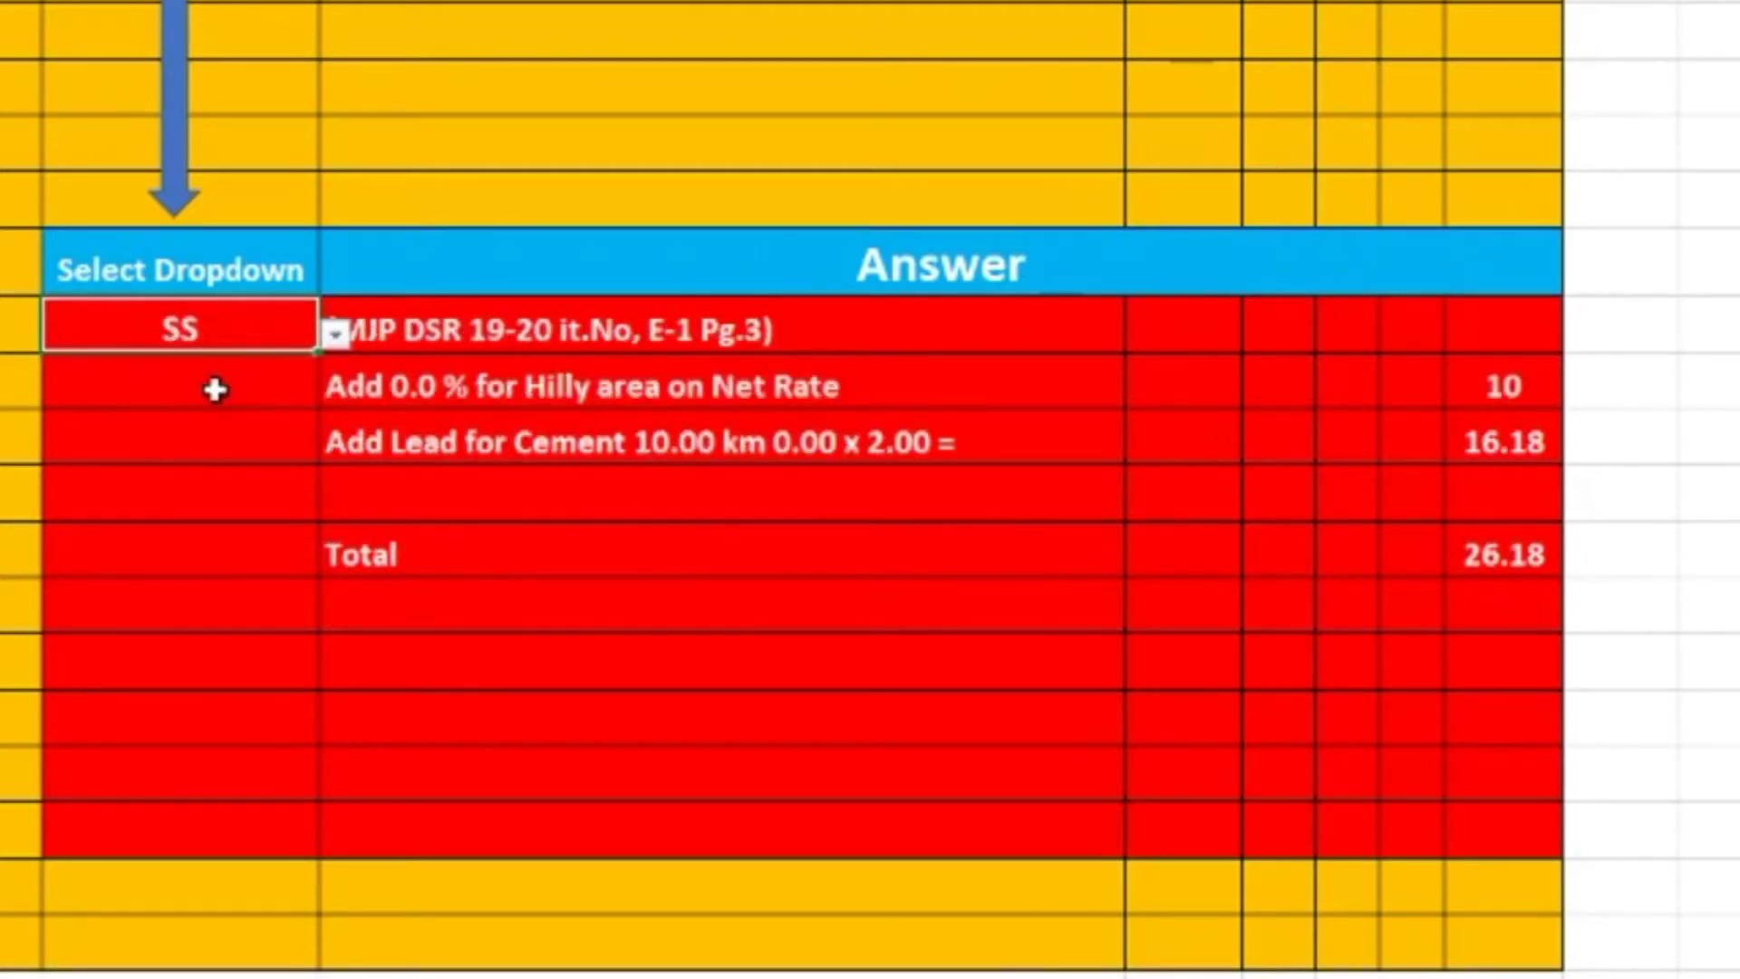
left_click(138, 453)
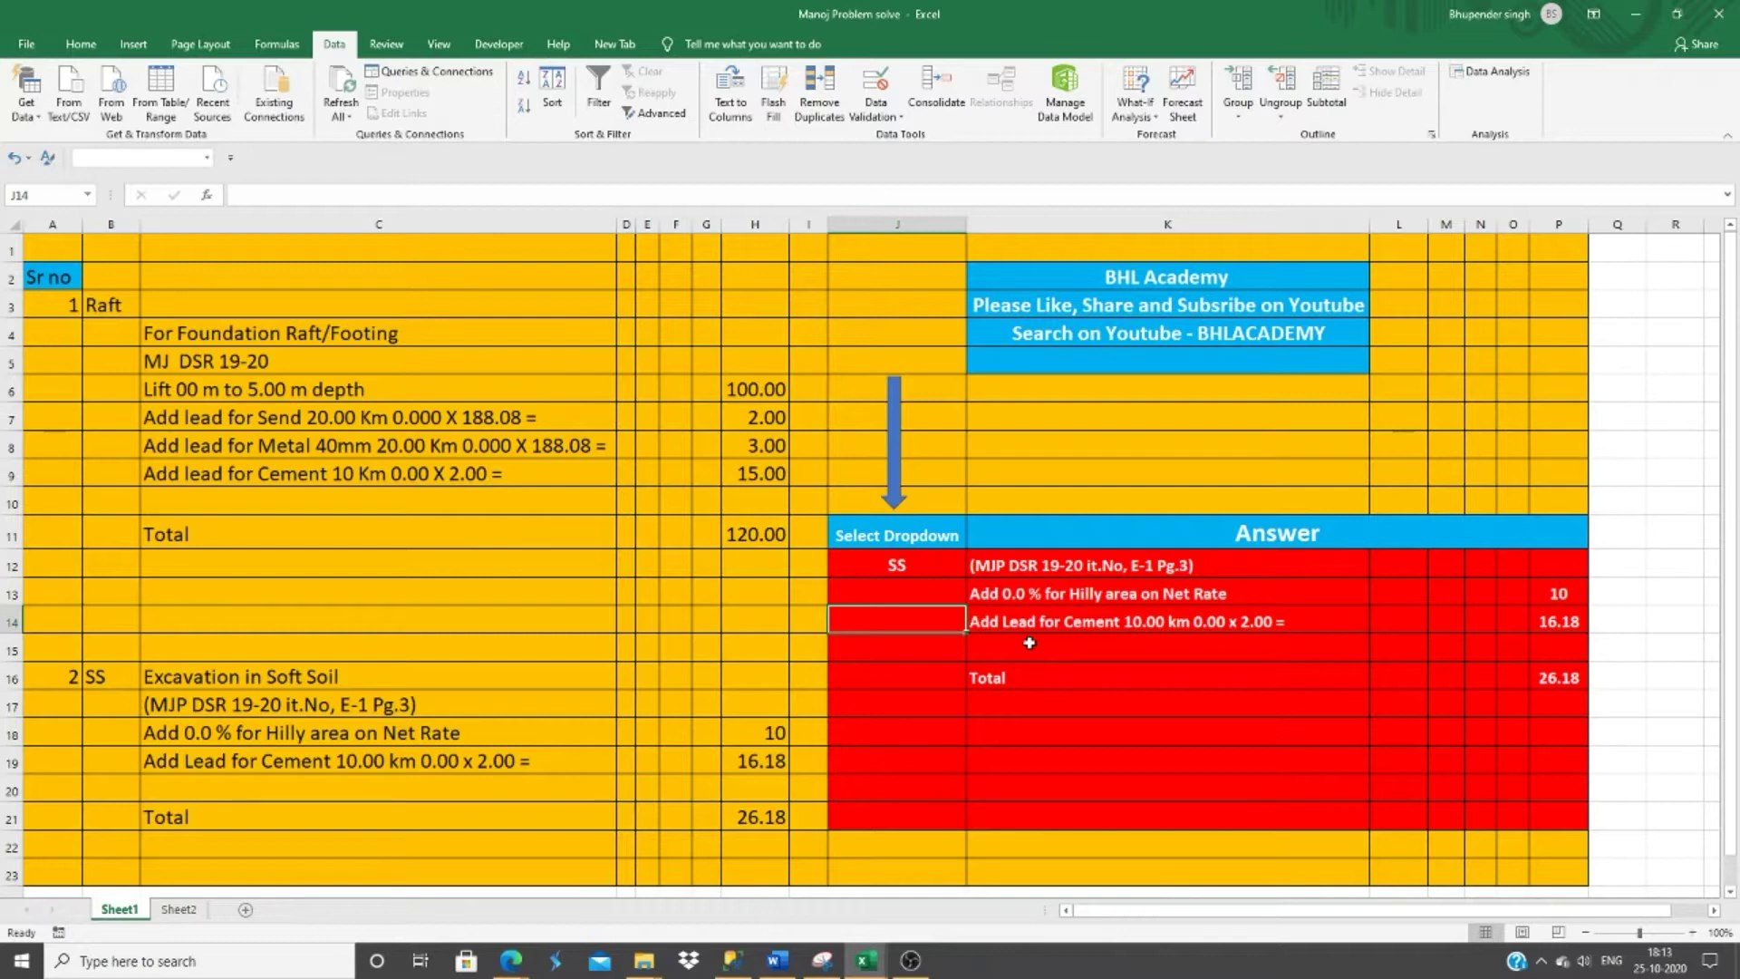
Open Sheet2 and choose Raft in the selection cell J3 beside the empty Answer block.
left_click(179, 910)
left_click(1156, 564)
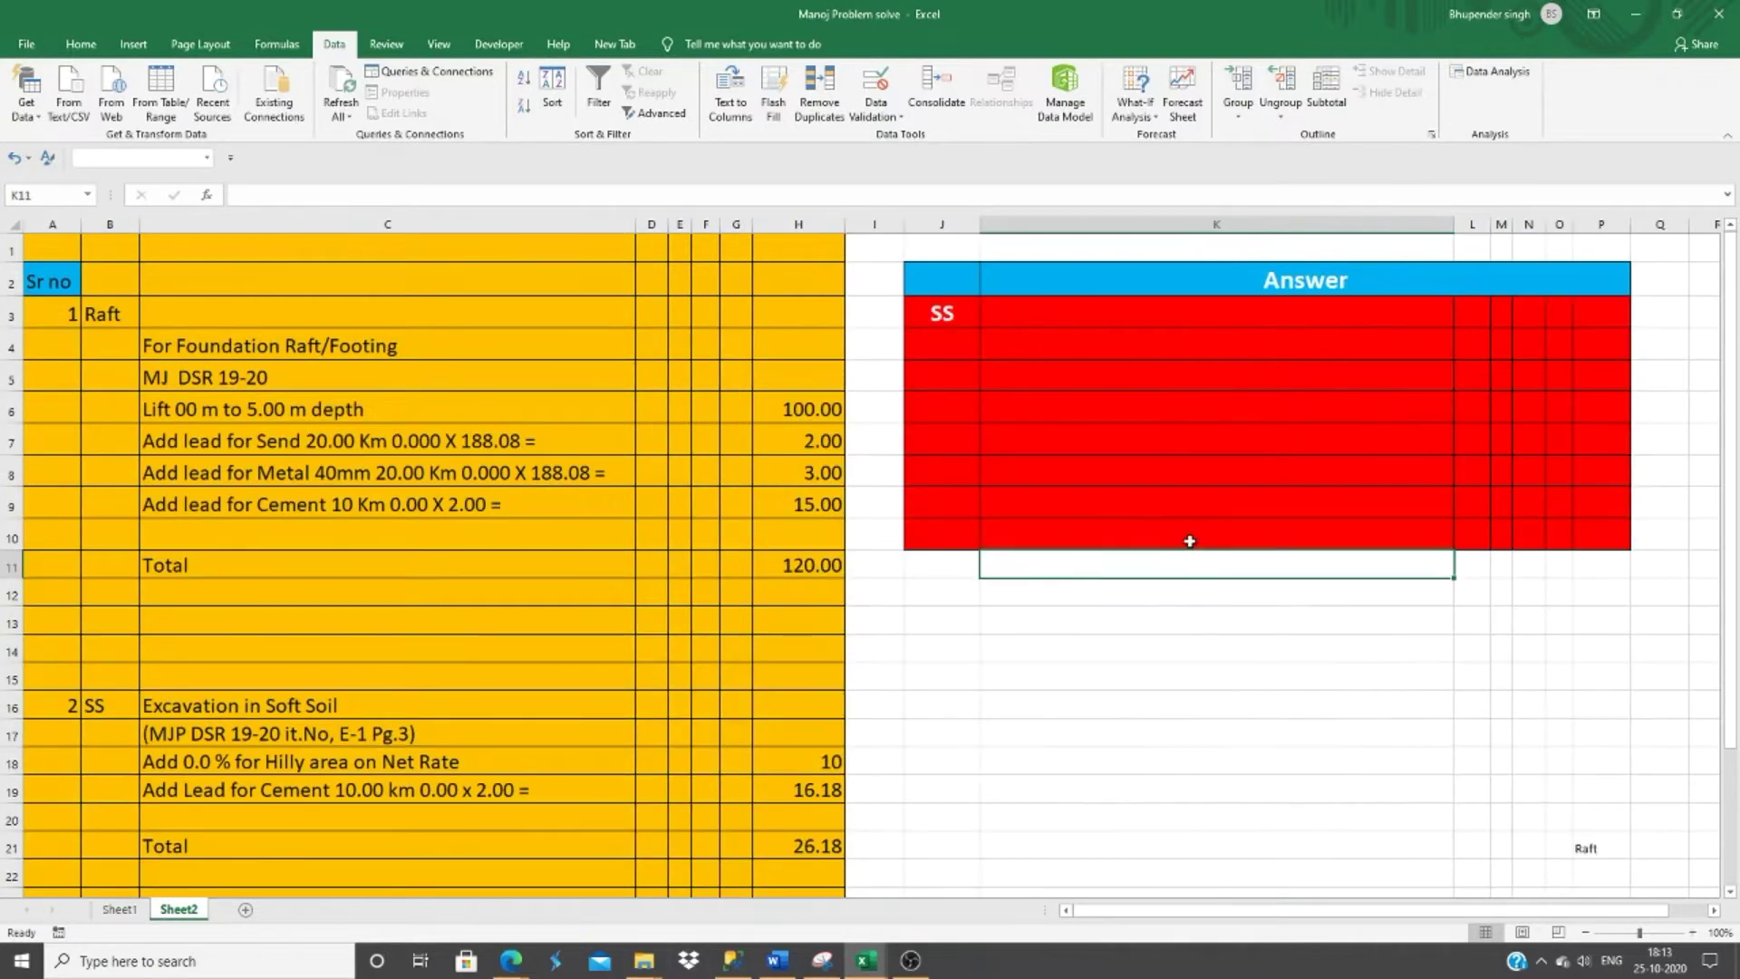
left_click(942, 311)
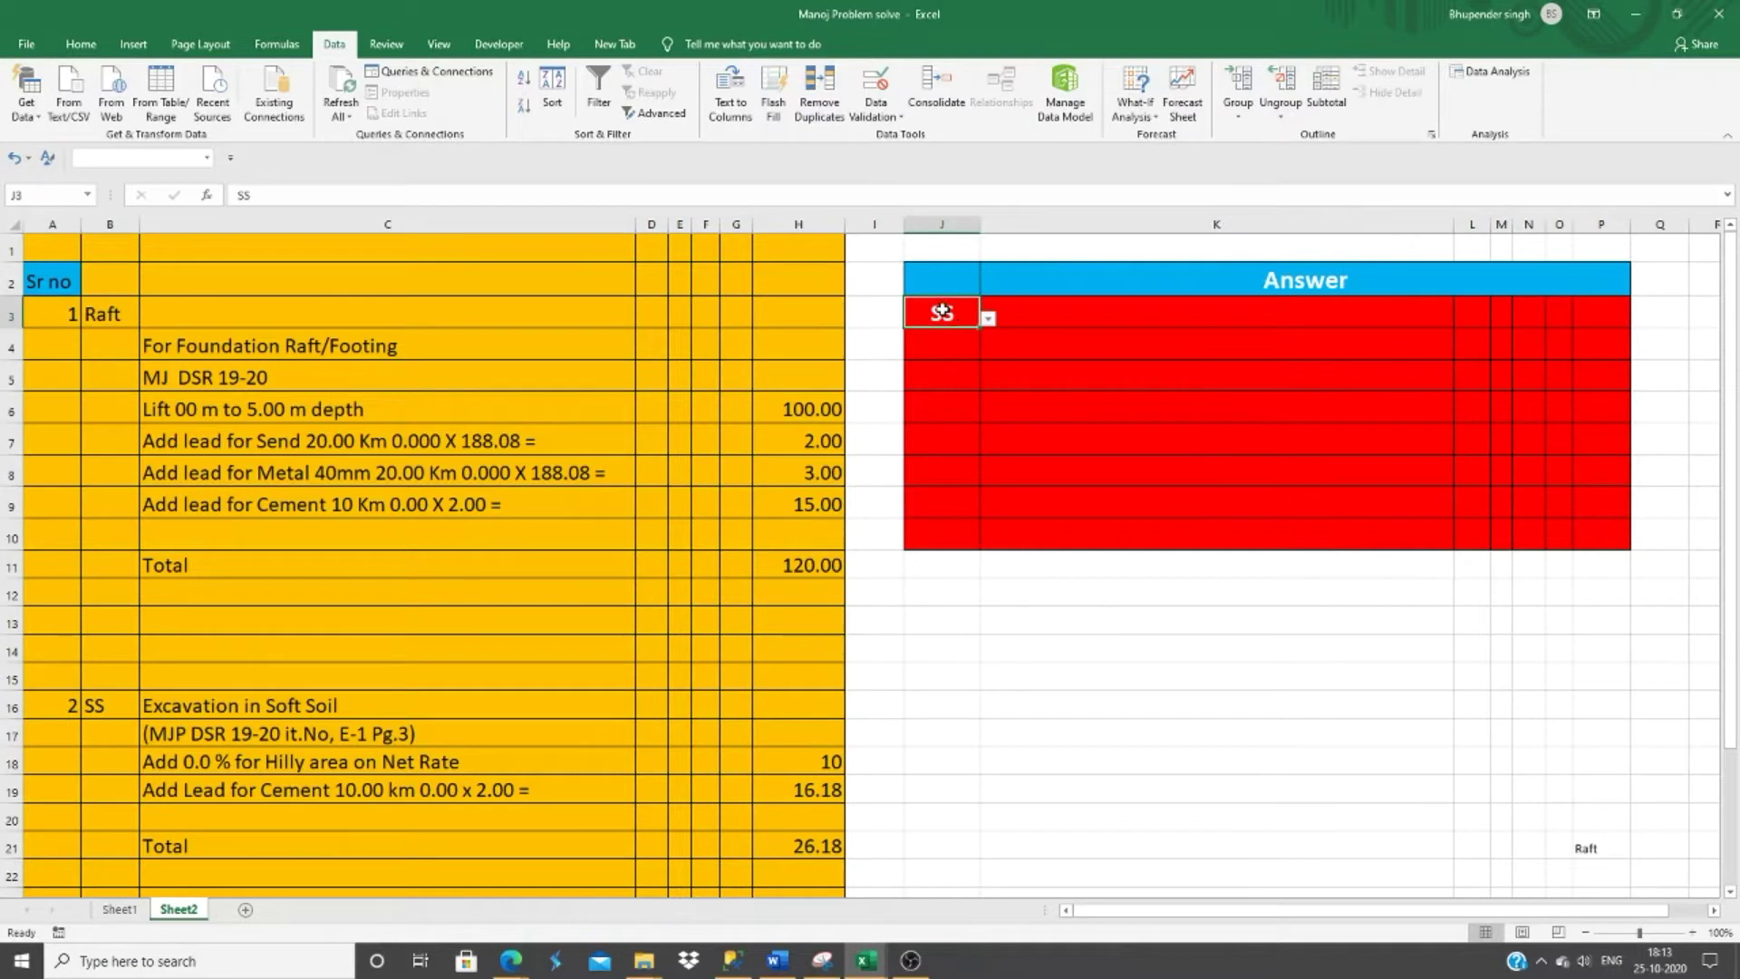
left_click(990, 319)
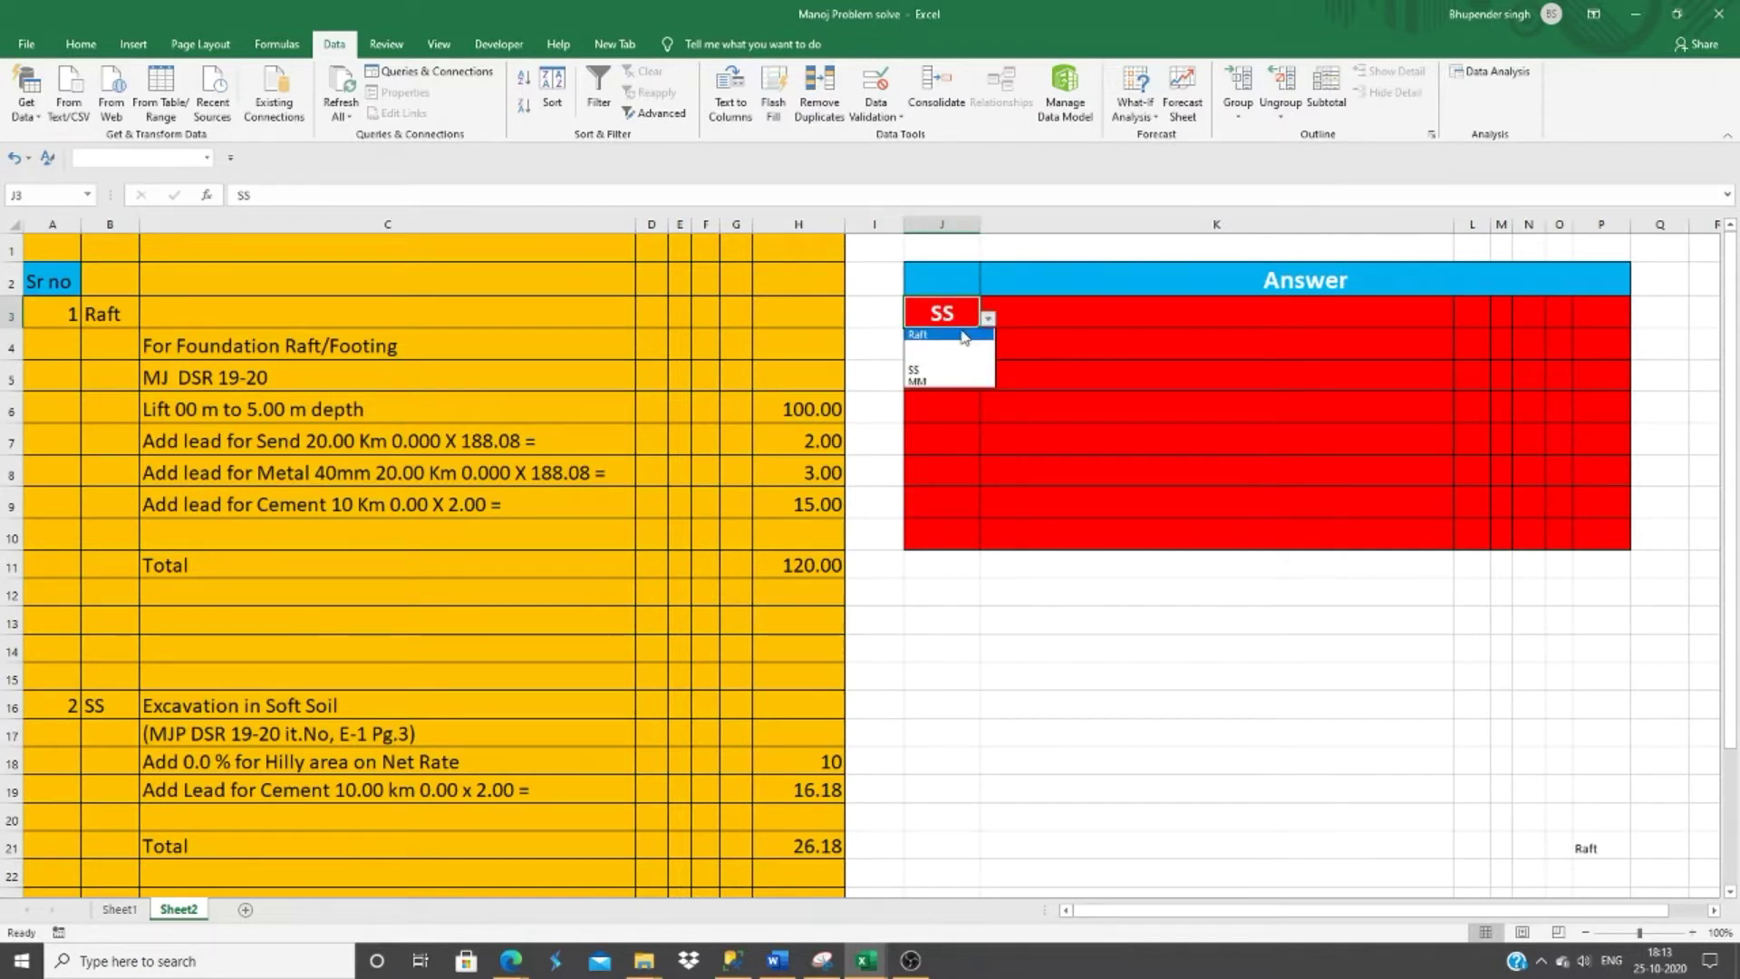
left_click(963, 334)
left_click(1009, 664)
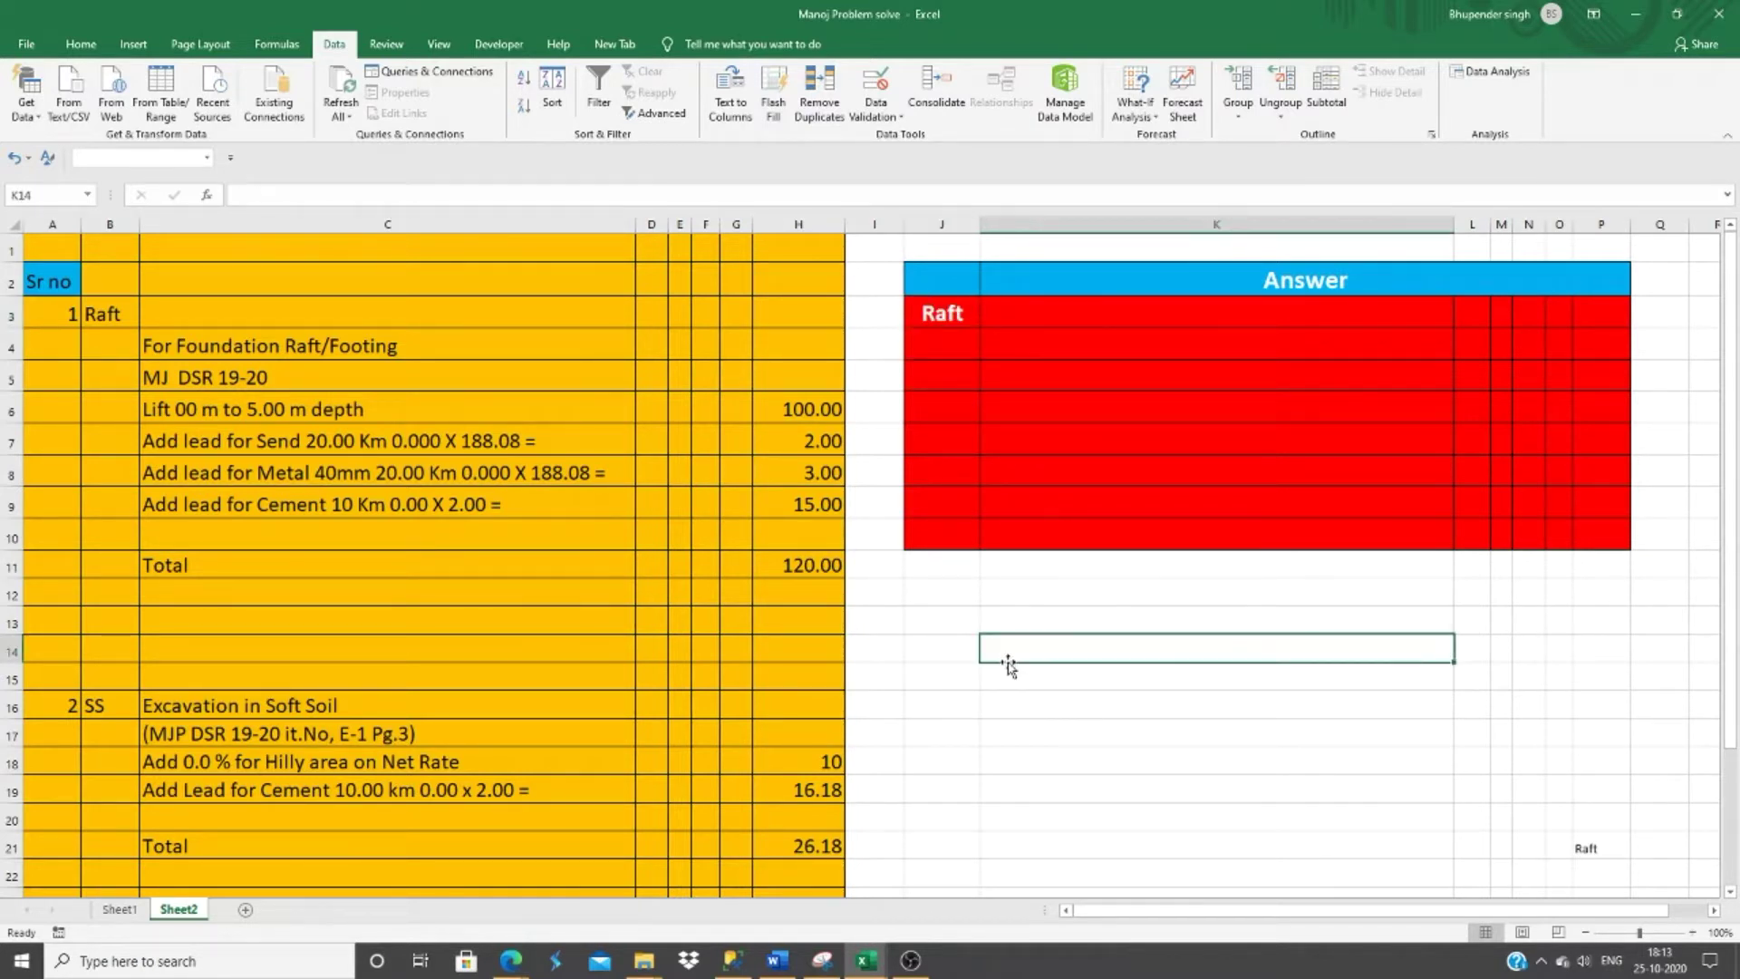
Begin a formula across the Answer range K3:P10 with OFFSET and a nested INDEX as its reference.
left_click(1129, 304)
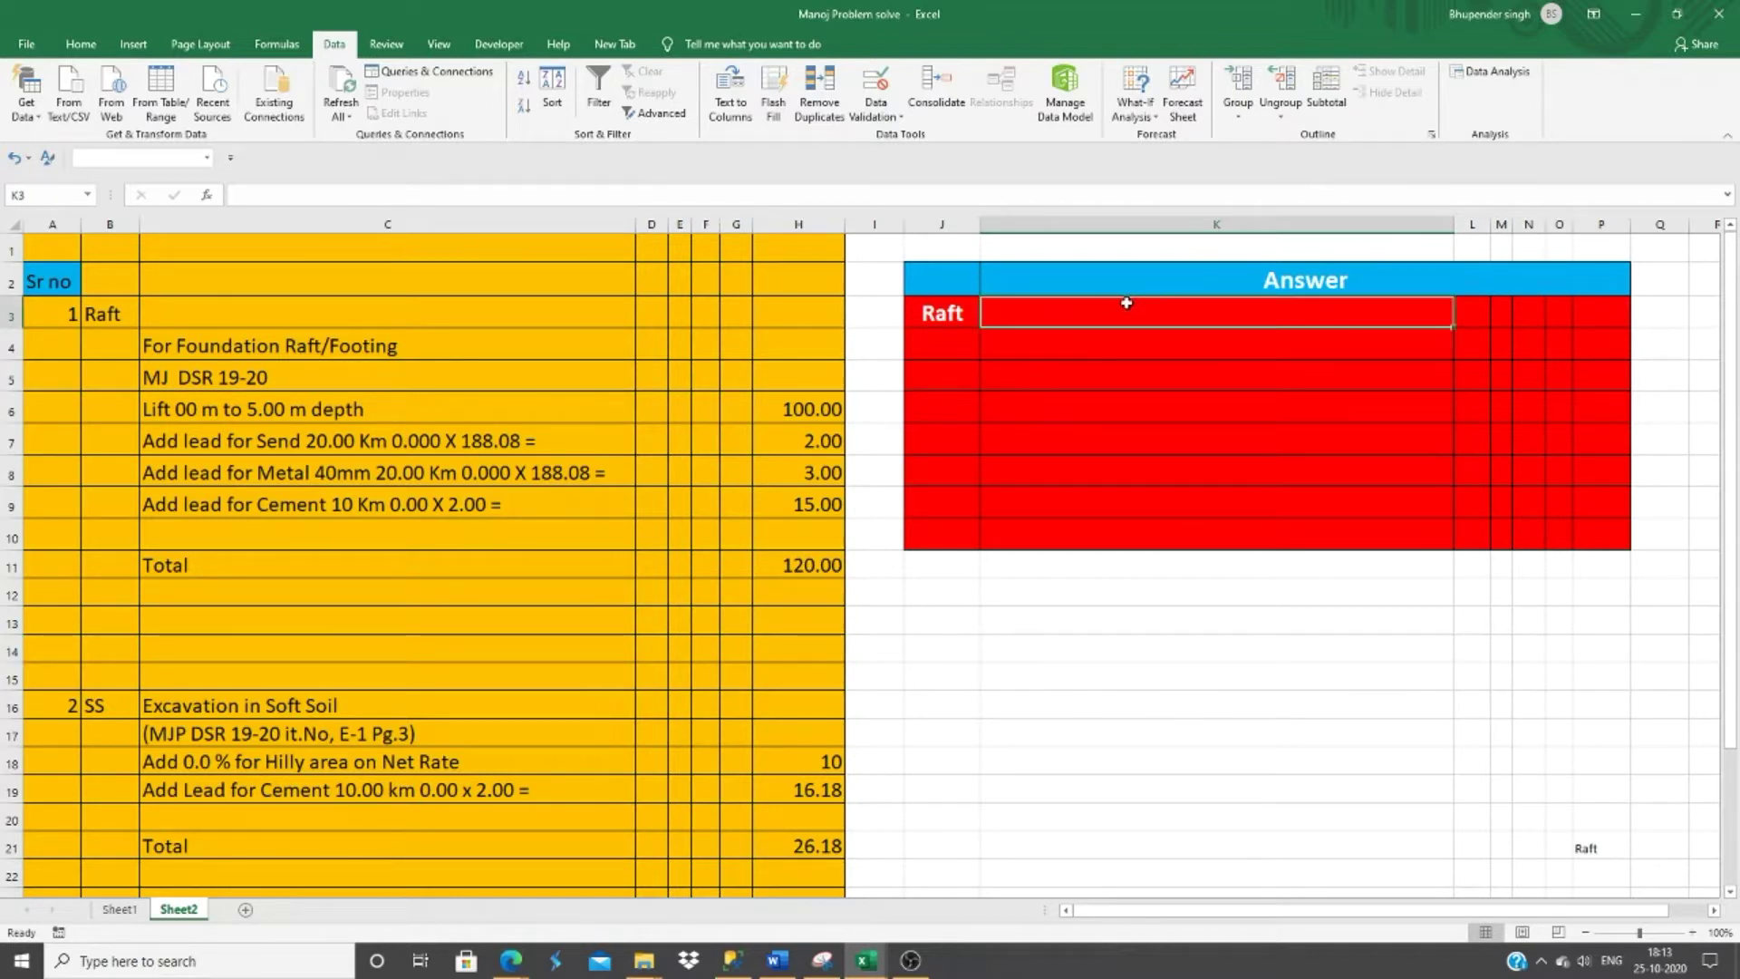
left_click_drag(1096, 304, 1597, 540)
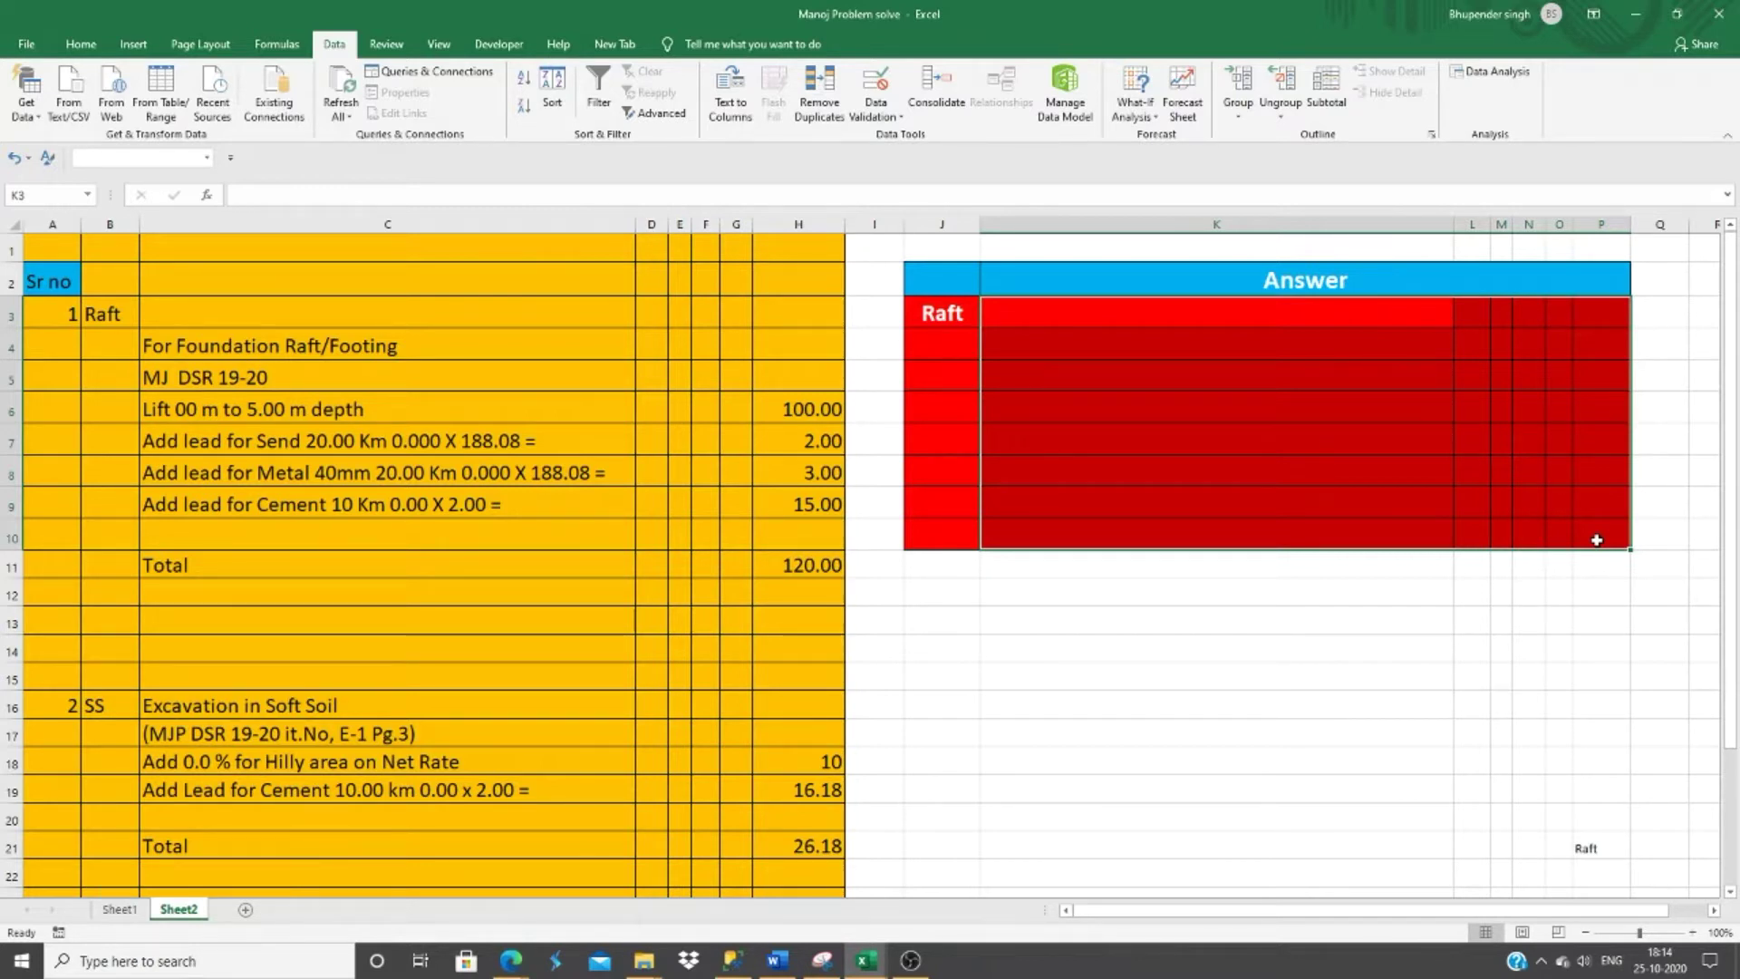
type("=")
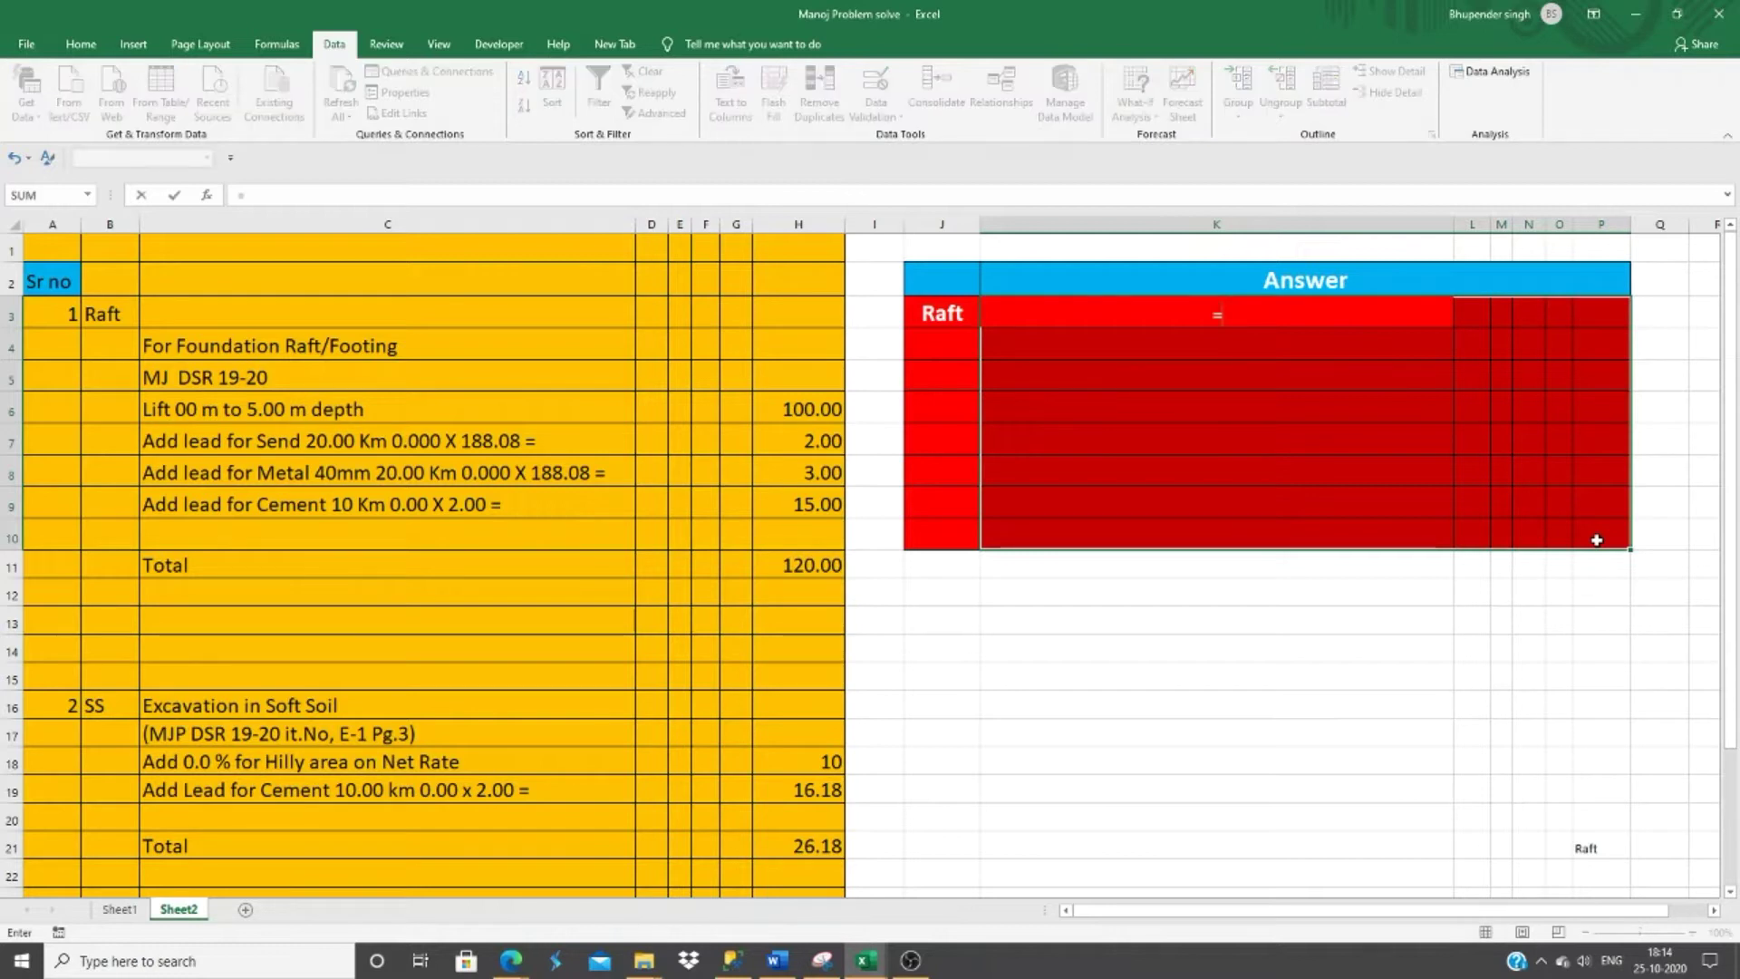
type("of")
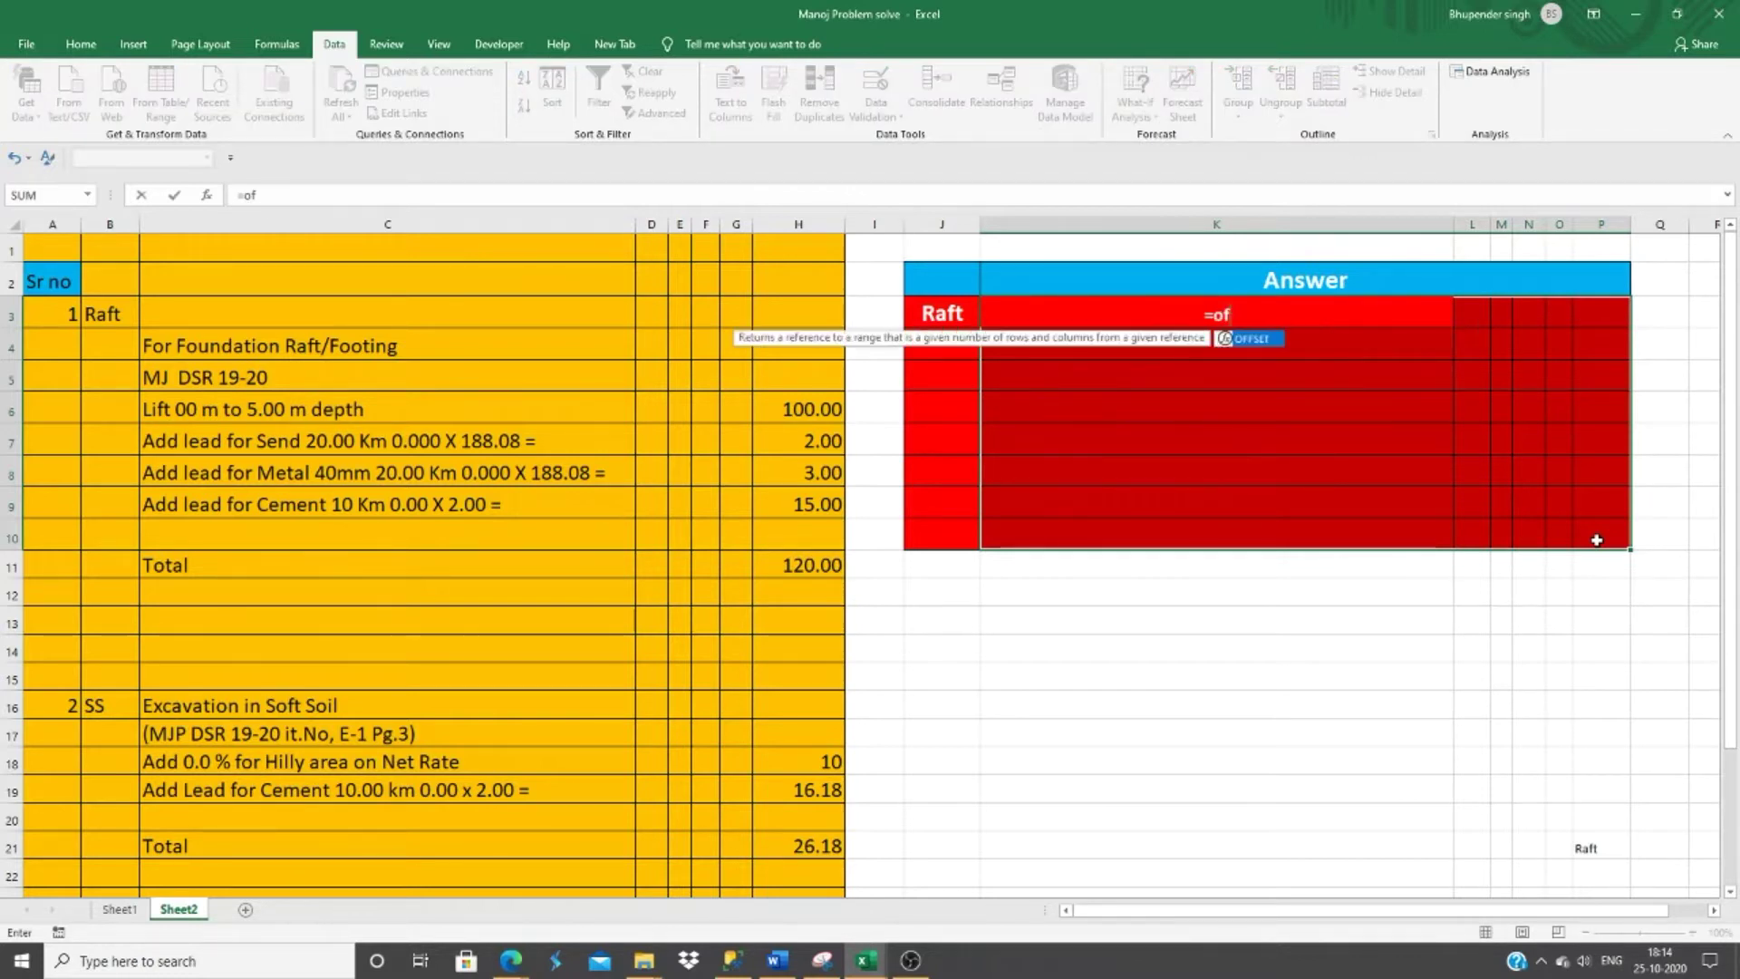
type("fset")
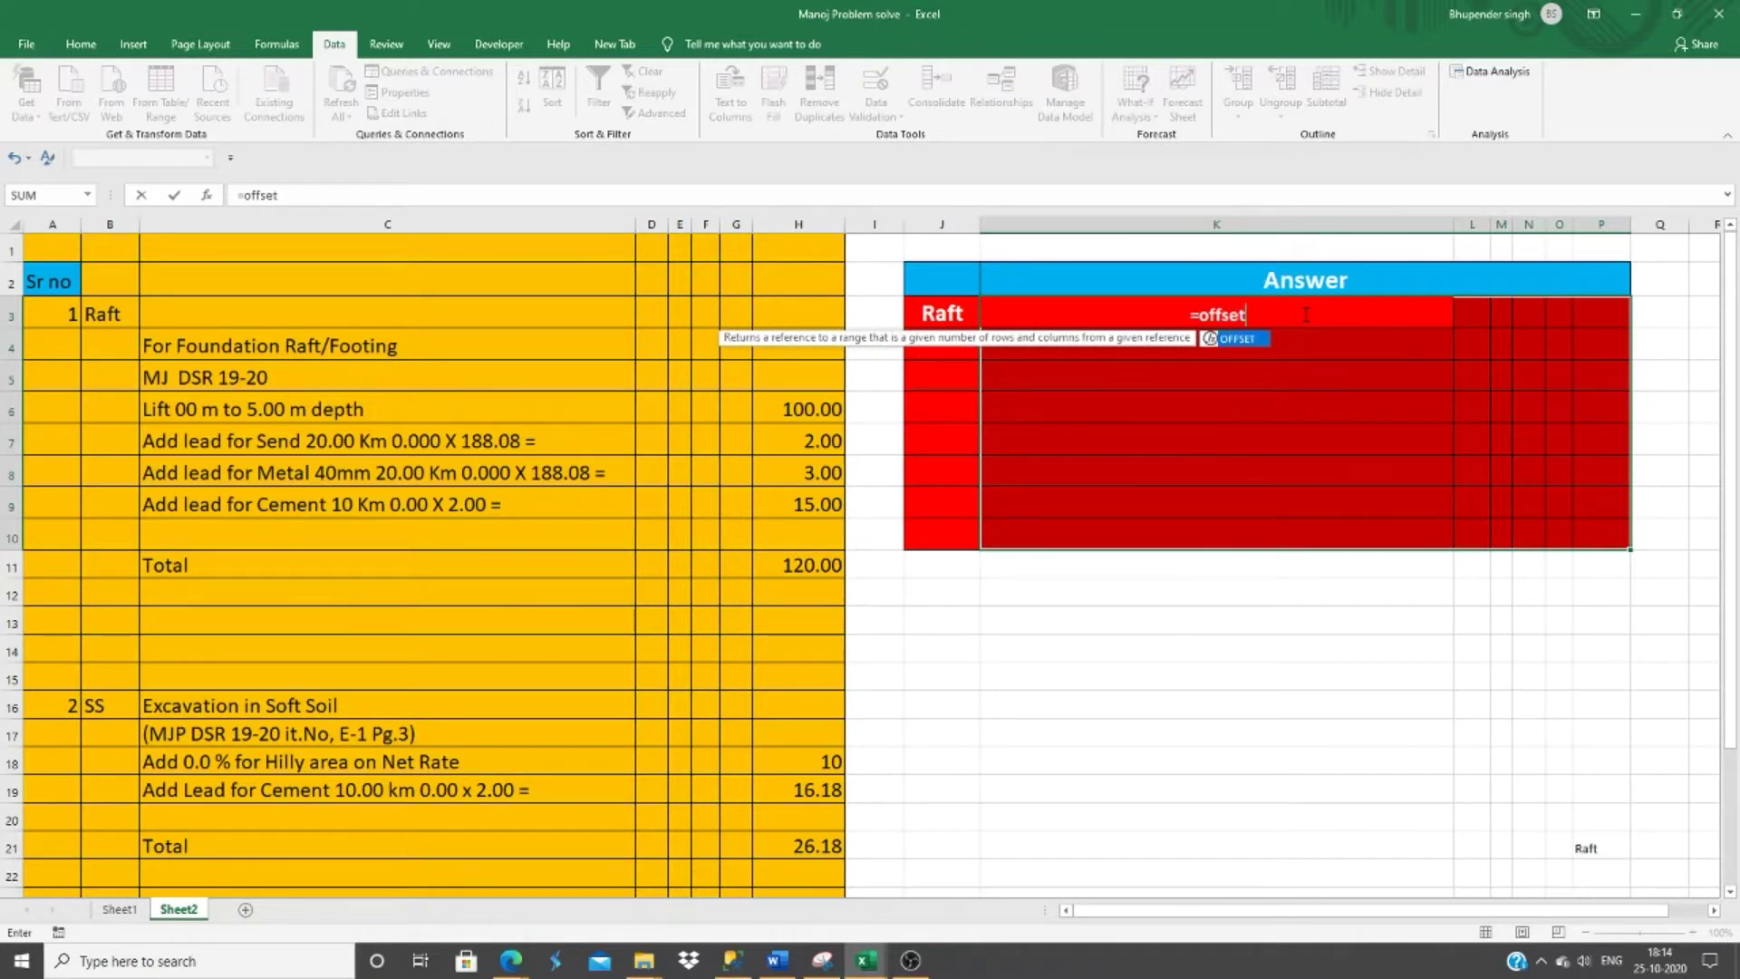
type("(")
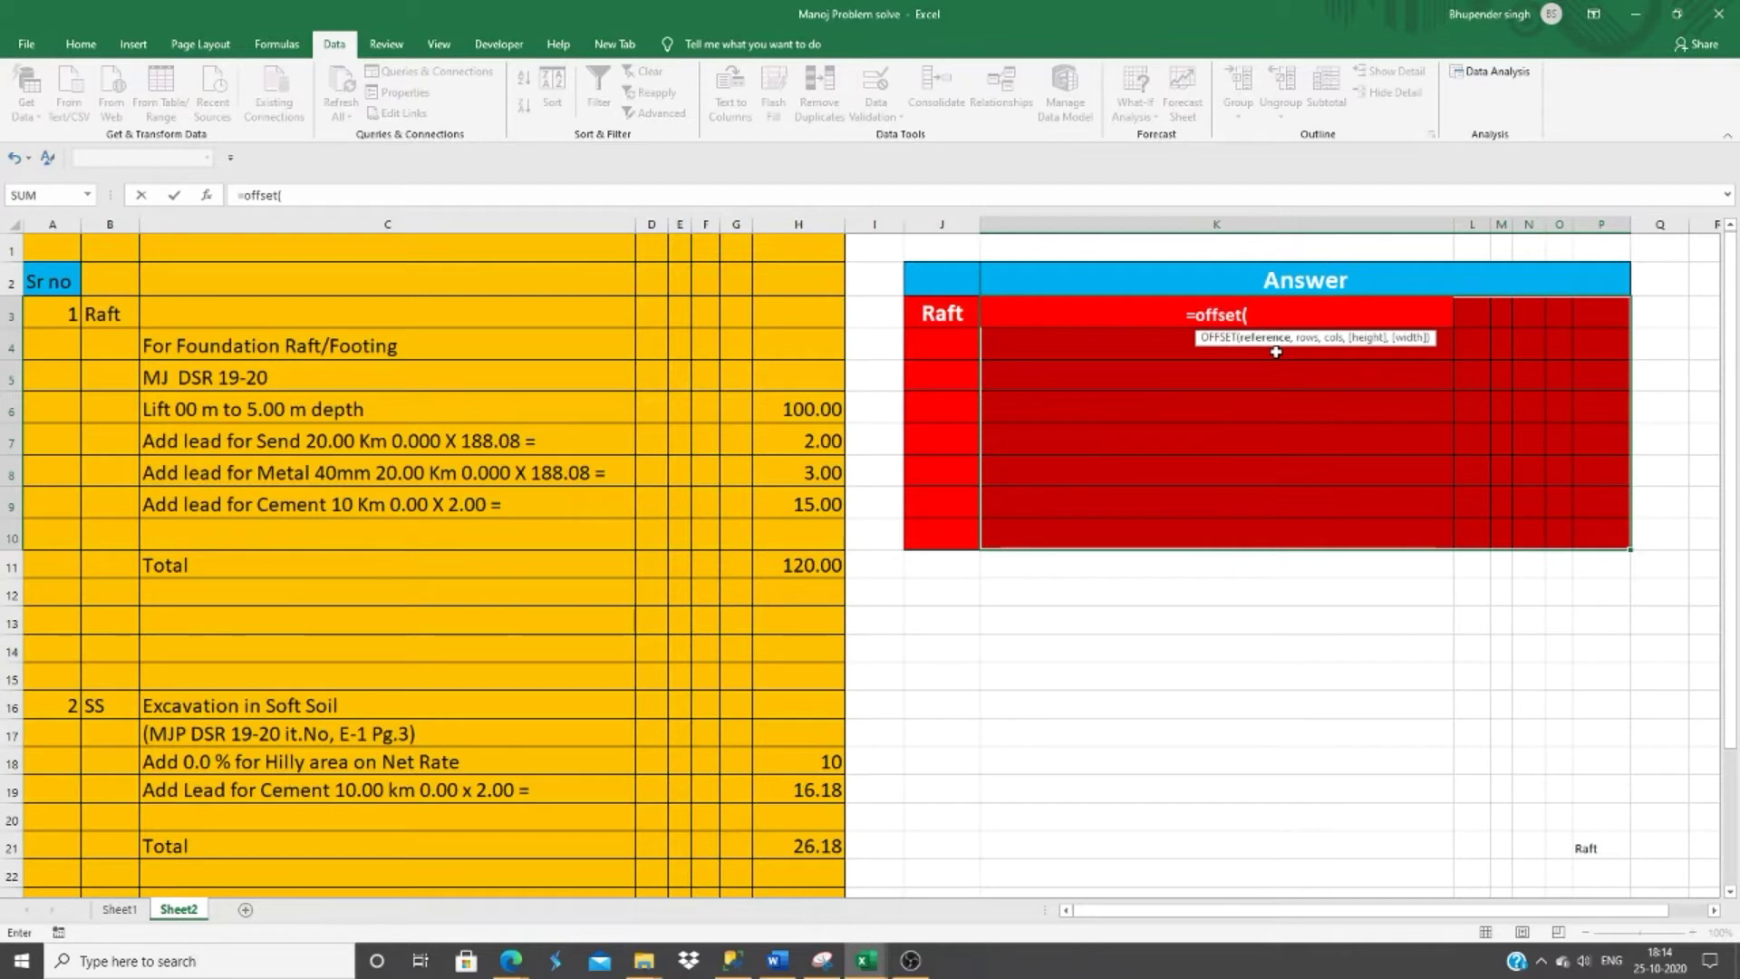
type("ind")
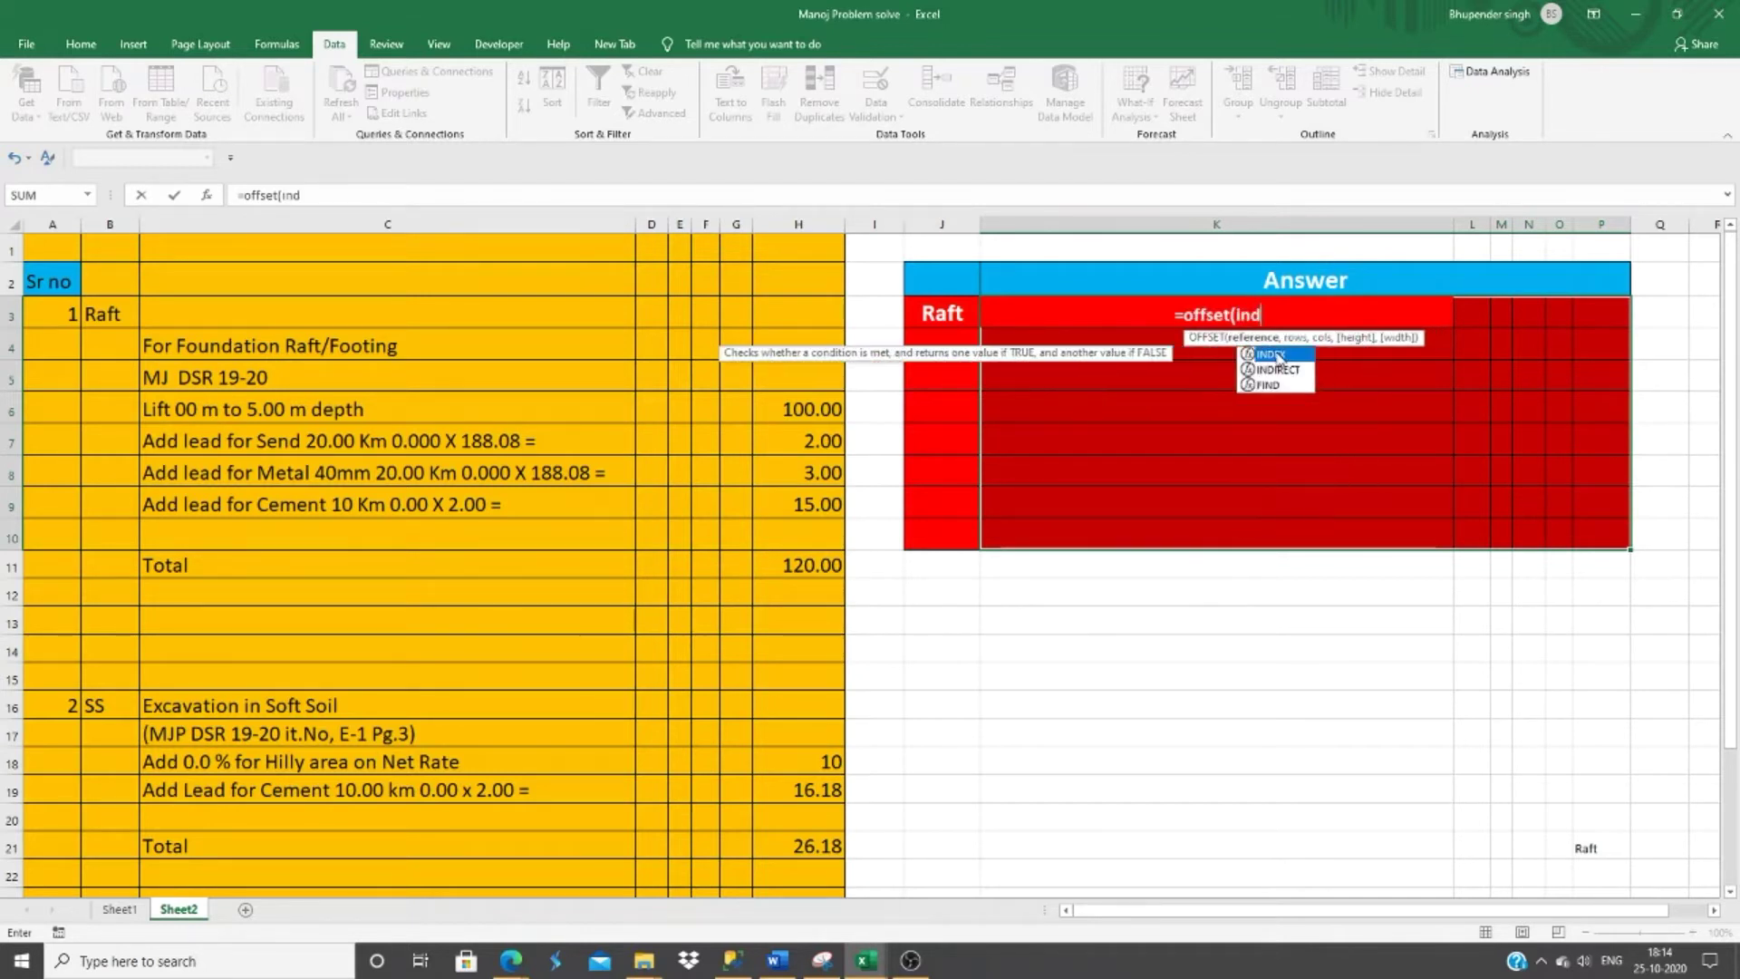
type("ex(")
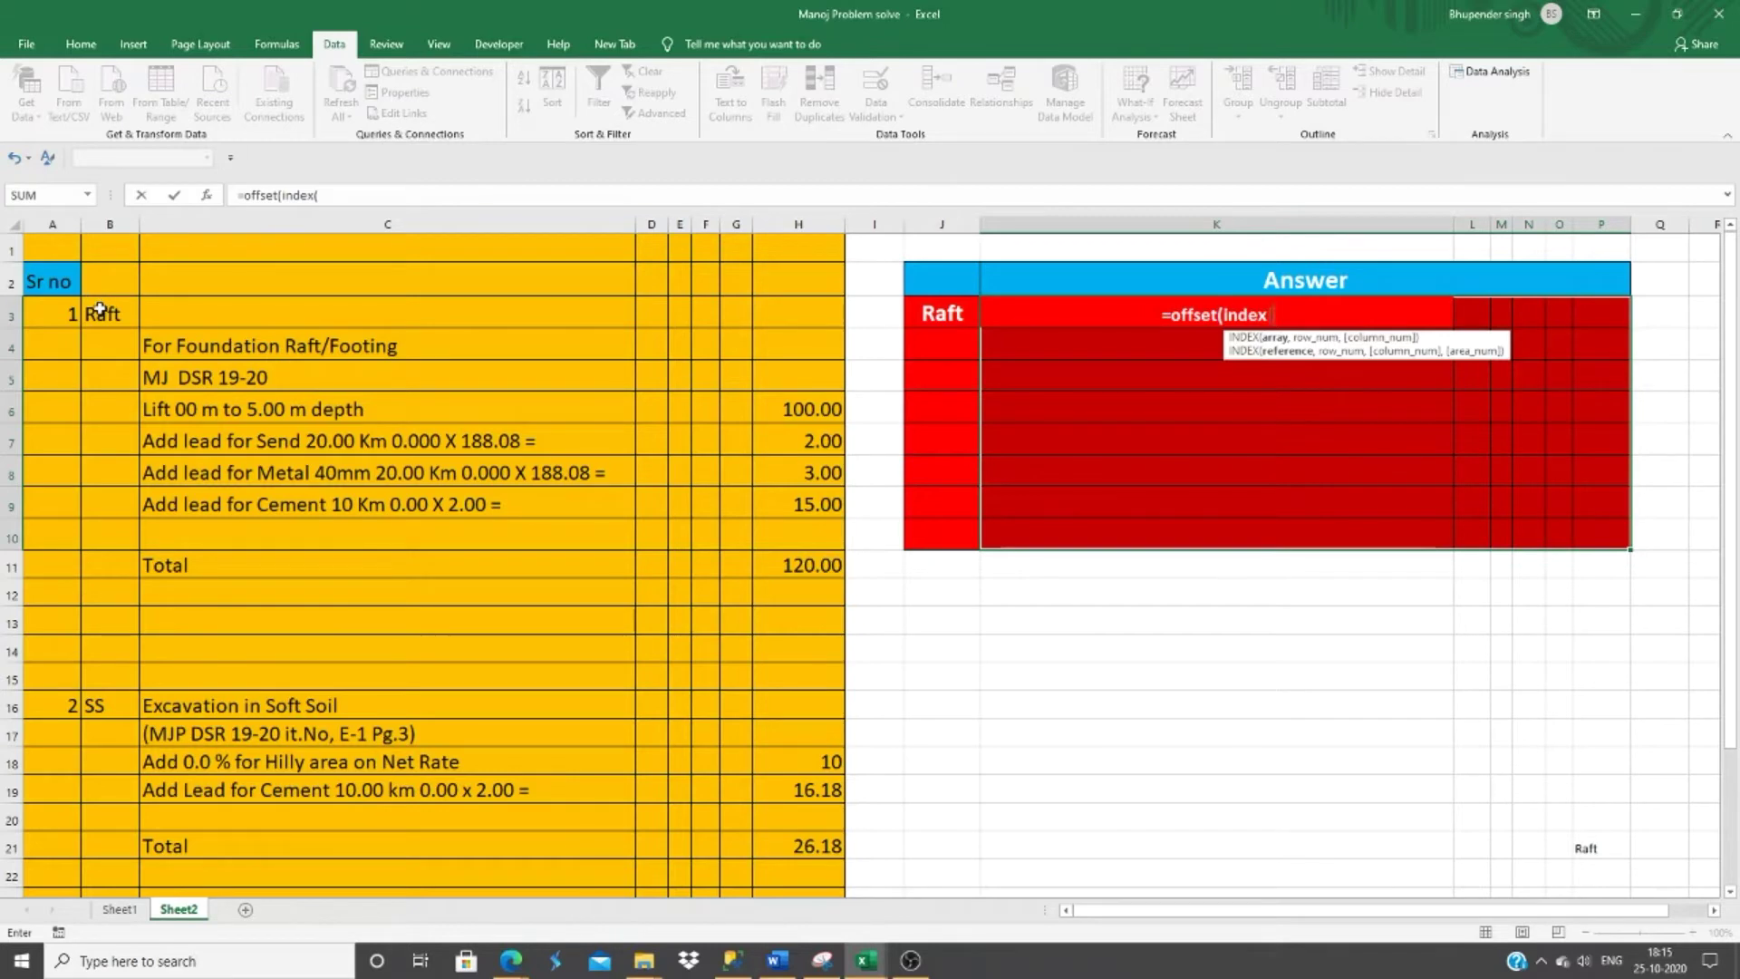
Supply the absolute range $B$3:$B$25 of item codes as the INDEX array.
left_click_drag(99, 310, 103, 736)
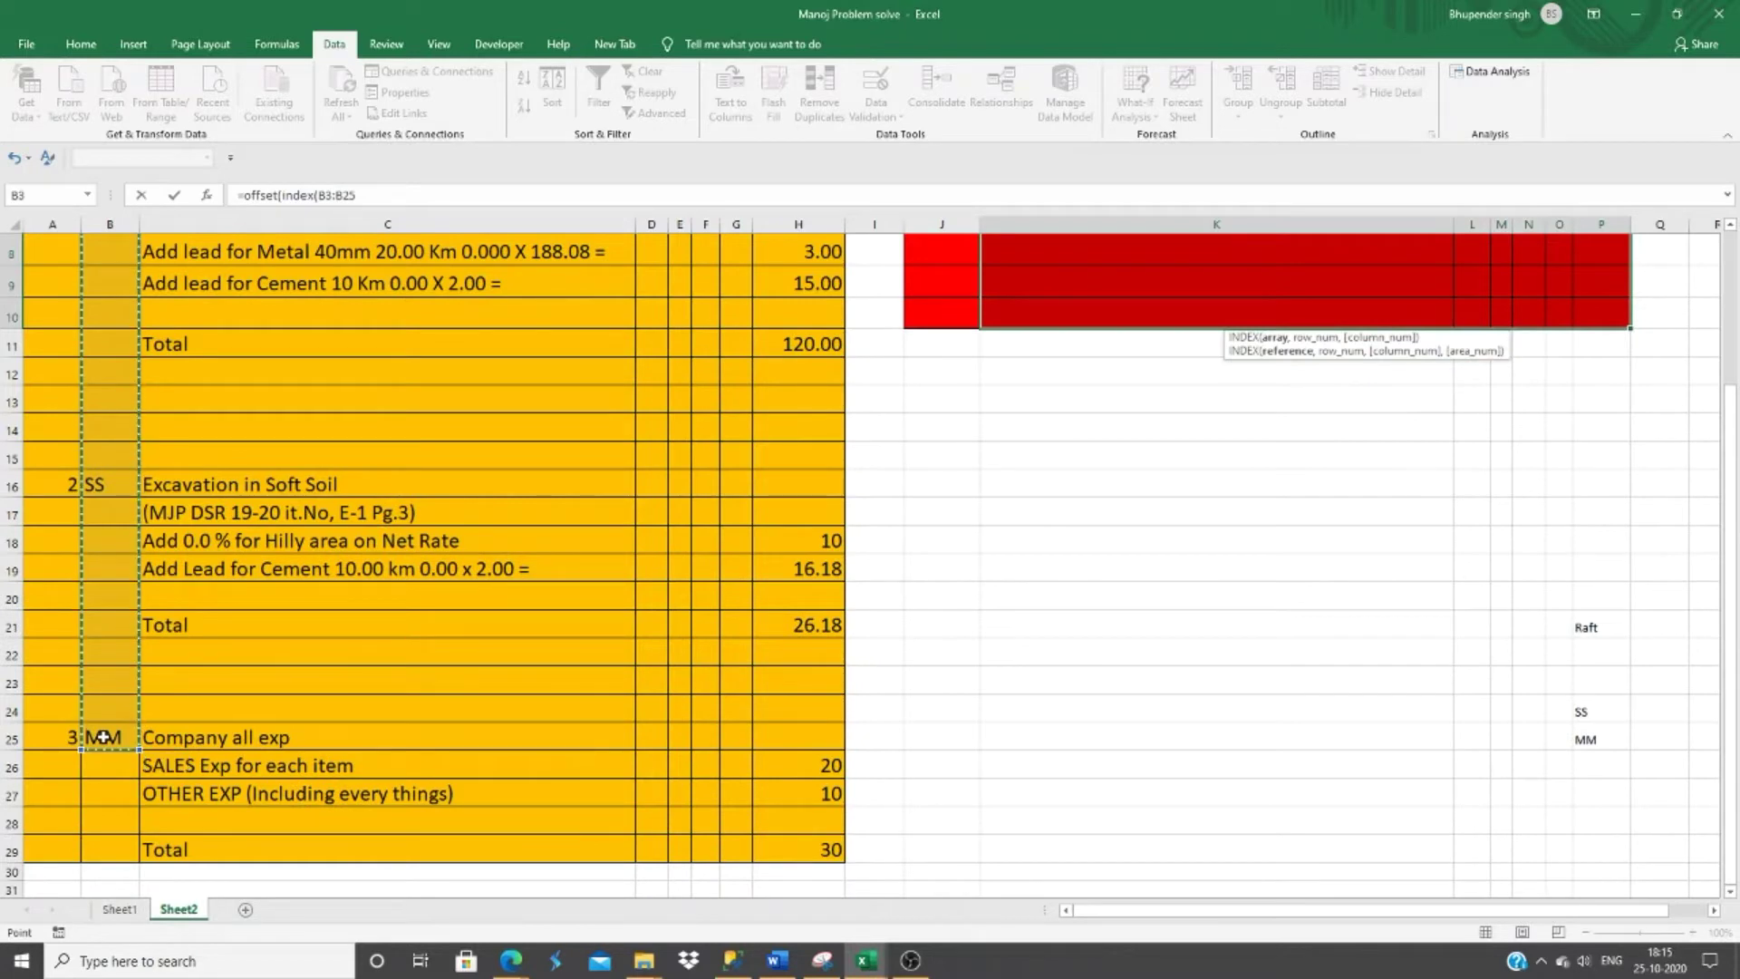
scroll(103, 736, "up", 3)
key("F4")
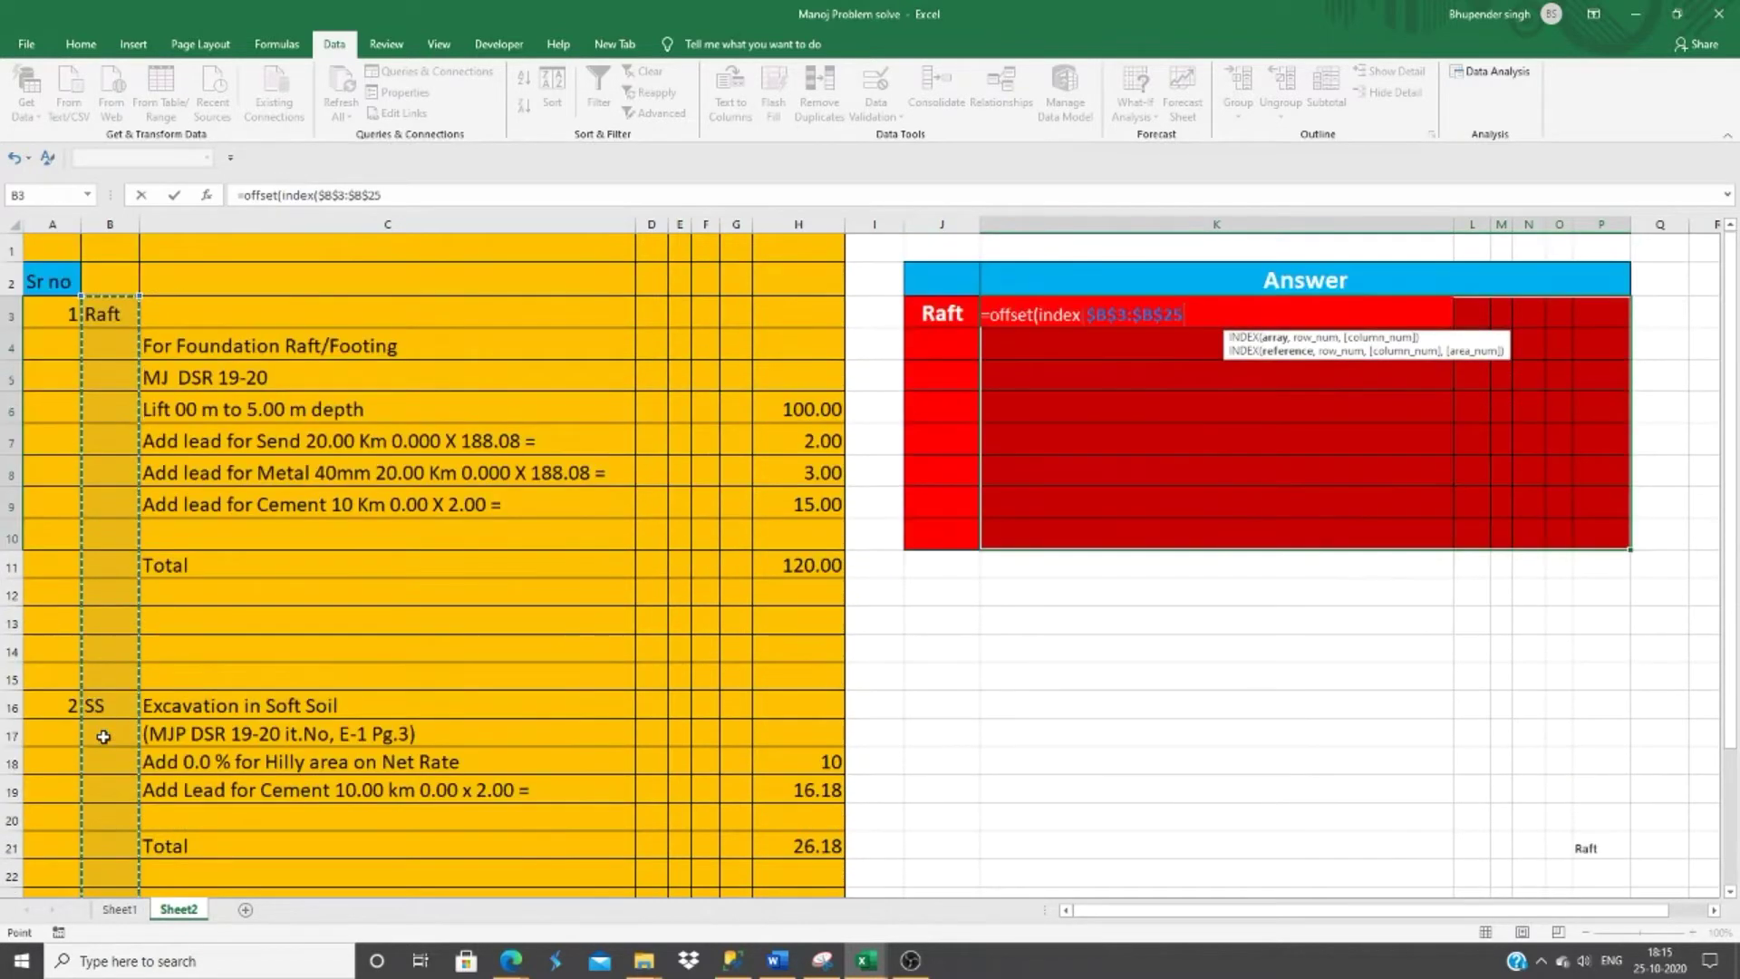
type(",")
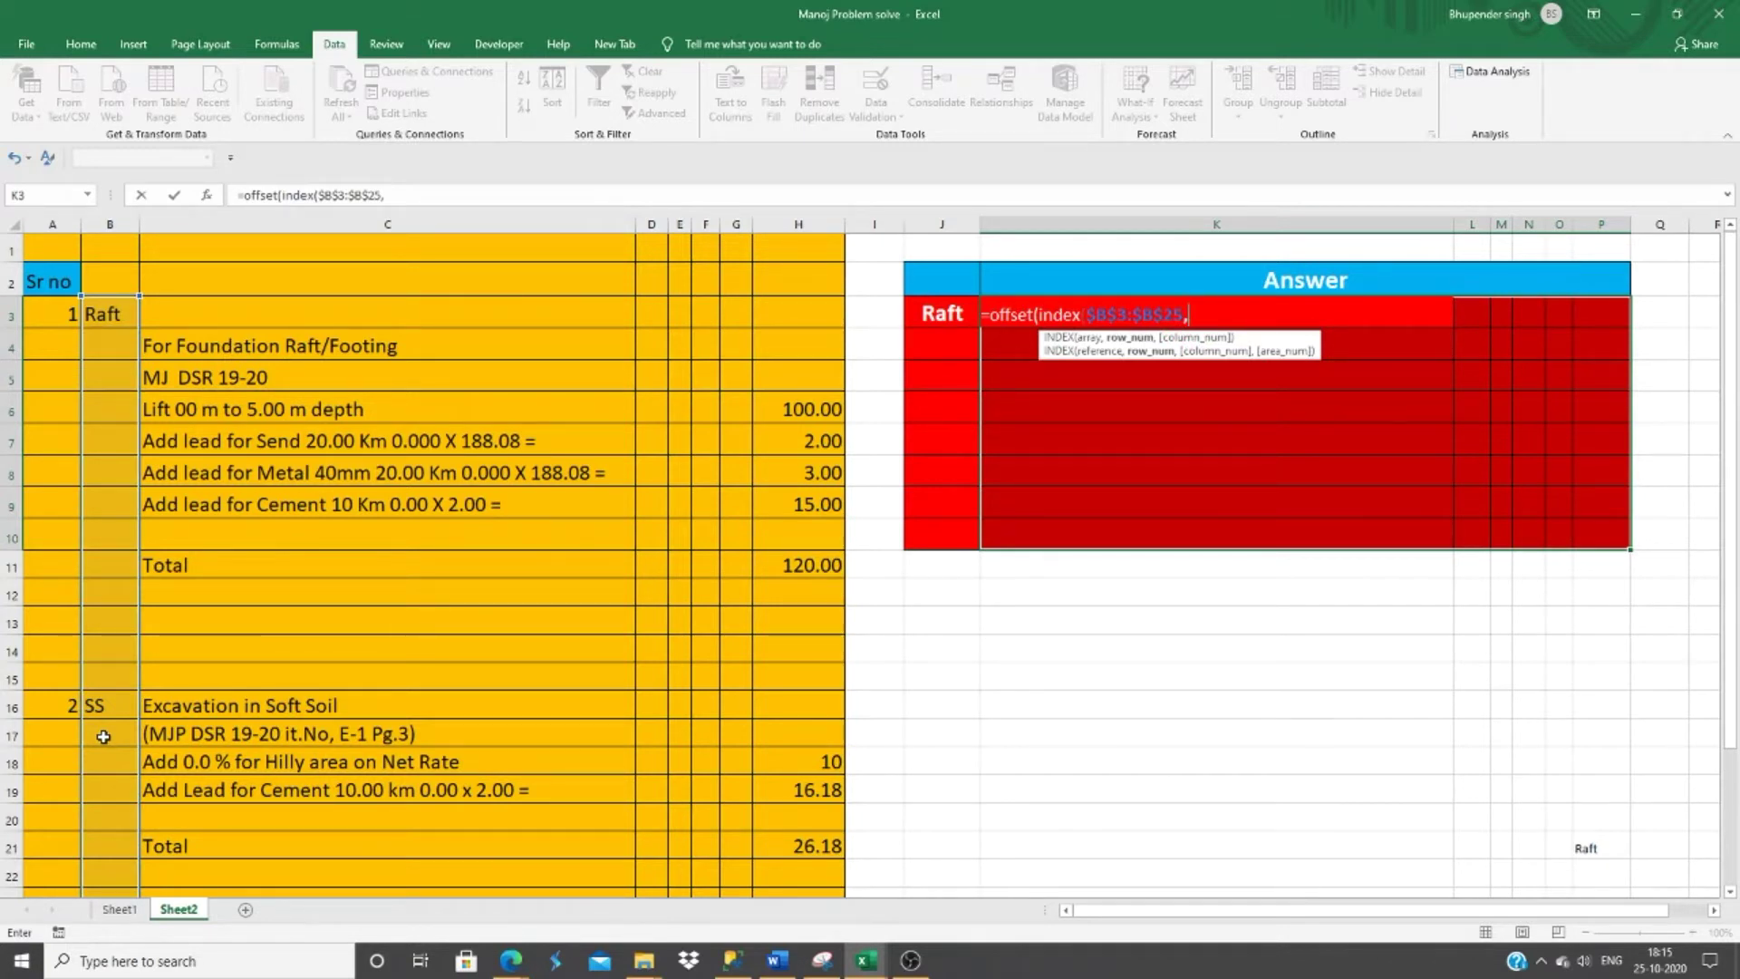
Nest MATCH as the INDEX row number, with the absolute selection cell $J$3 as its lookup value.
type("match")
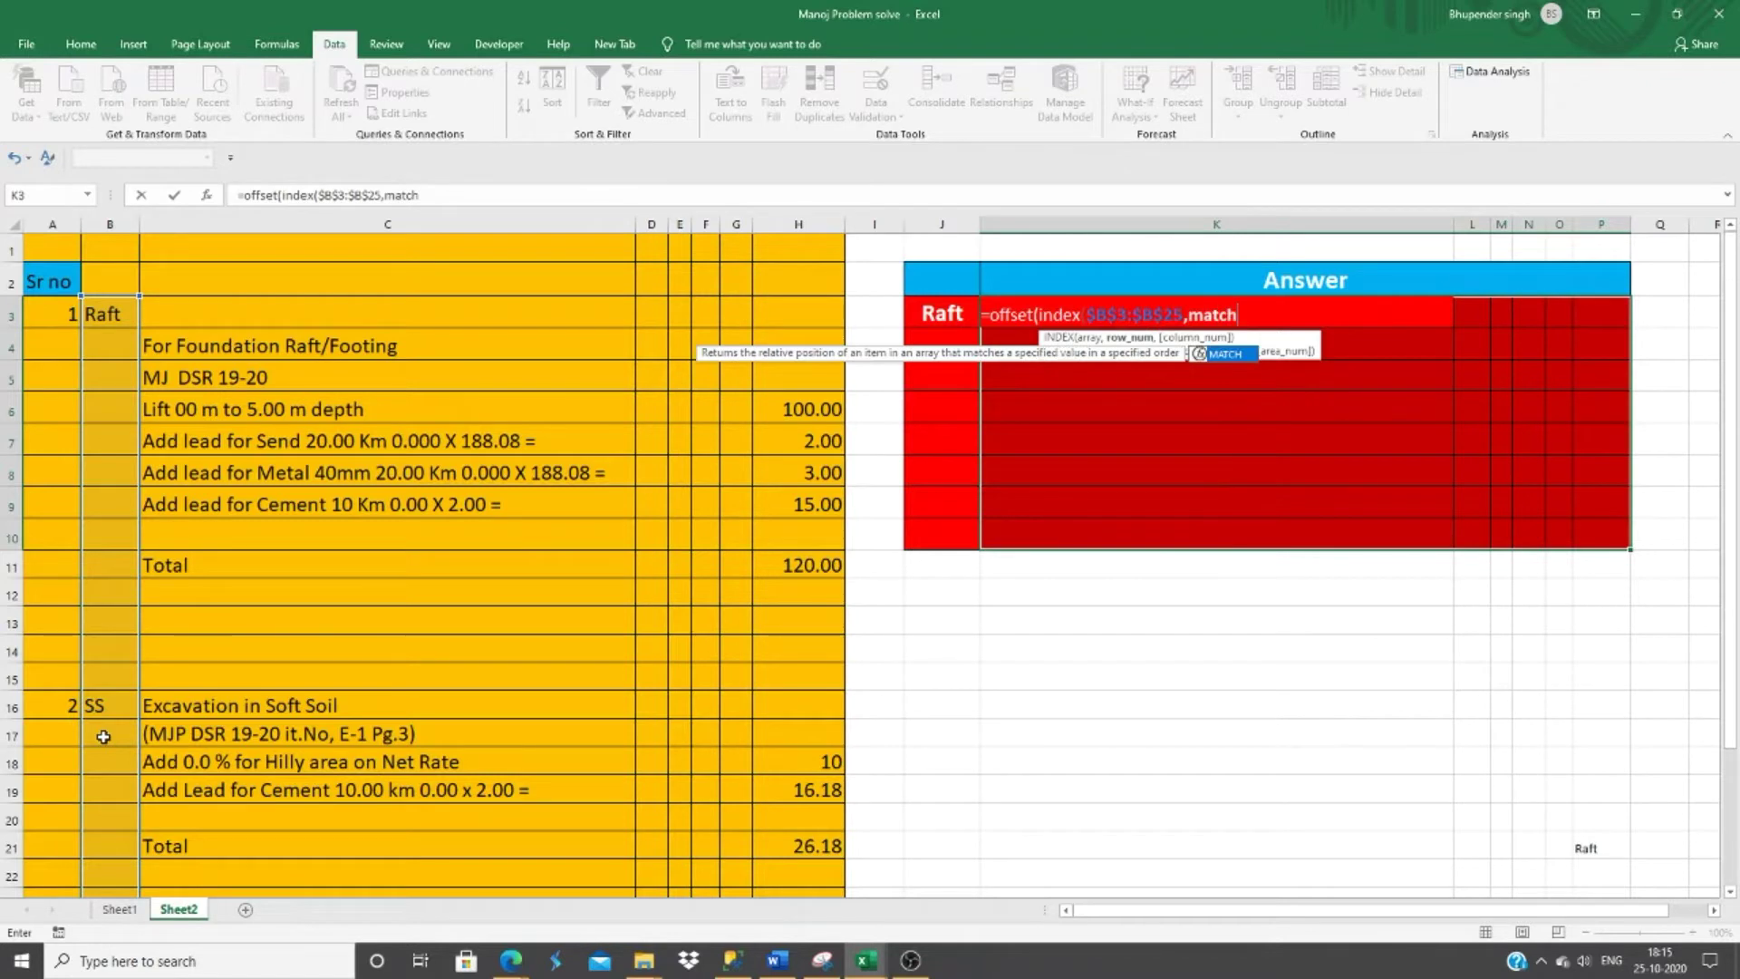
type("(")
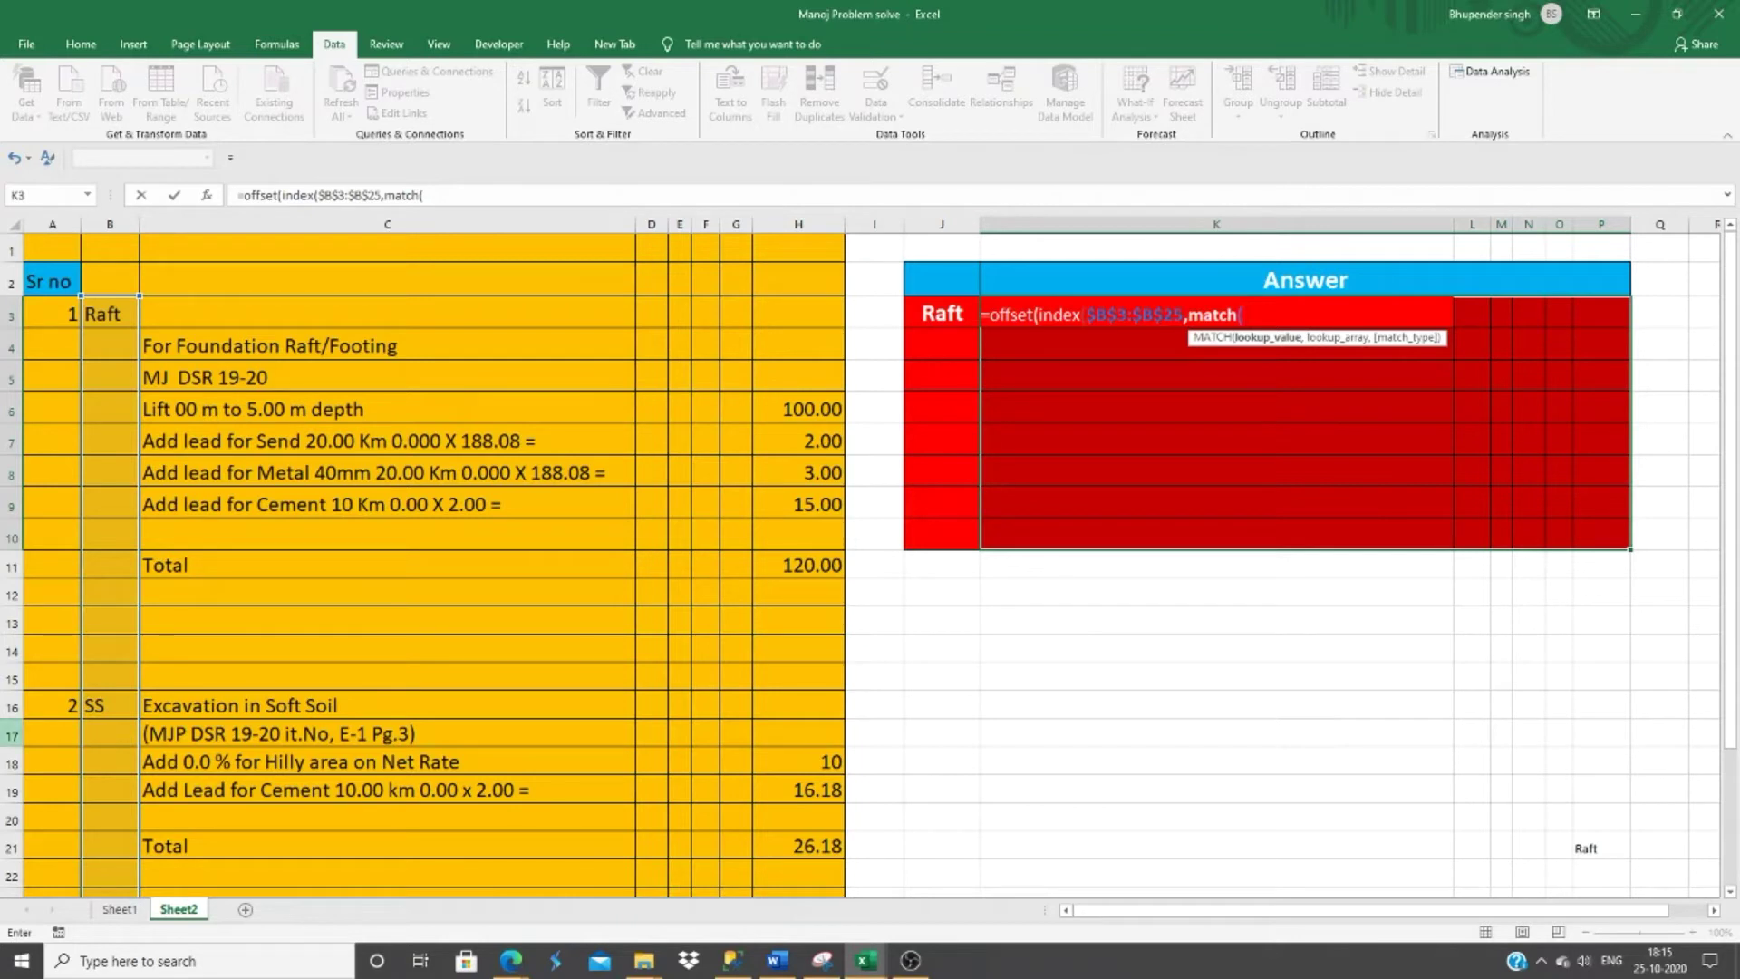
left_click(943, 314)
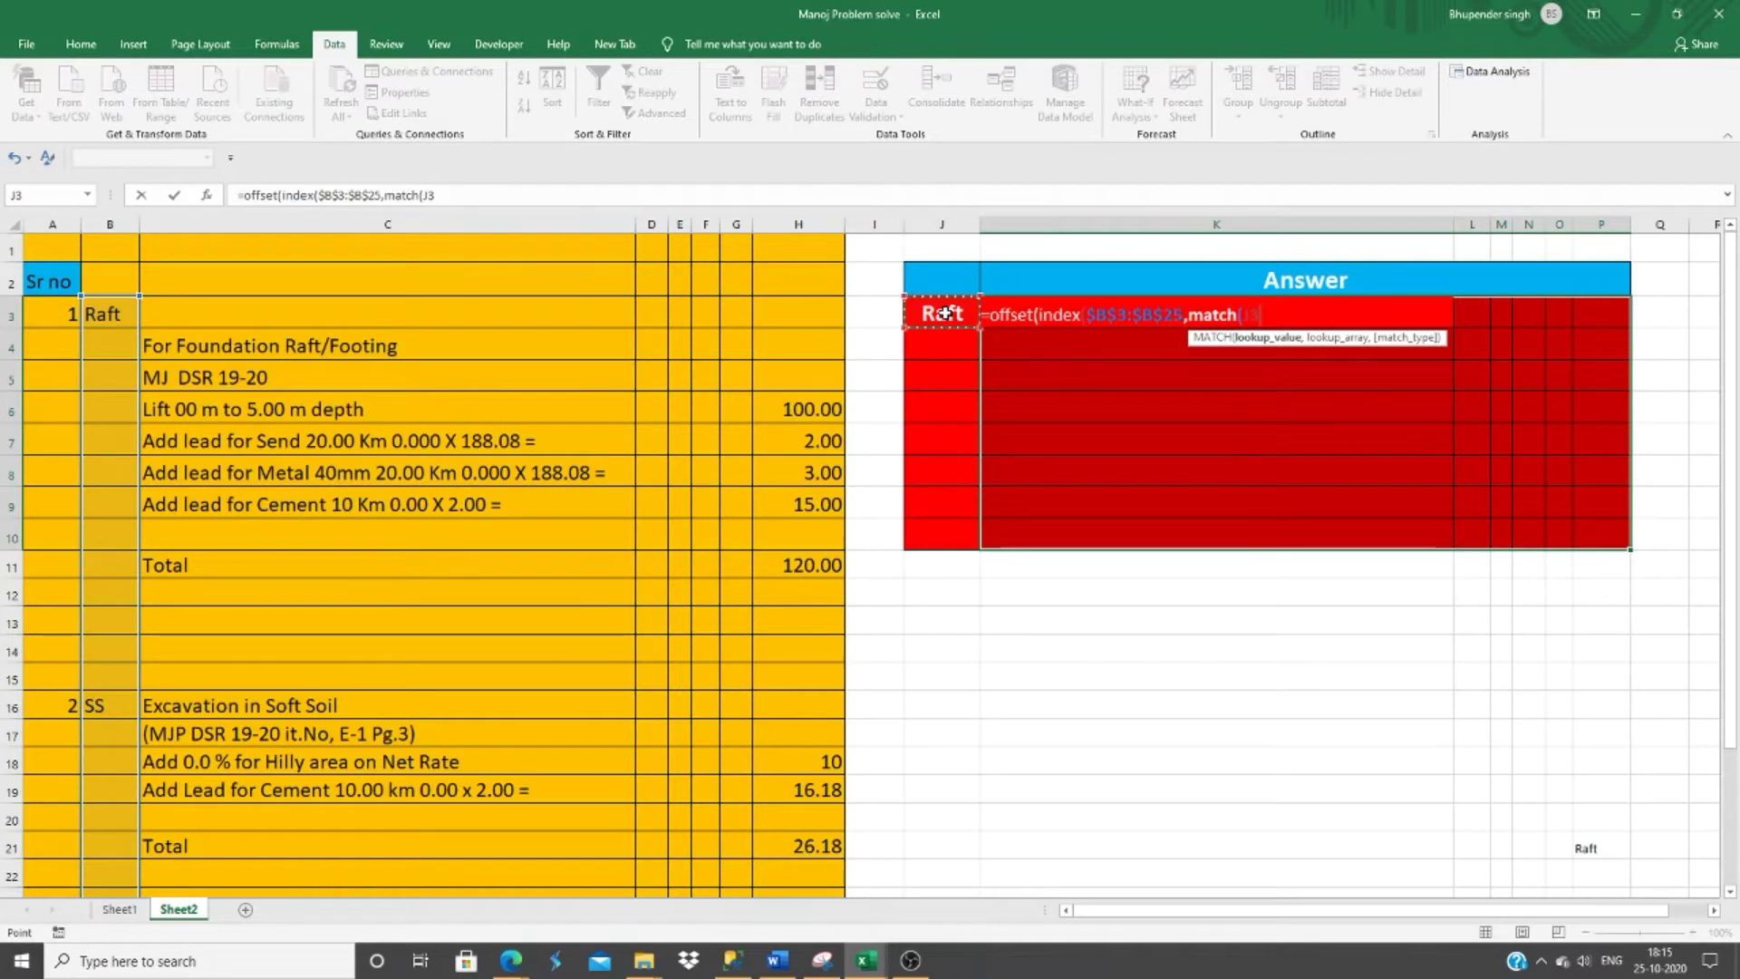
key("F4")
type(",")
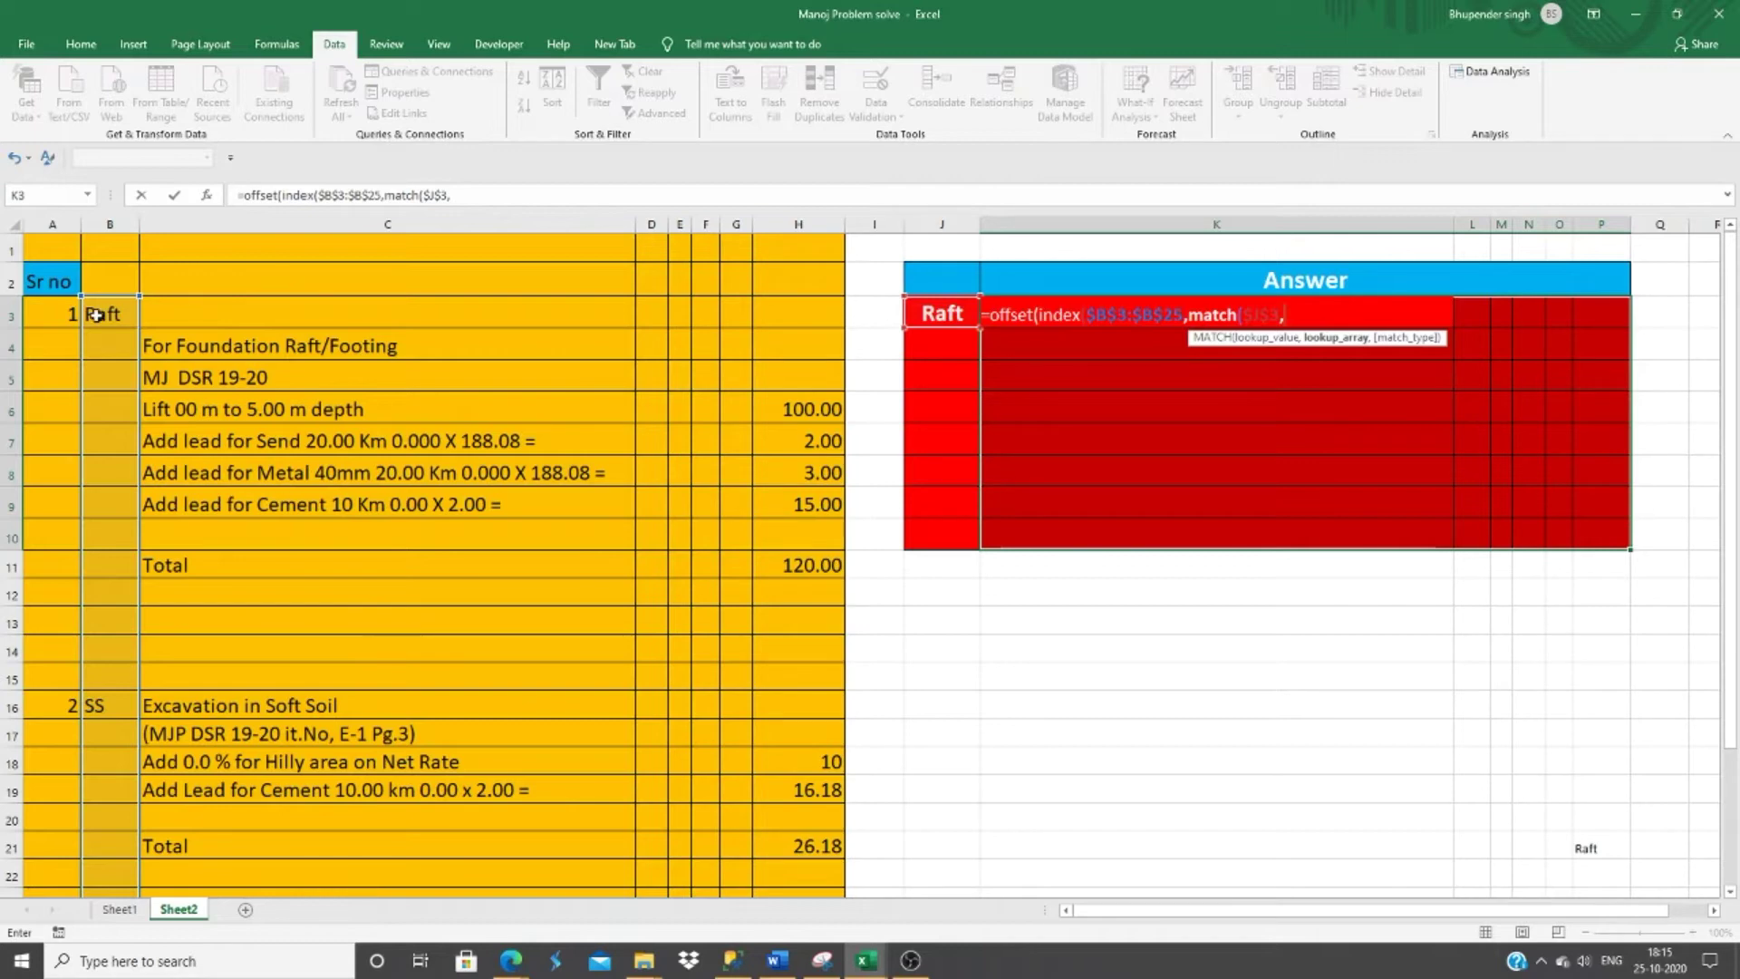
Set the MATCH lookup array to $B$3:$B$25 with match type 0, and close the MATCH and INDEX functions.
left_click_drag(106, 306, 105, 893)
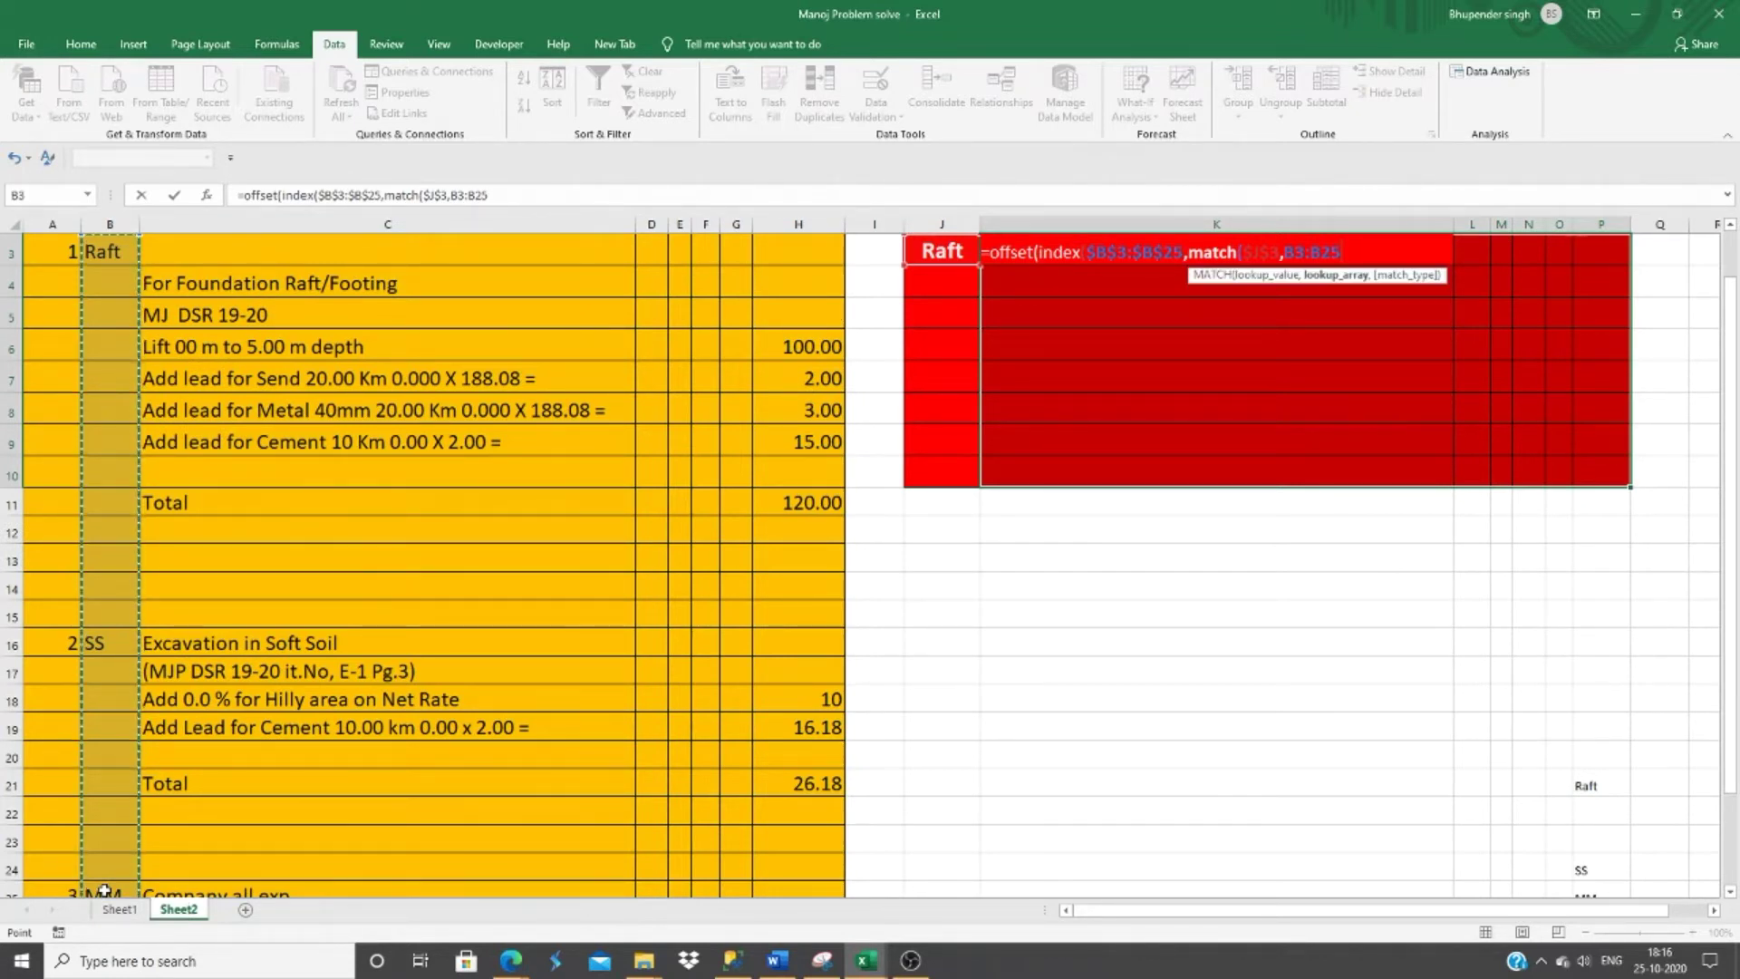
key("F4")
type(",0")
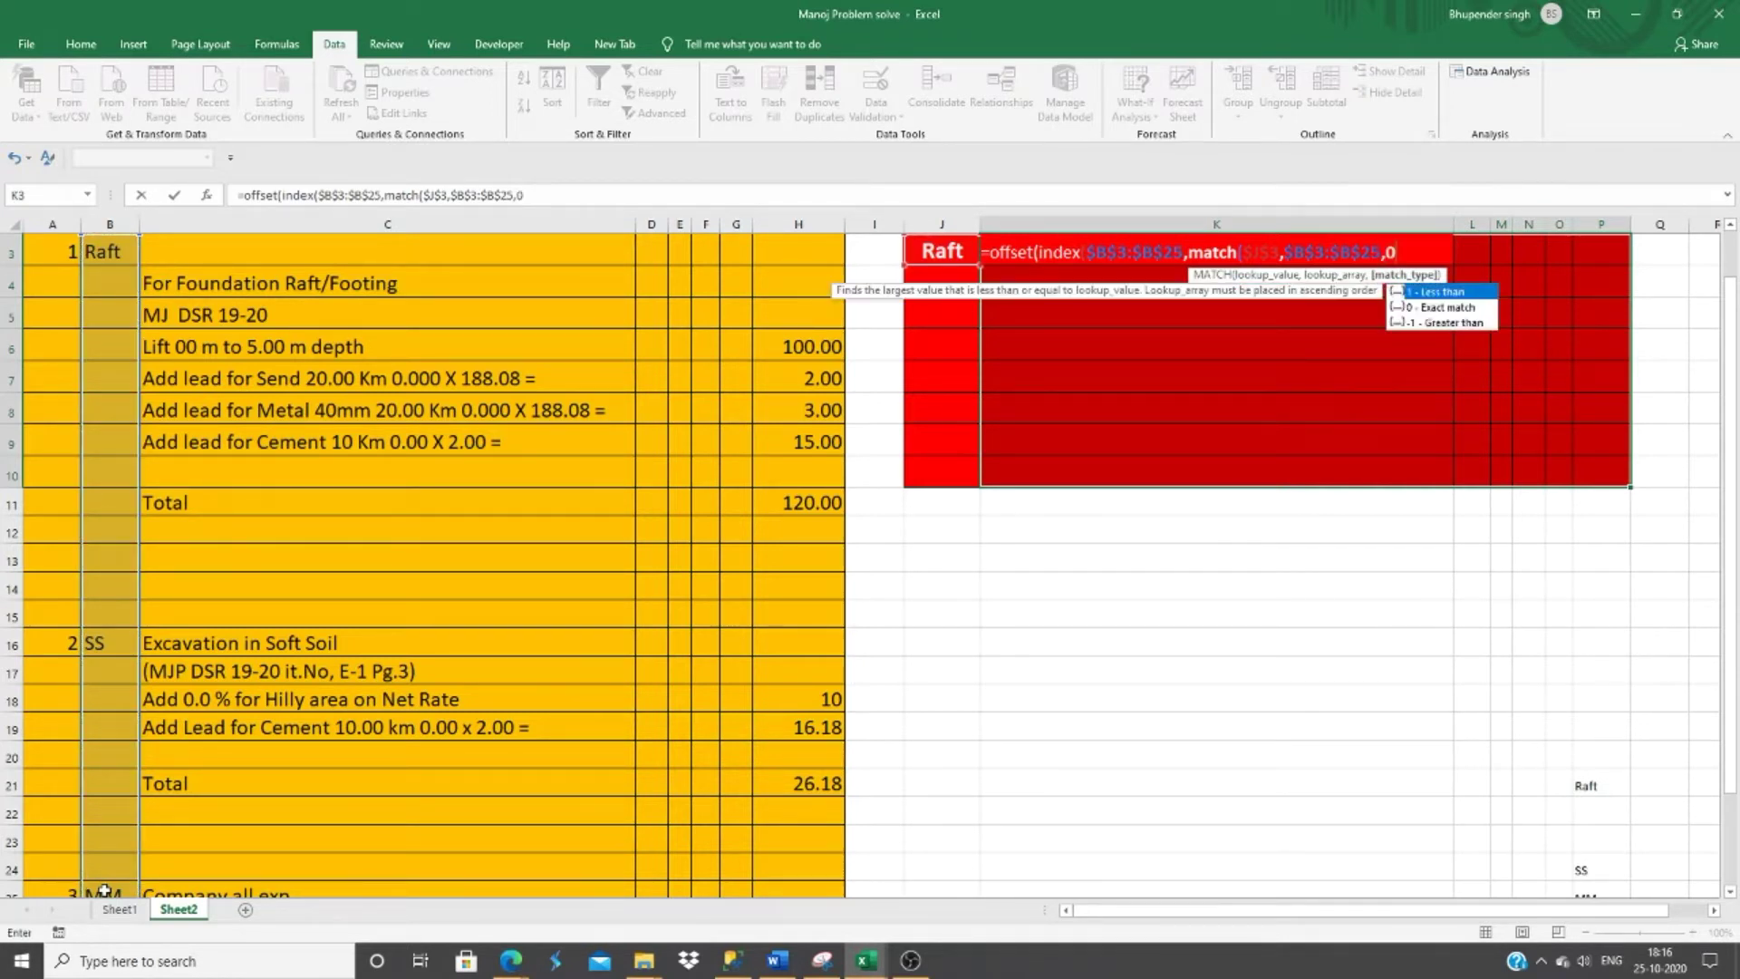
type("))")
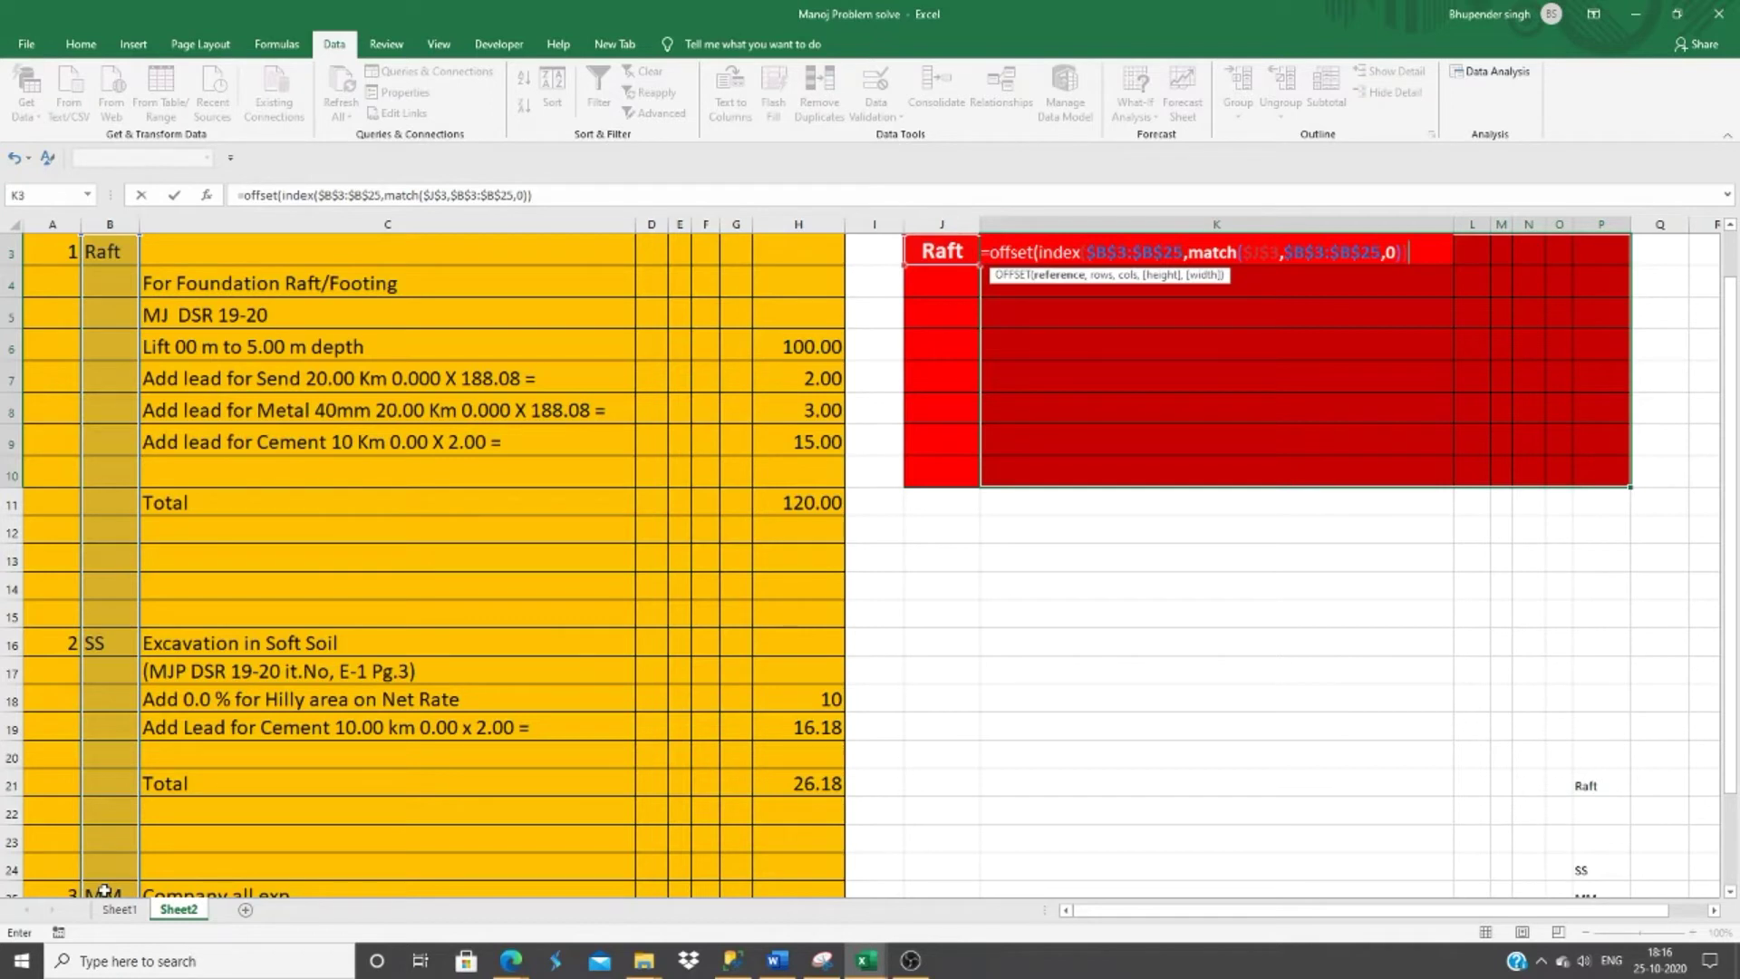
Complete OFFSET with rows 1, columns 1, height 8 and width 7, and enter it as an array formula across K3:P10.
type(",")
type("1")
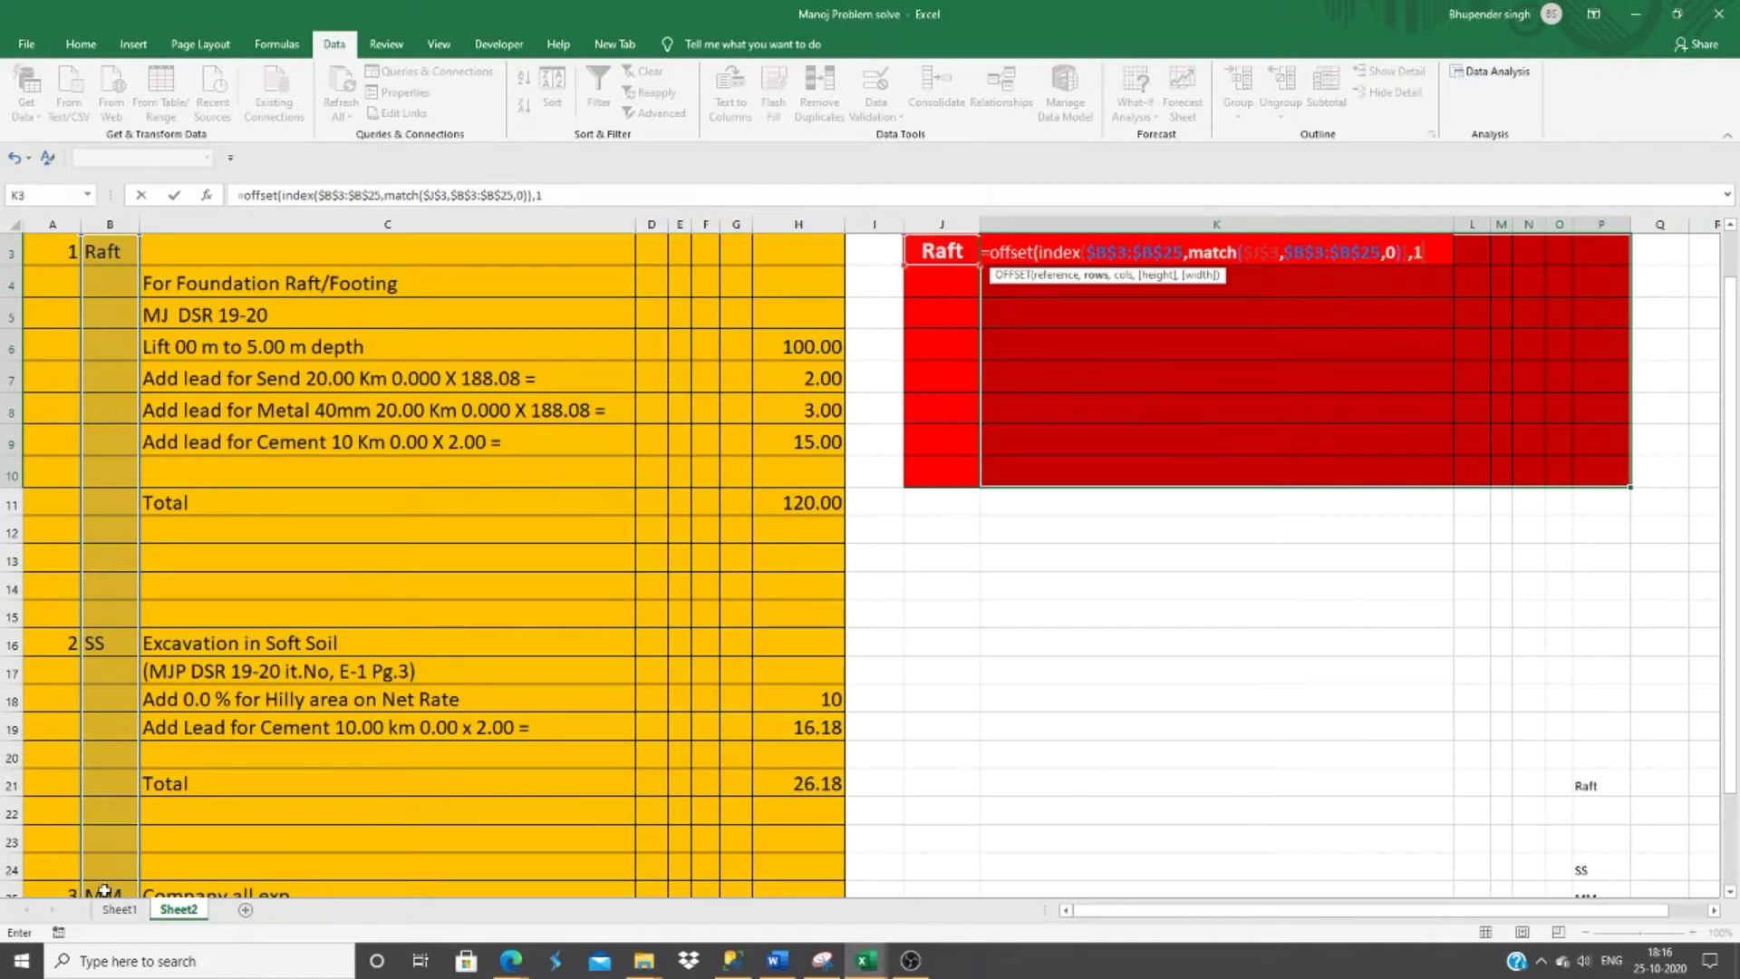
type(",")
type("1")
type(",")
type("8")
type(",")
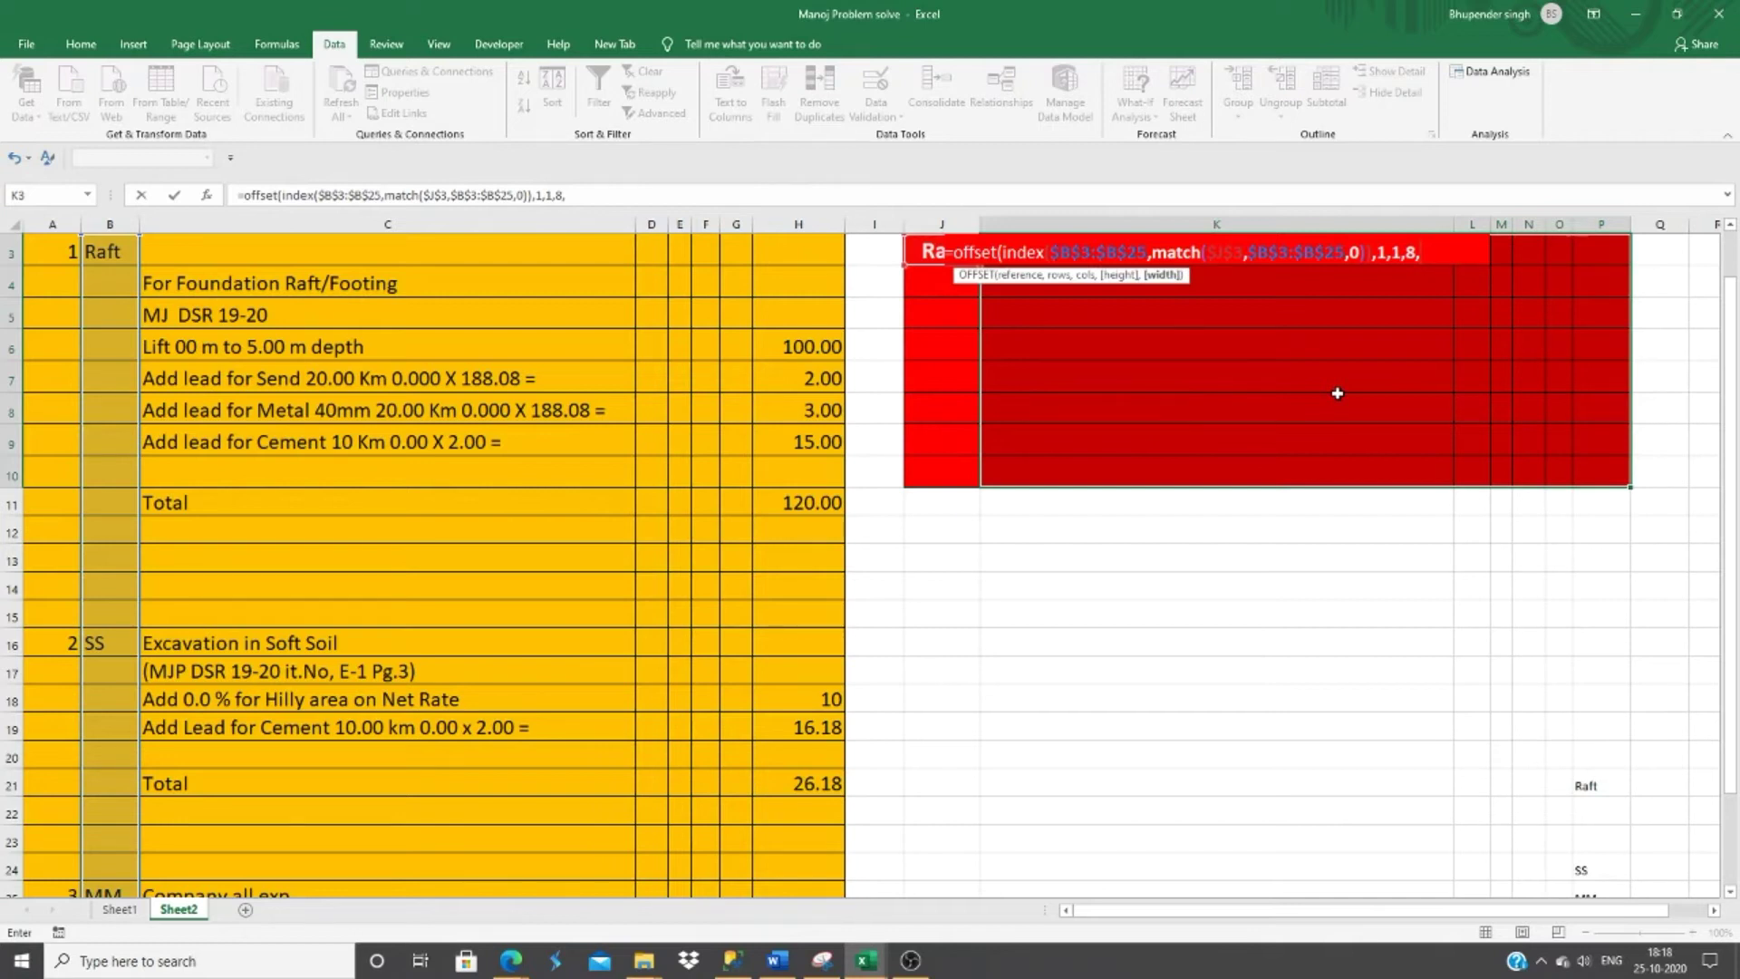
type("7)")
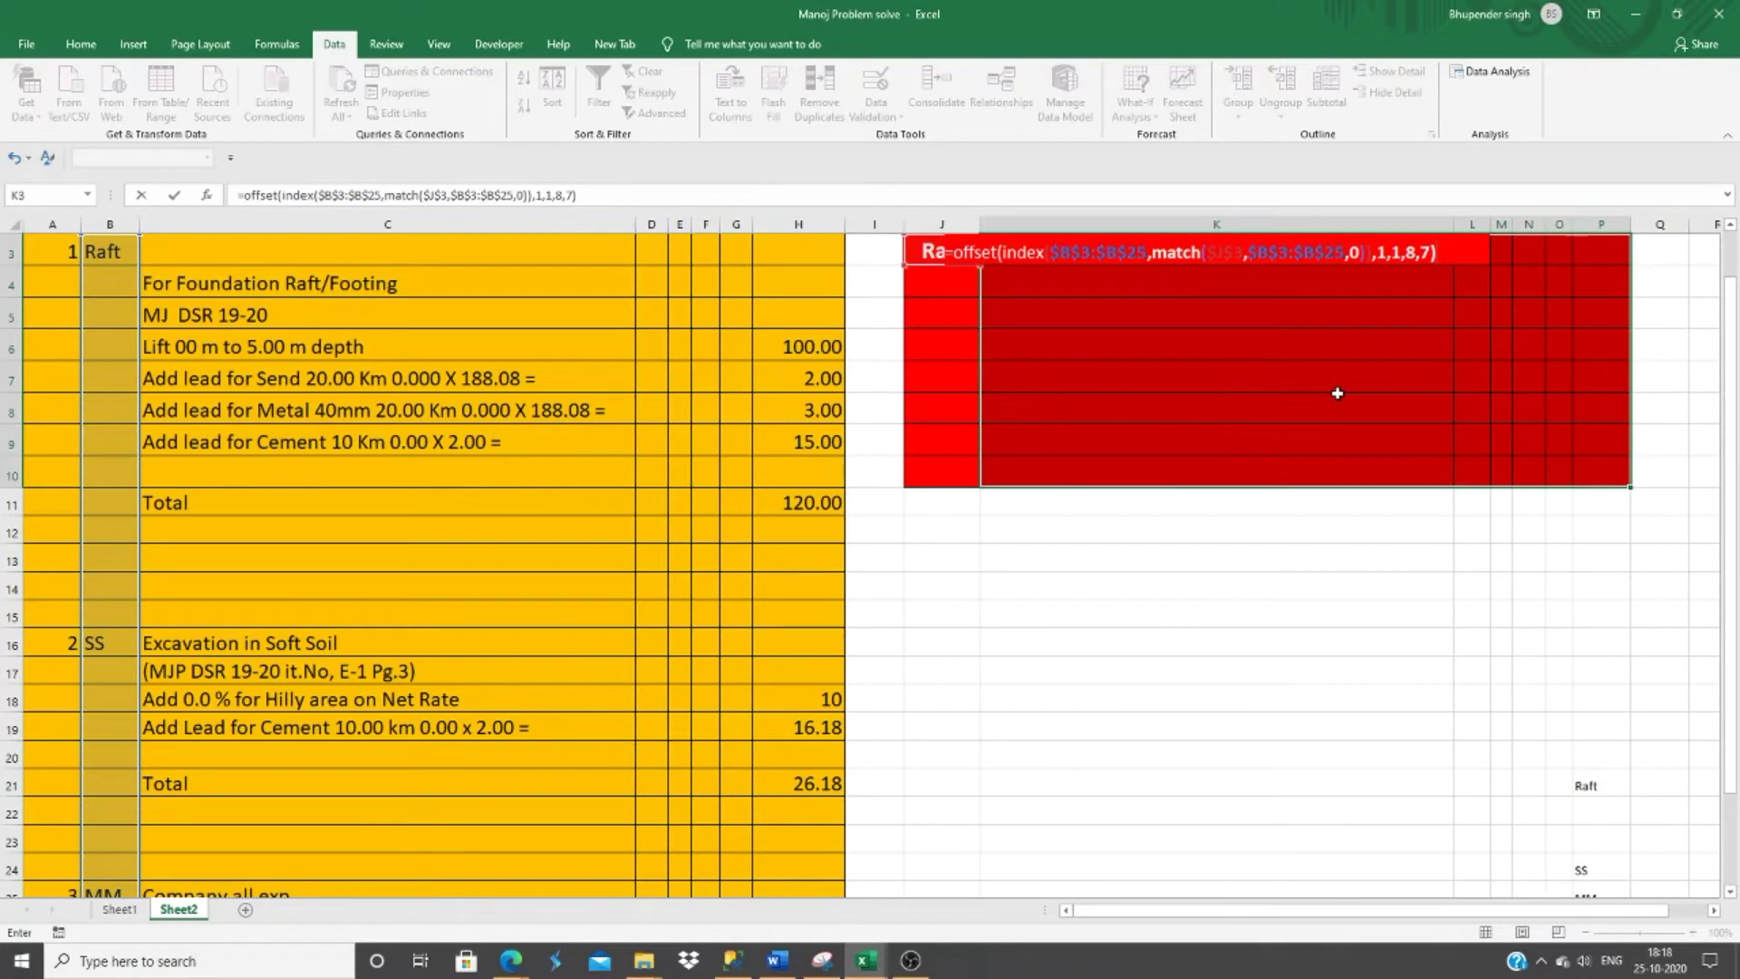
type(")")
key("BackSpace")
key("ctrl+shift+Return")
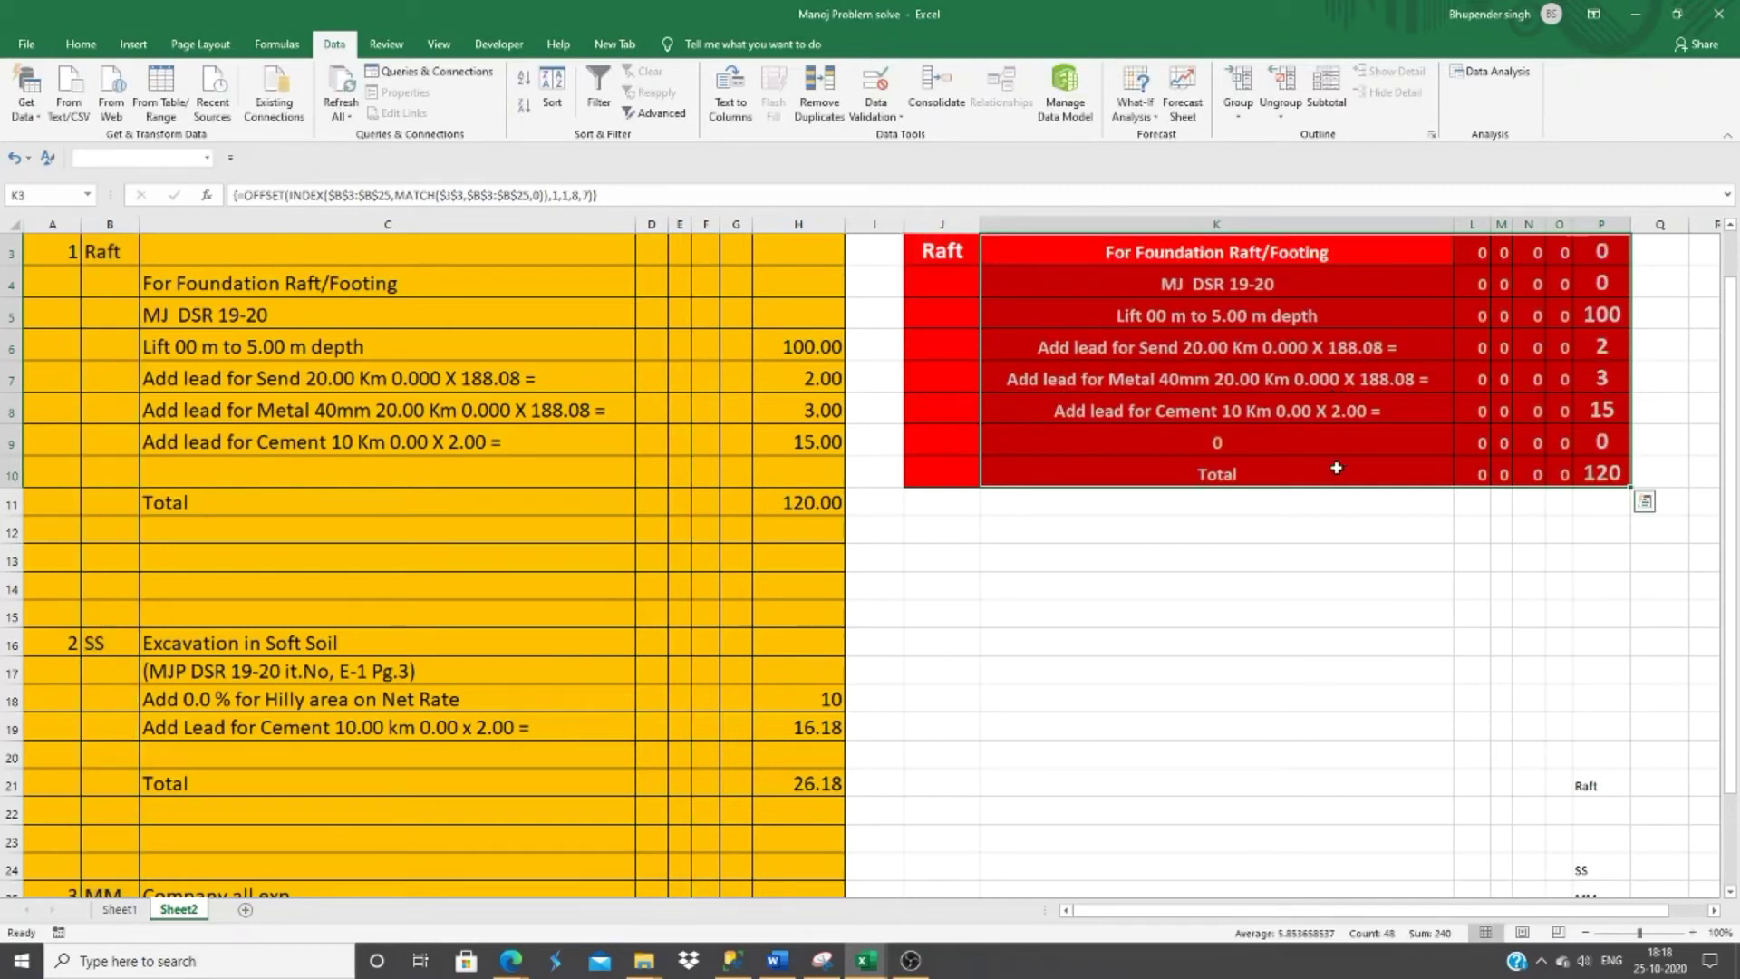
Test the Answer block by choosing SS and then MM in the selection cell J3.
left_click(1339, 593)
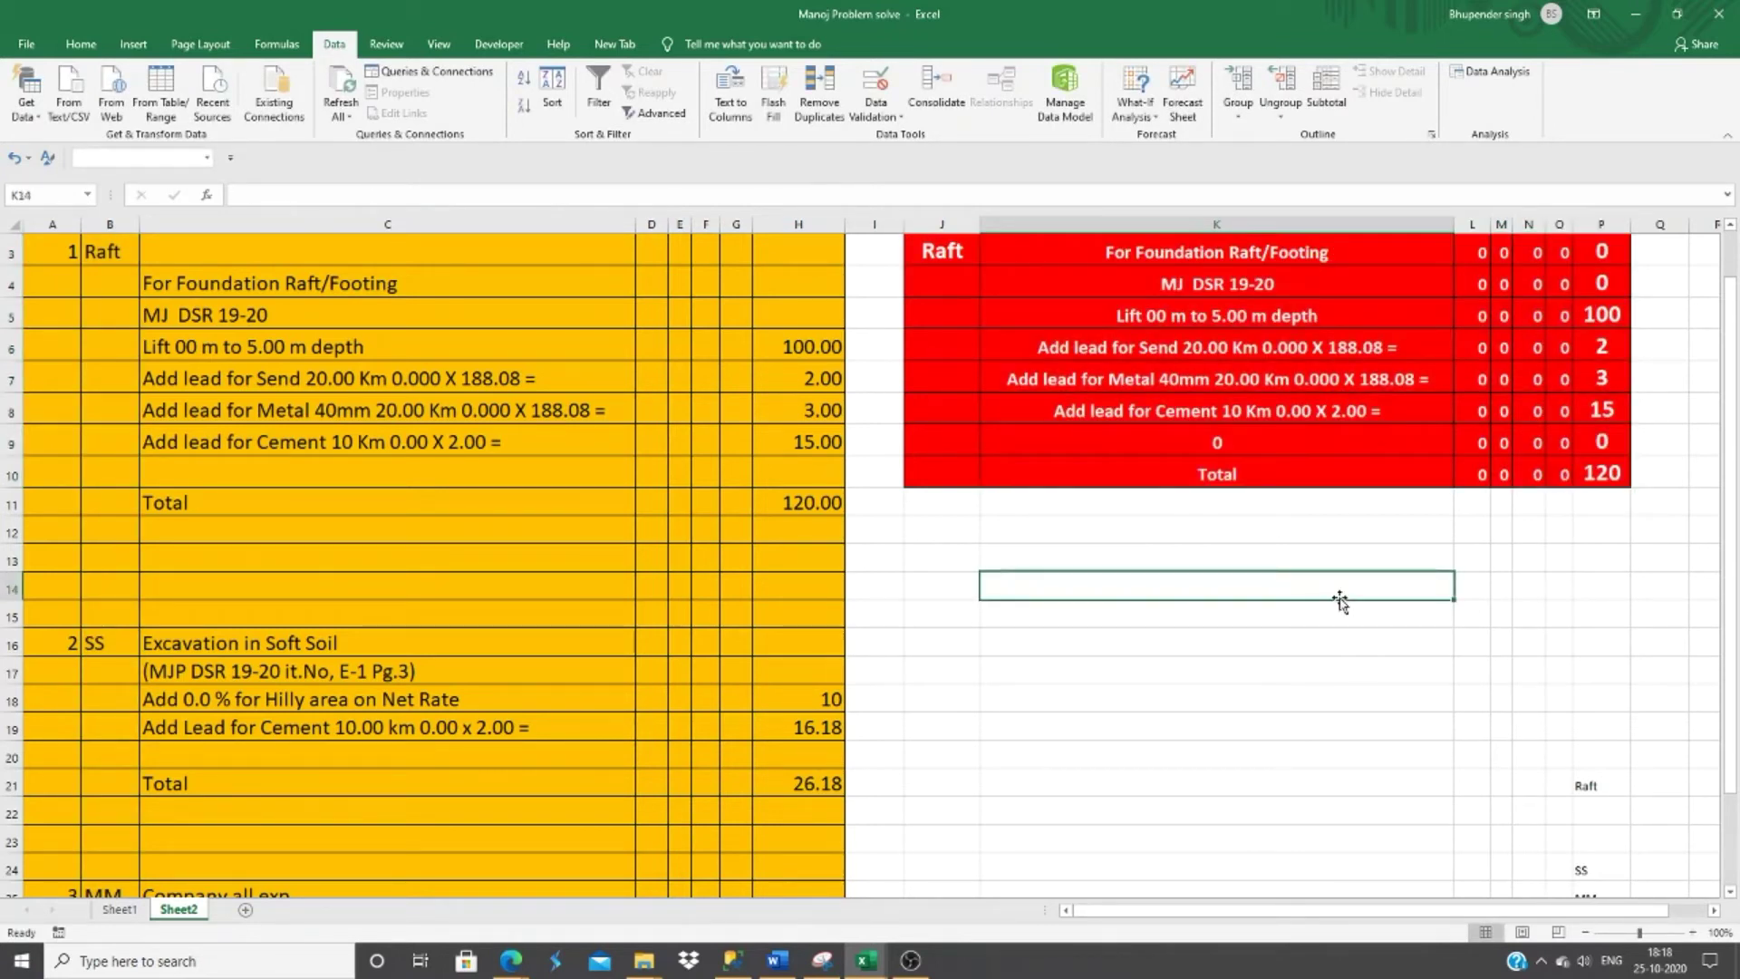
left_click(961, 251)
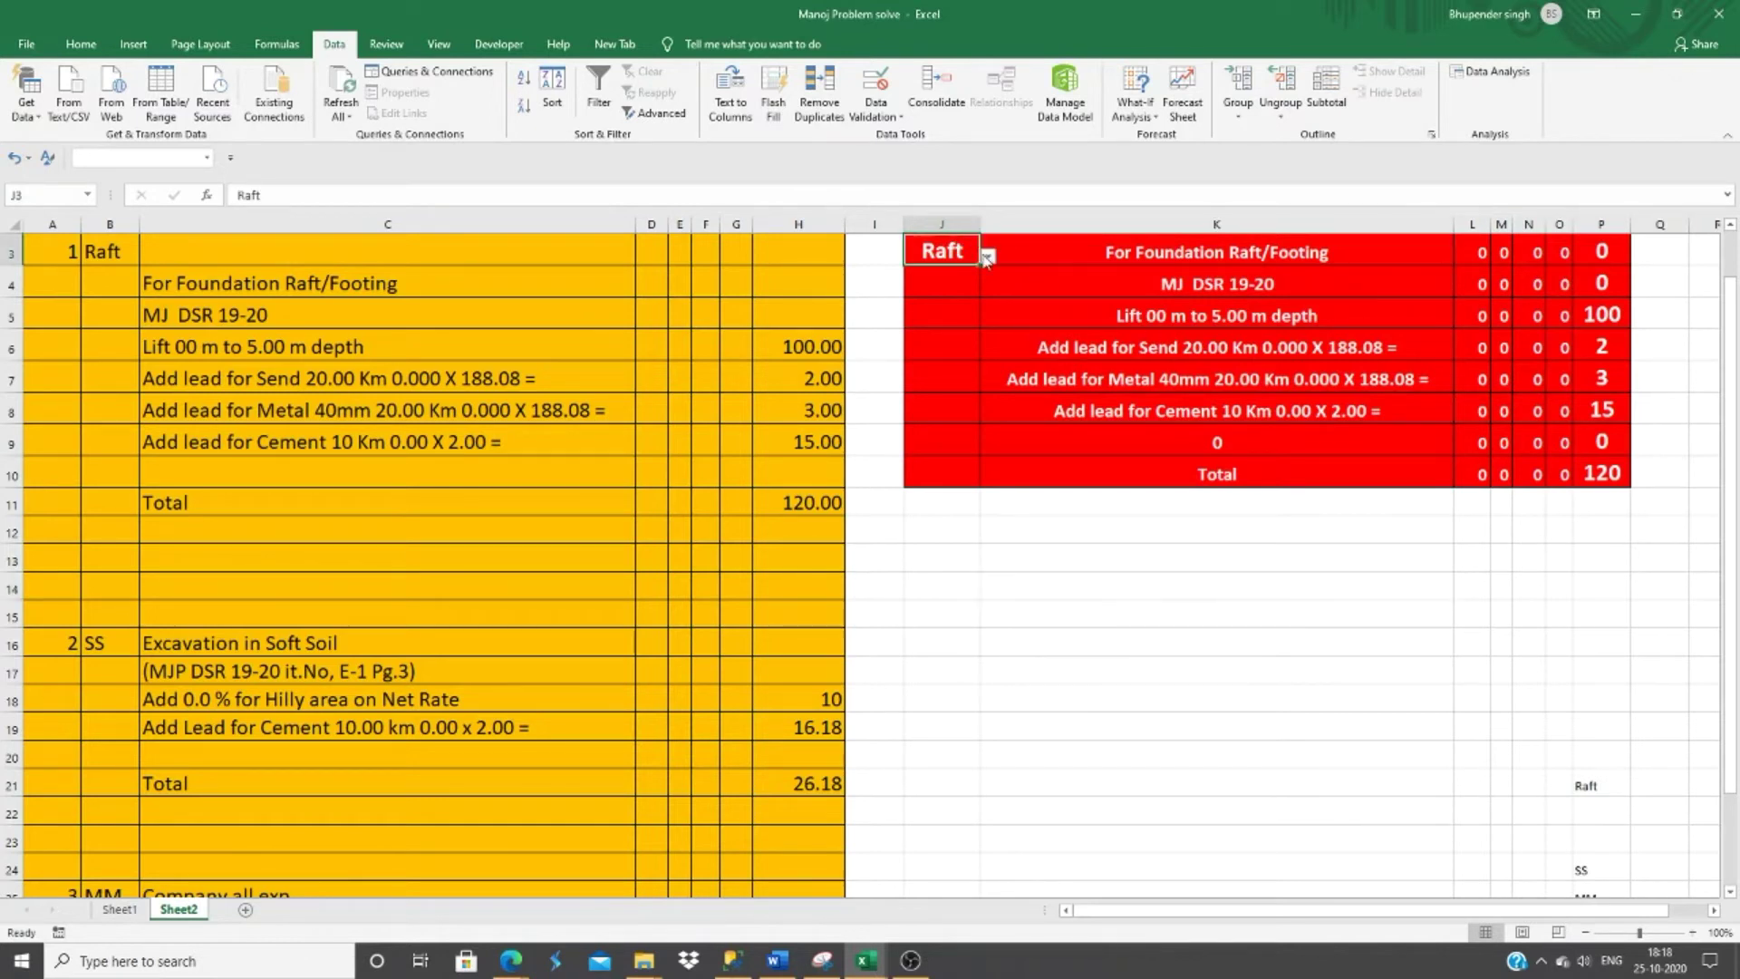
left_click(987, 256)
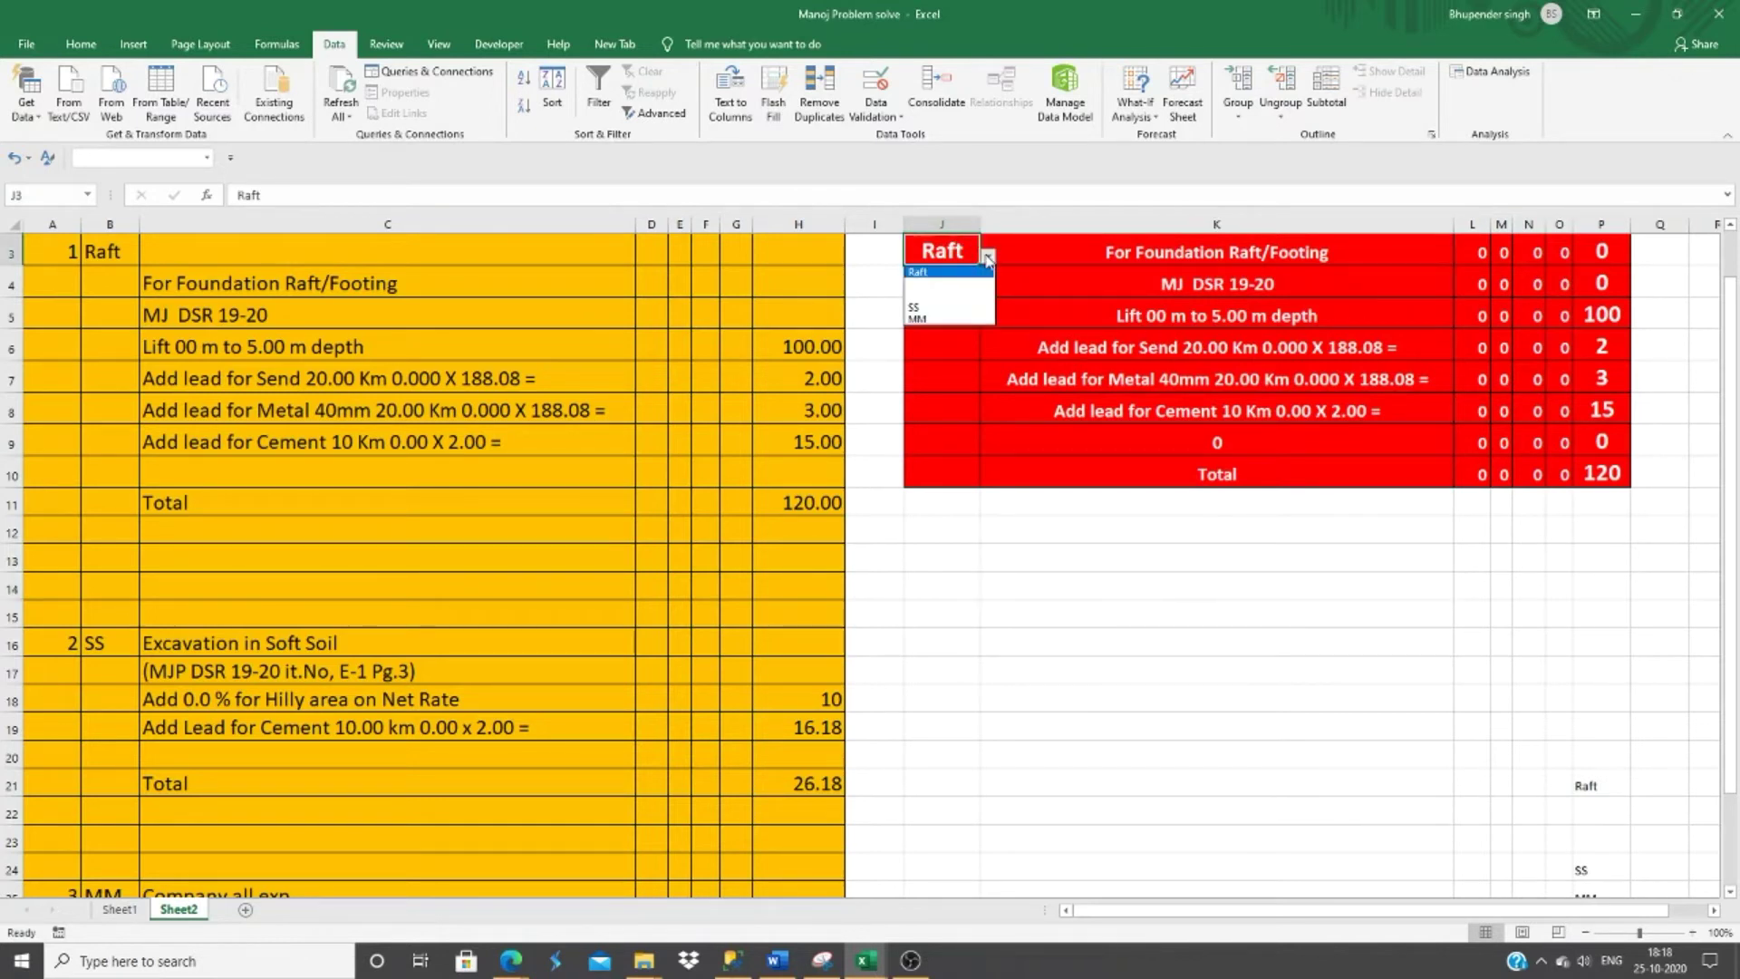
left_click(948, 308)
left_click(1107, 632)
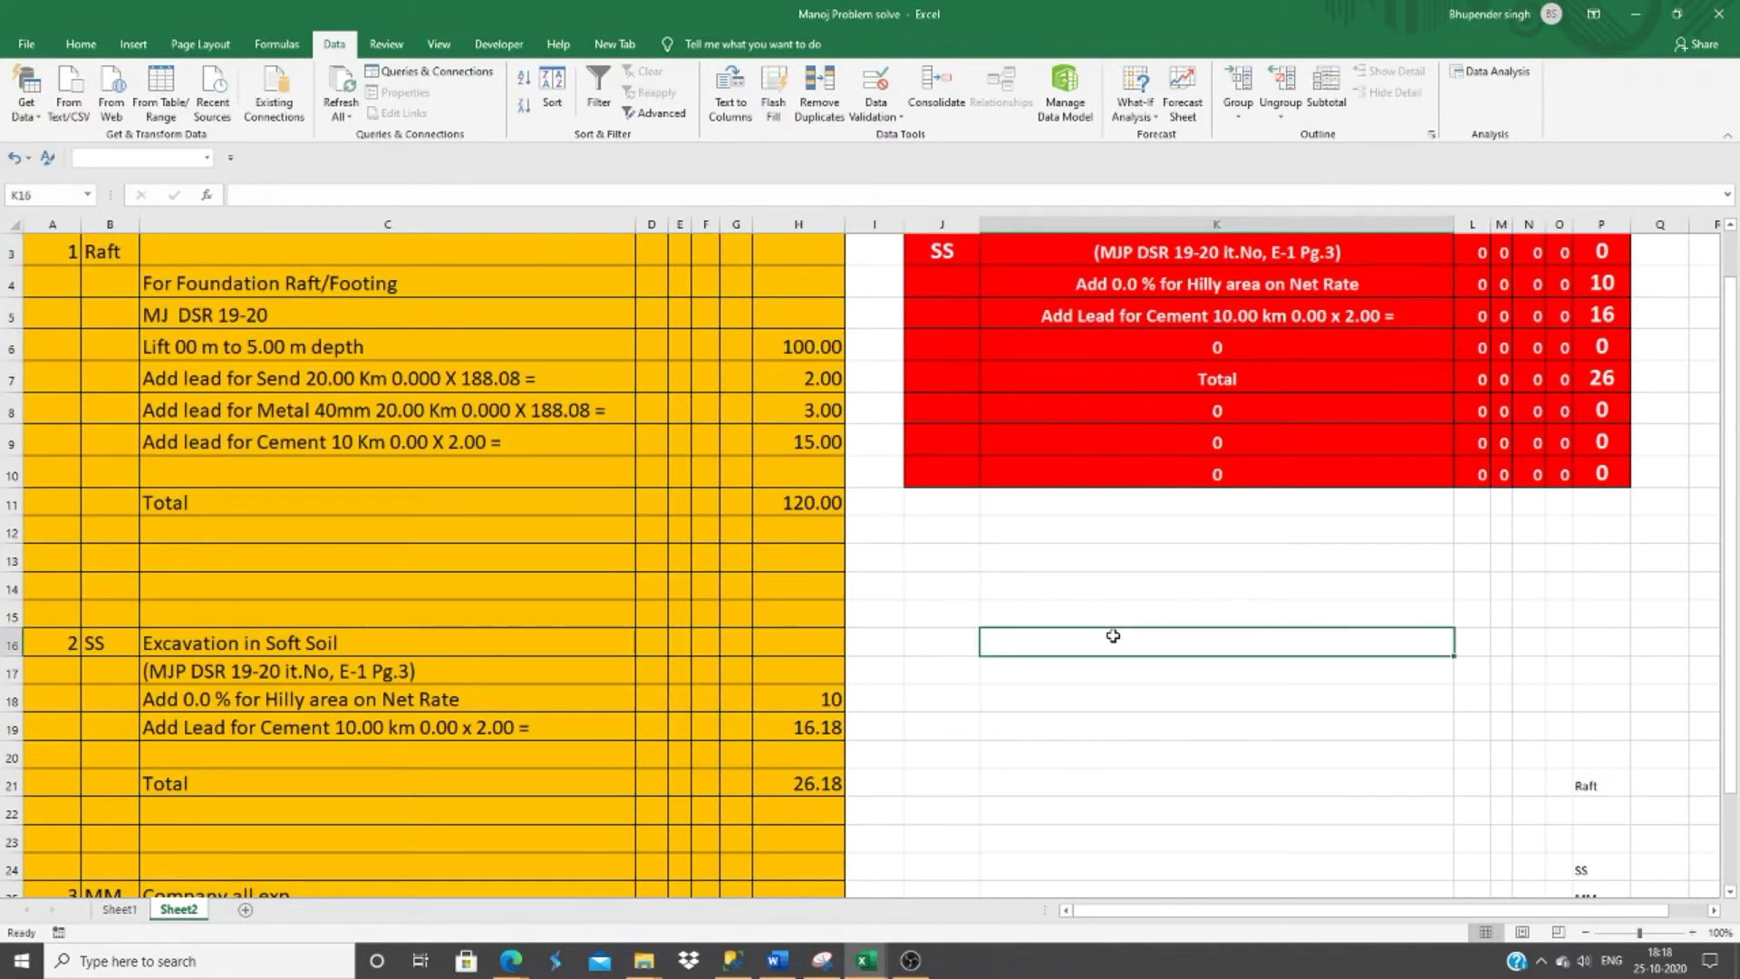
left_click(954, 252)
left_click_drag(977, 254, 983, 256)
left_click(988, 257)
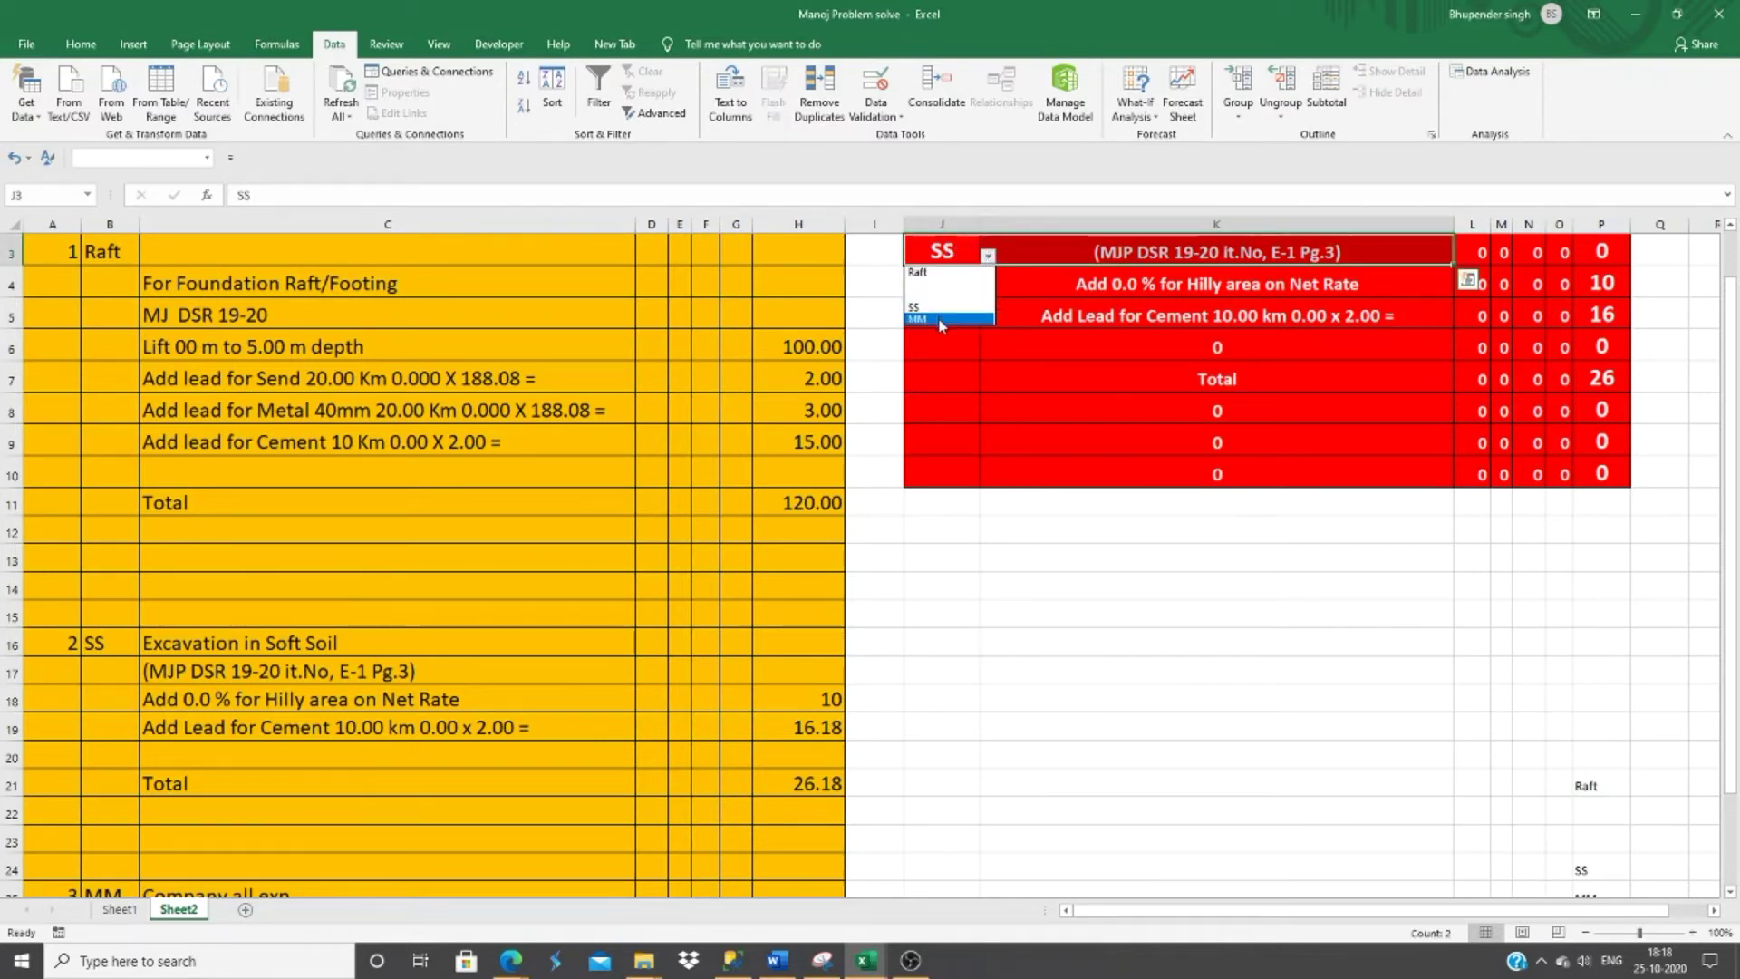
left_click(938, 319)
left_click(1181, 595)
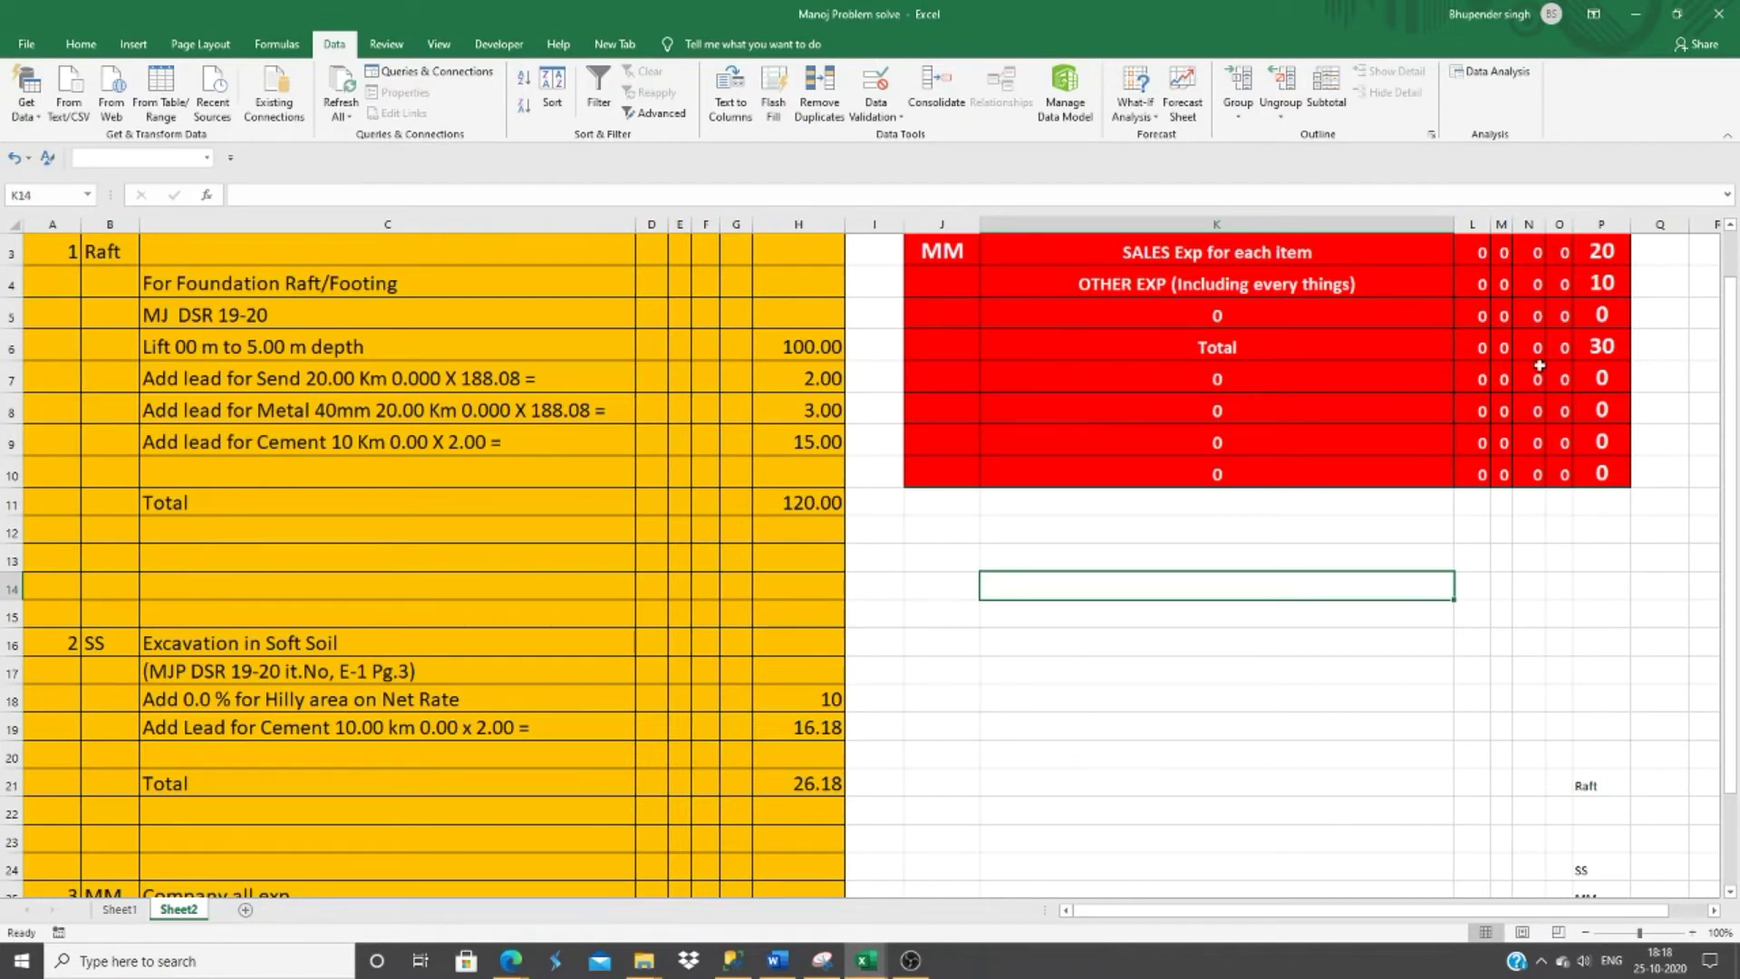
Wrap the K3:P10 array formula's OFFSET in an IF that tests for =0 and returns an empty string "" when true.
left_click(1174, 242)
mouse_move(1174, 241)
left_mouse_down()
mouse_move(1448, 408)
mouse_move(1600, 475)
left_mouse_up()
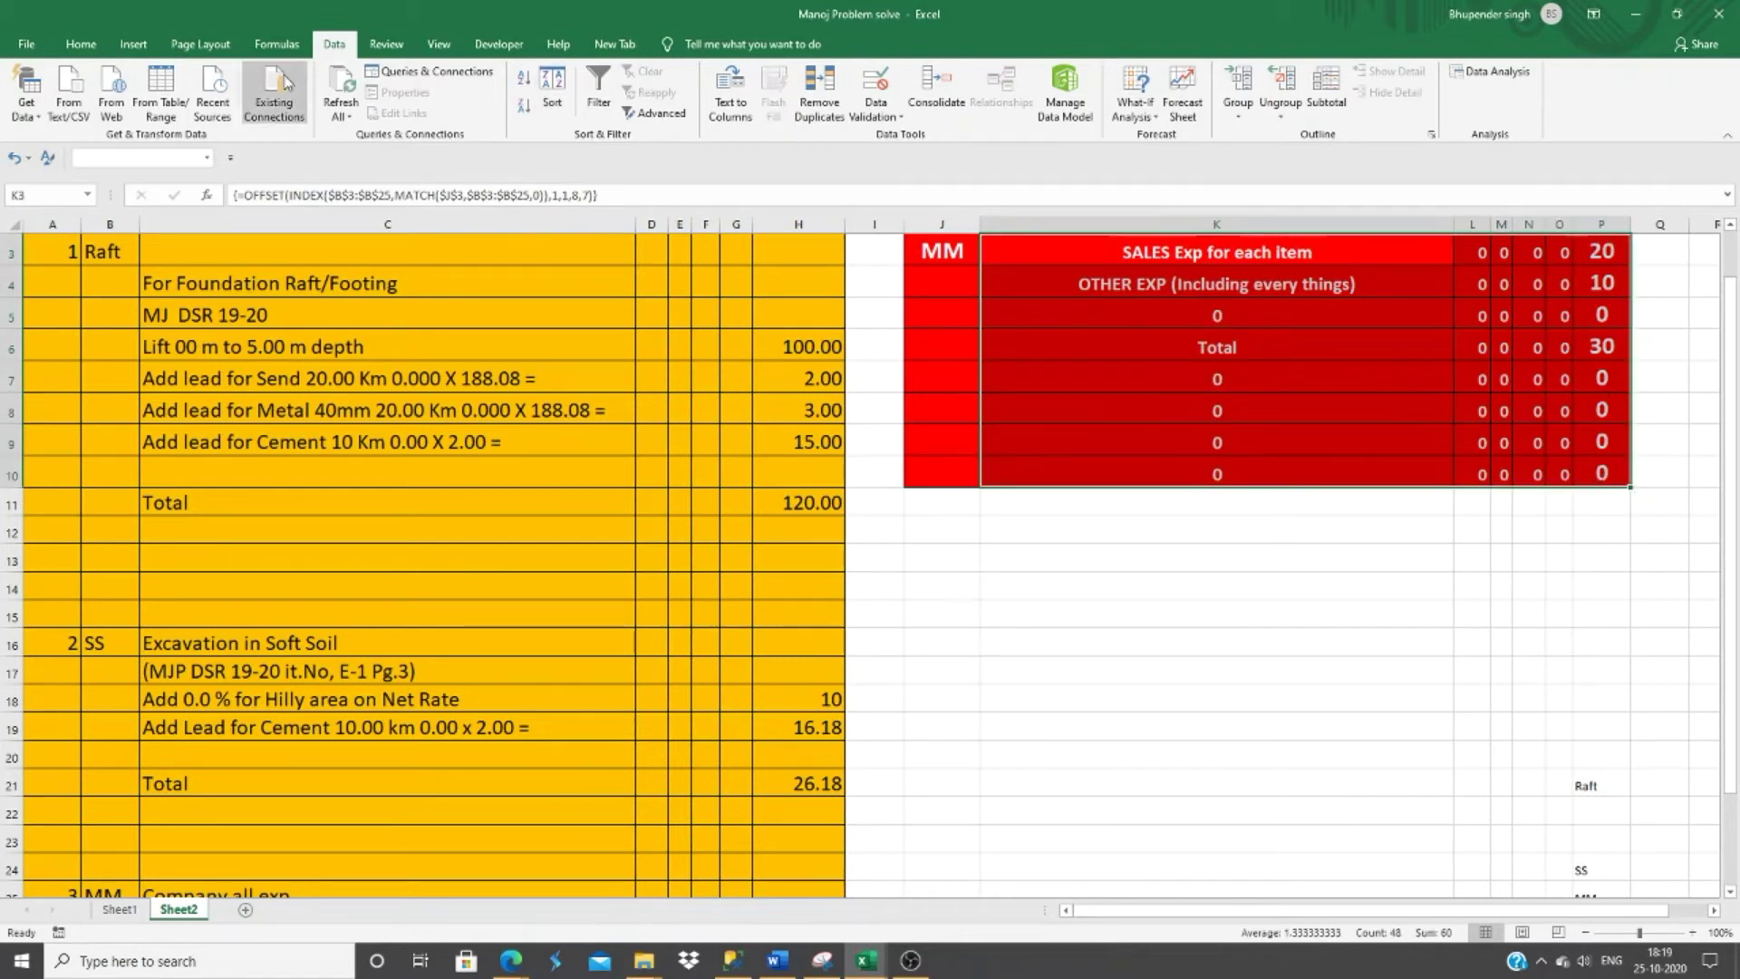
left_click(246, 194)
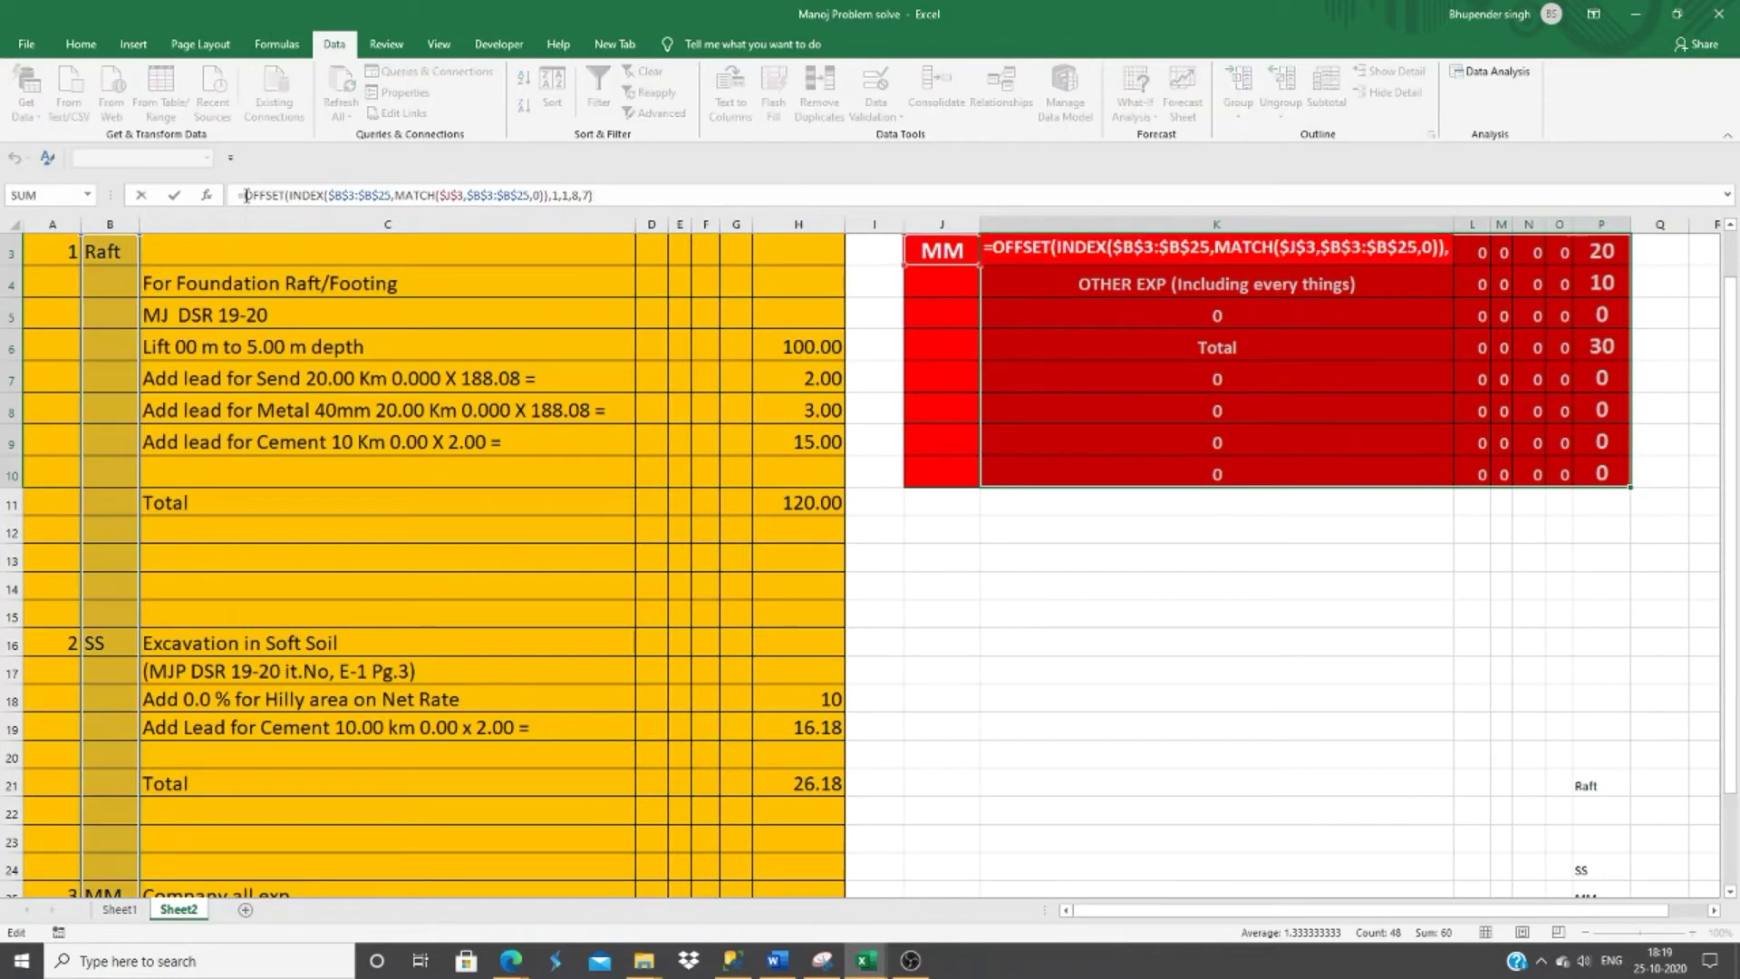
type("If")
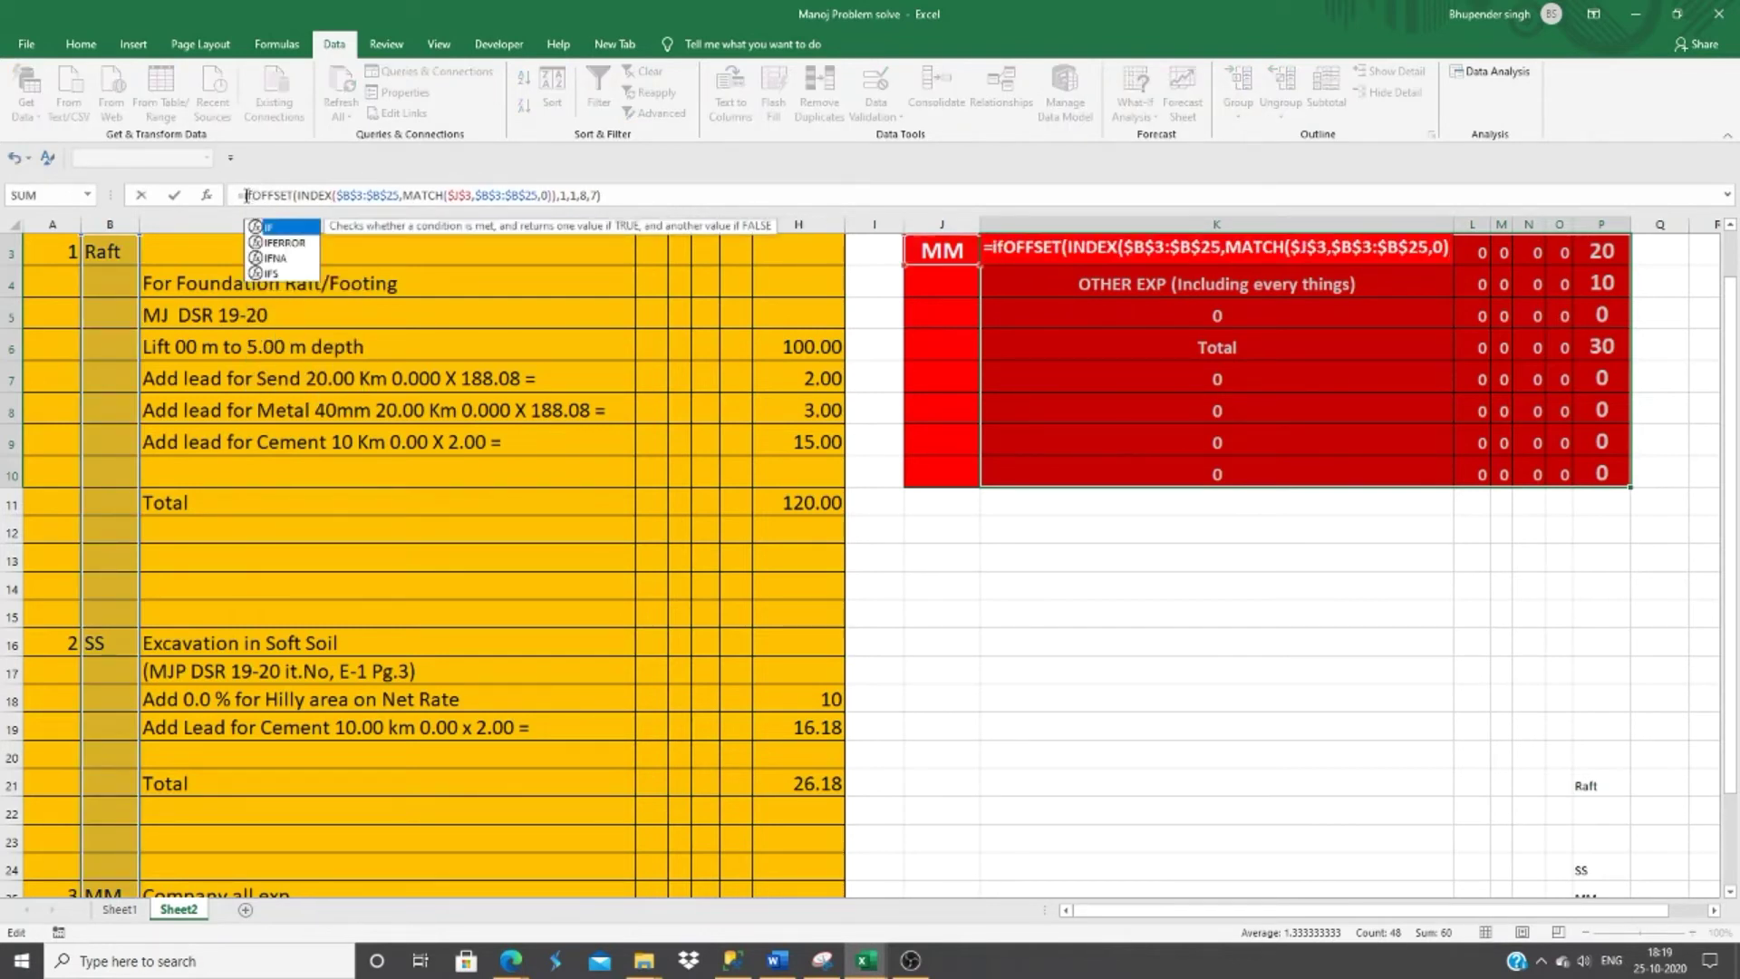
type("(")
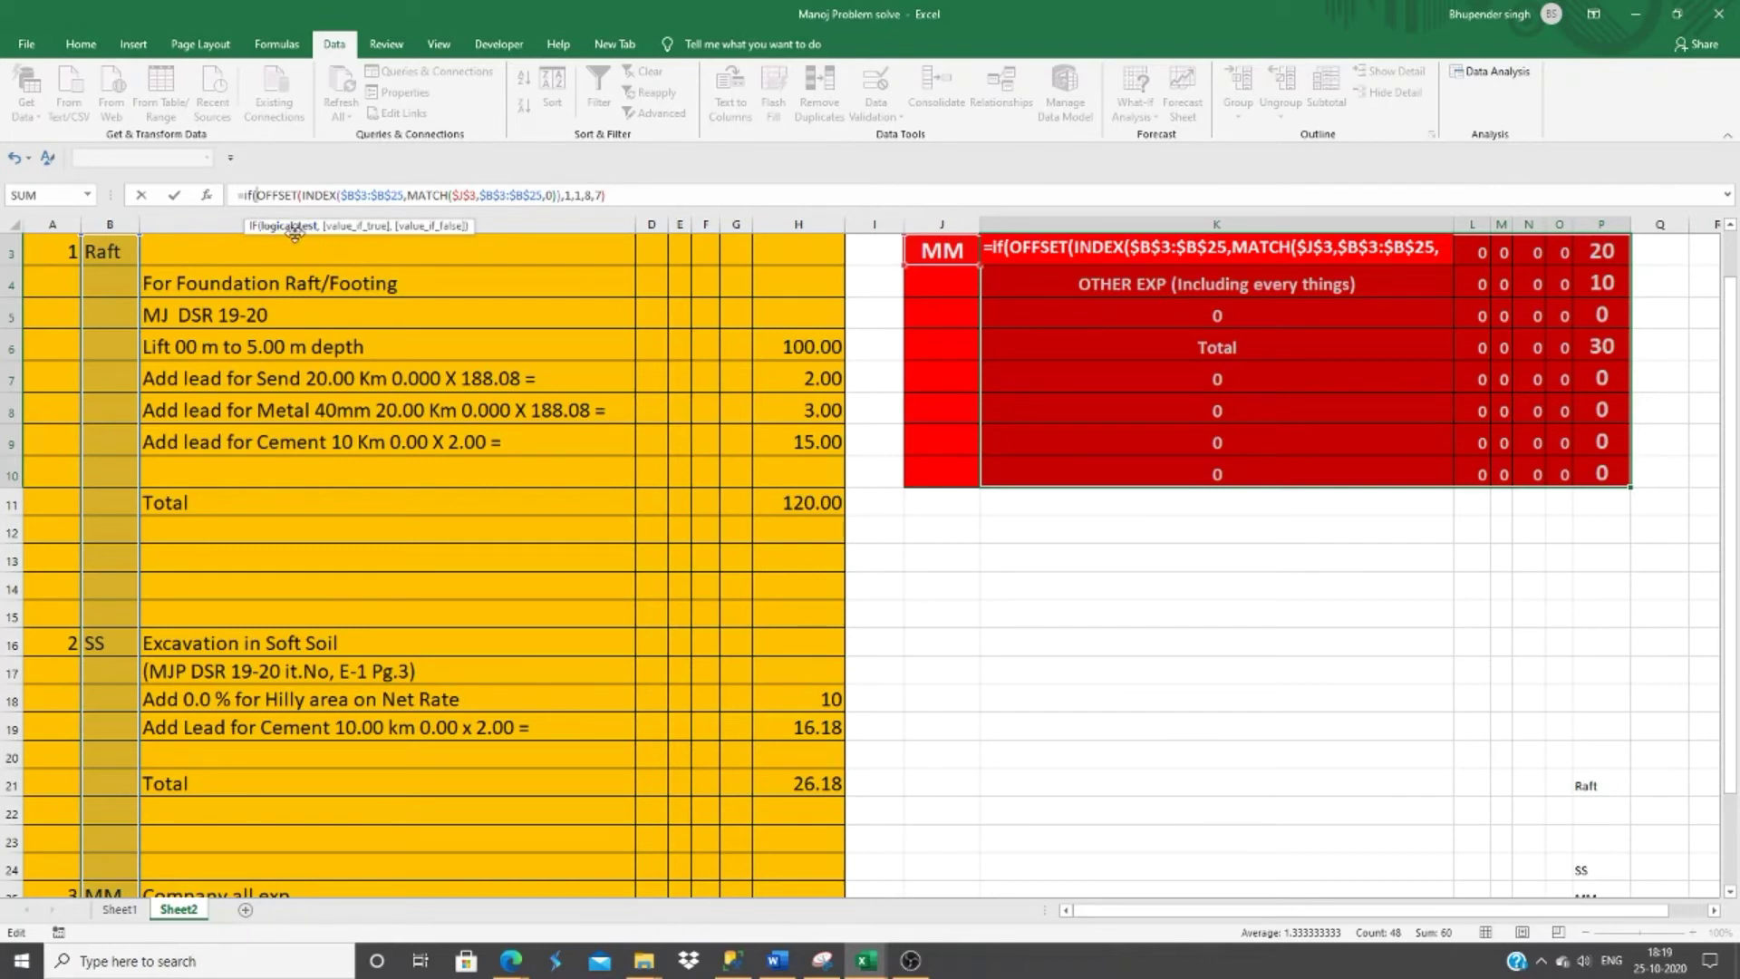
left_click(658, 193)
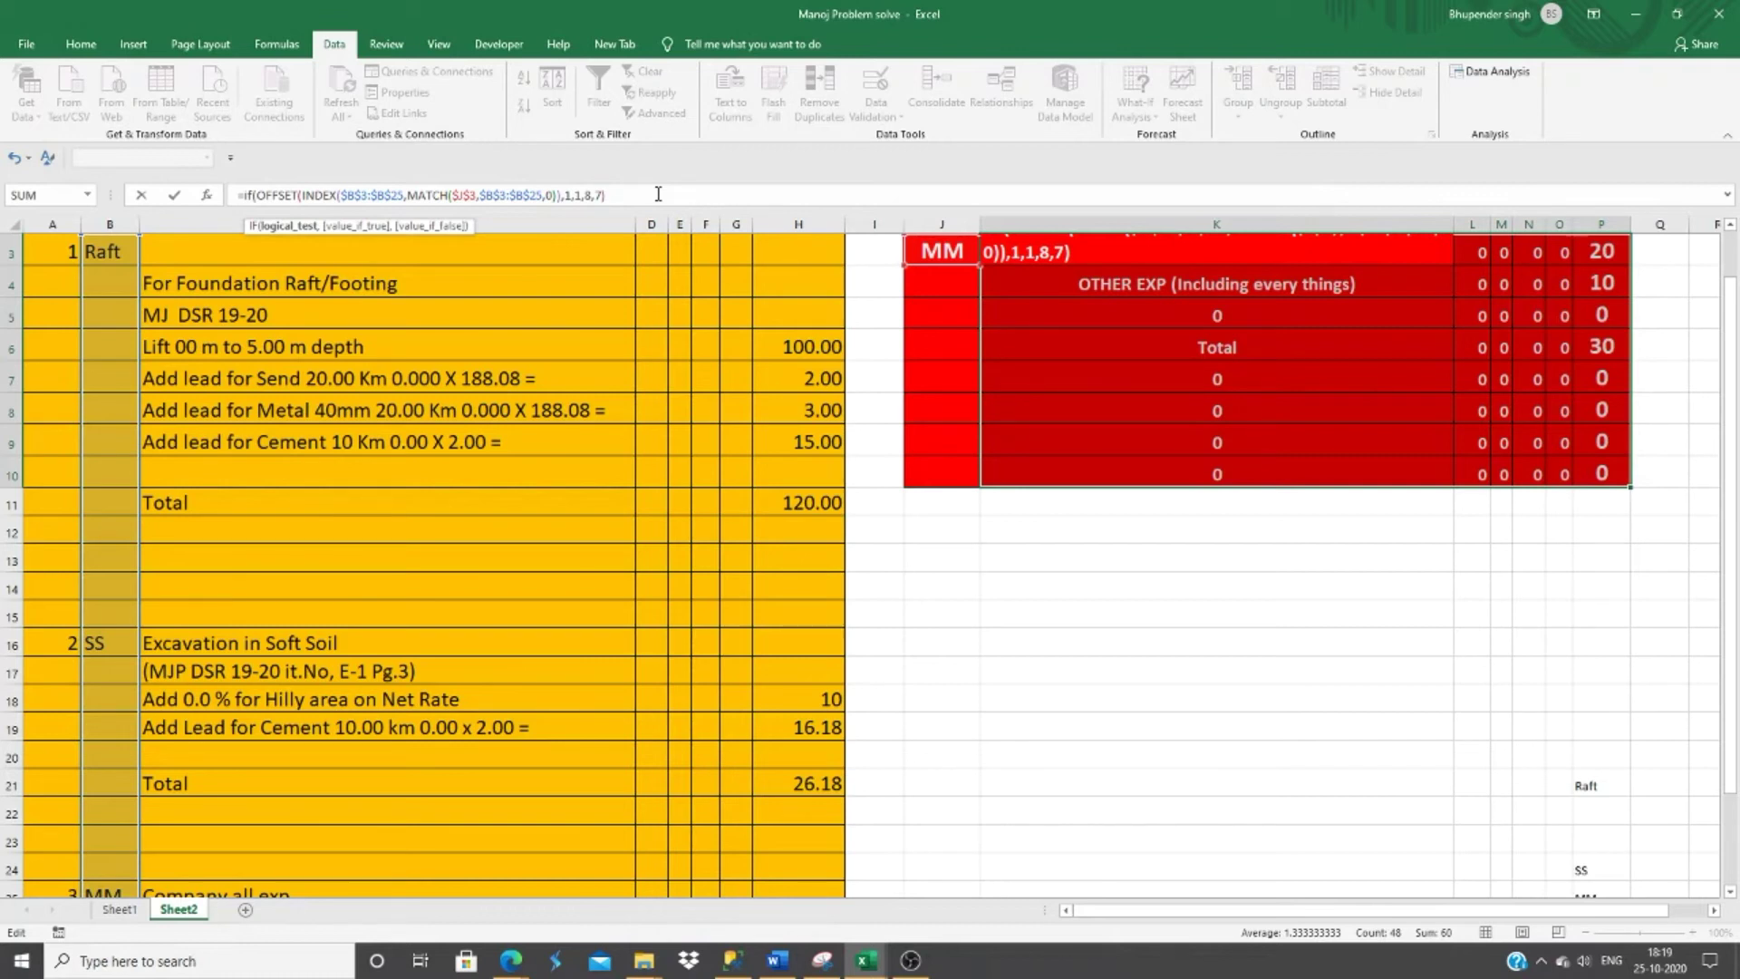
type("=0,")
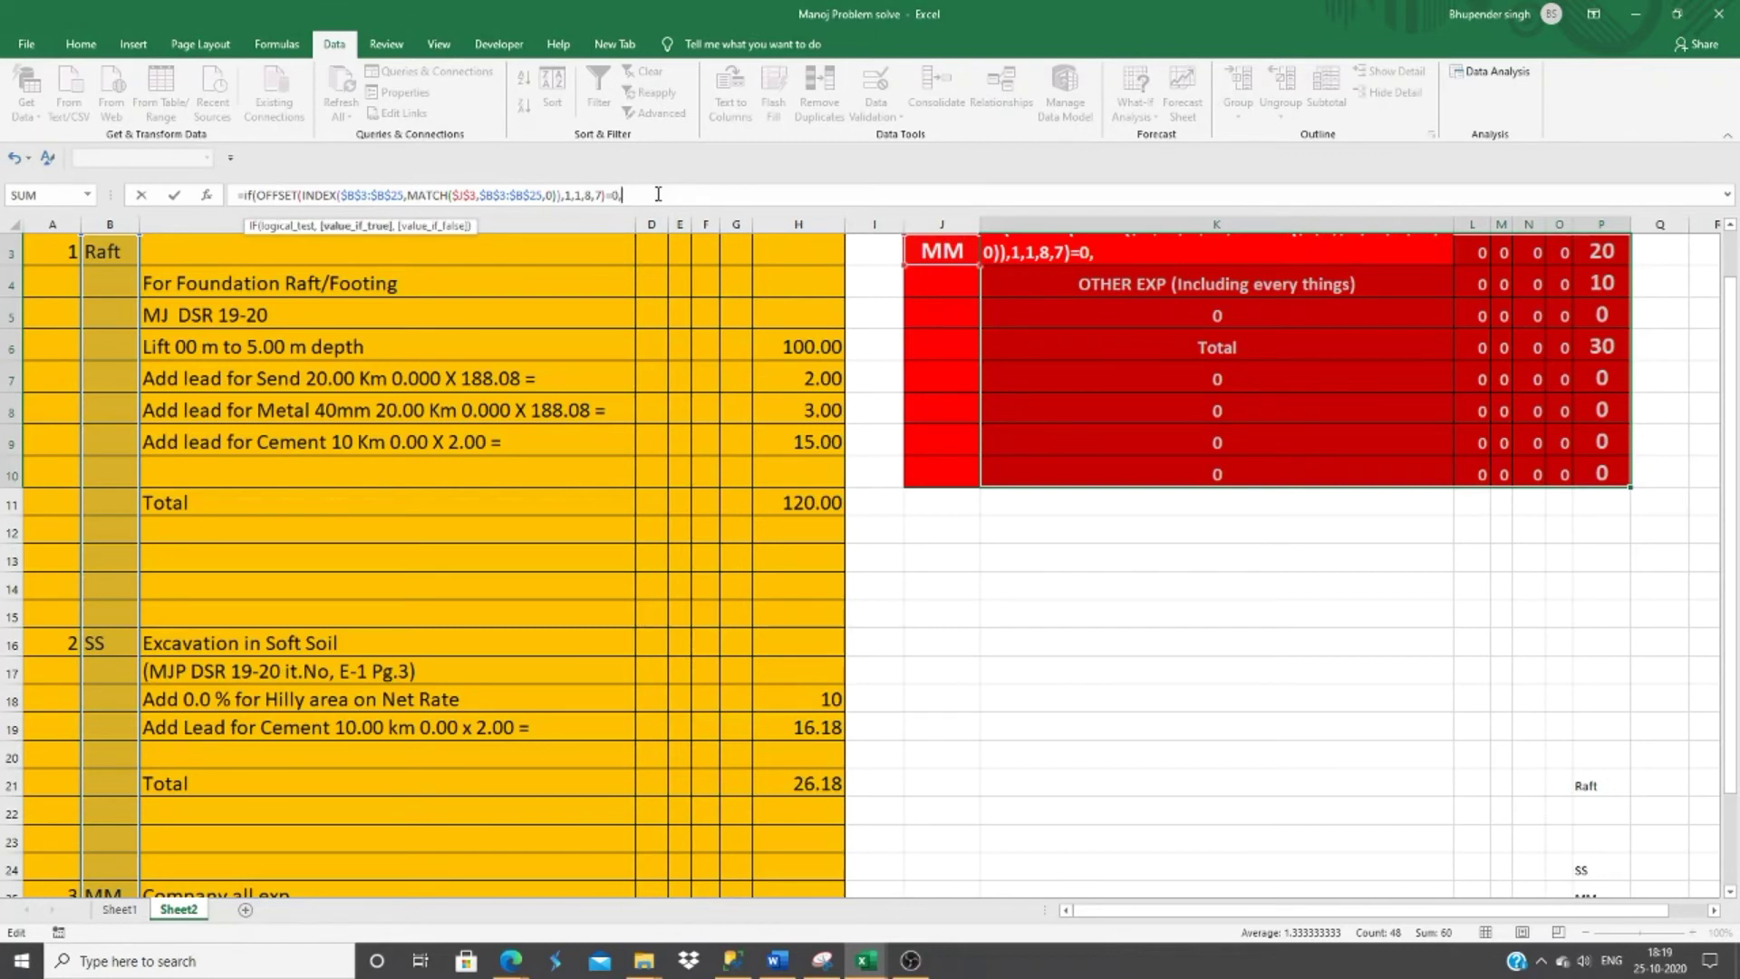
type("\"\"")
type(",")
Reuse a copy of the full OFFSET expression as the IF's false value, and re-enter the result as an array formula.
left_click_drag(604, 195, 261, 193)
key("ctrl+c")
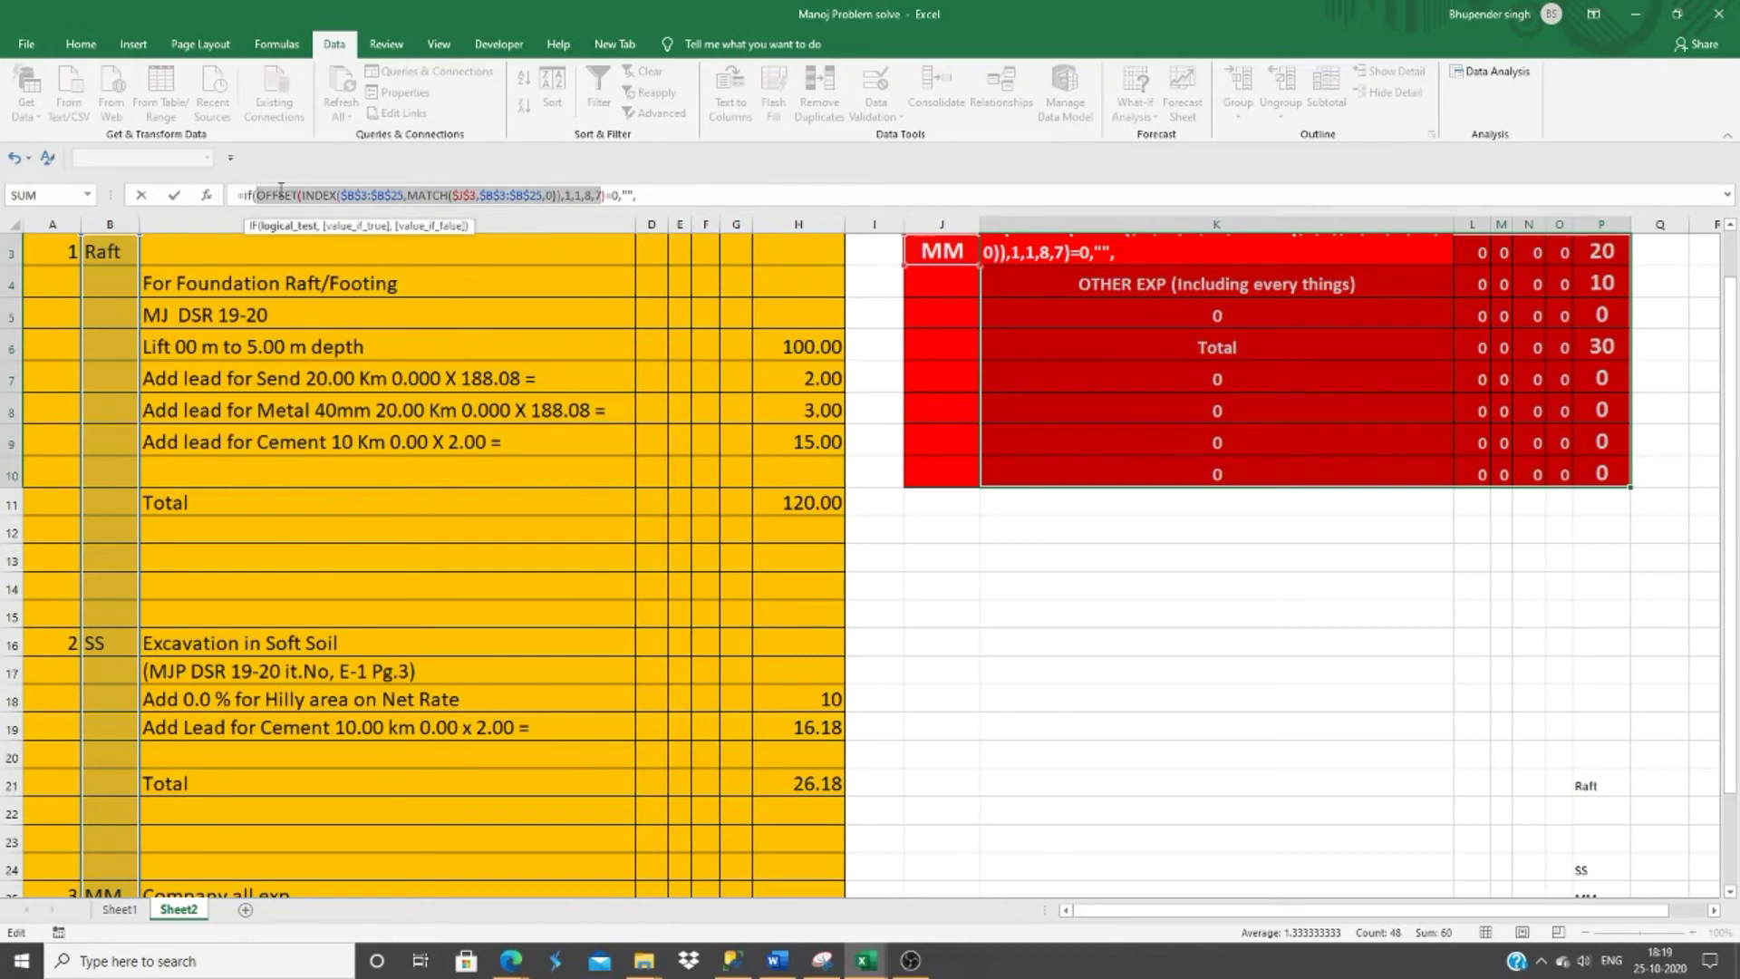
left_click(696, 187)
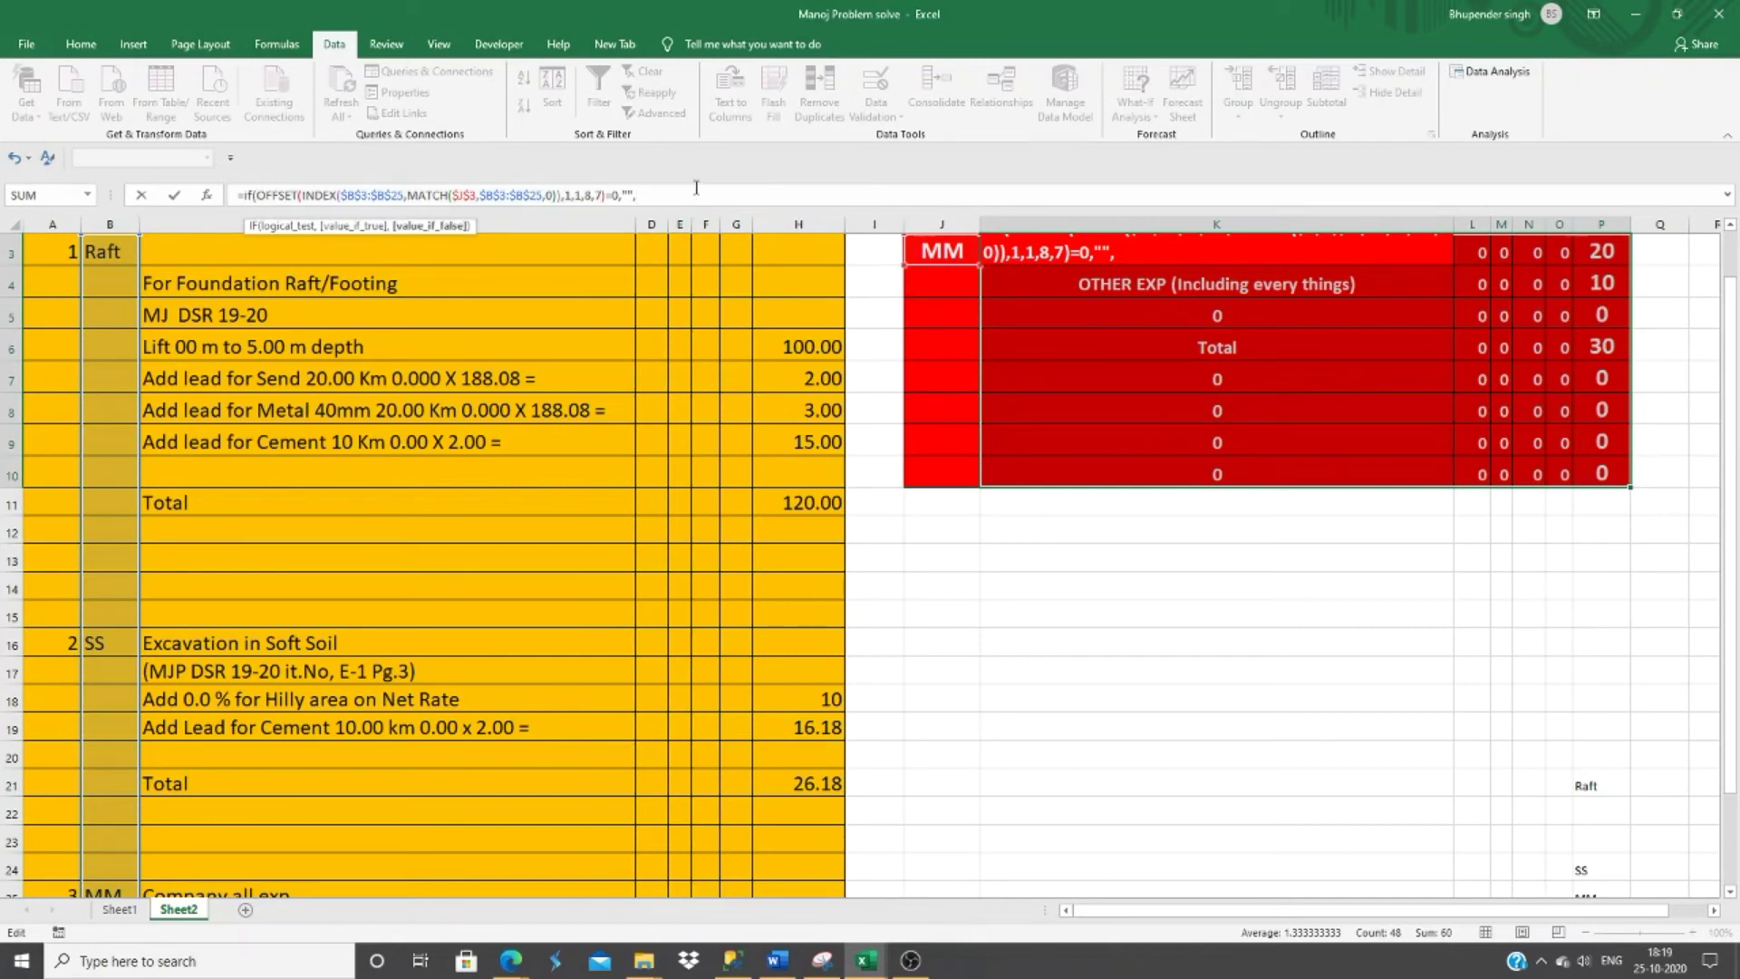
key("ctrl+v")
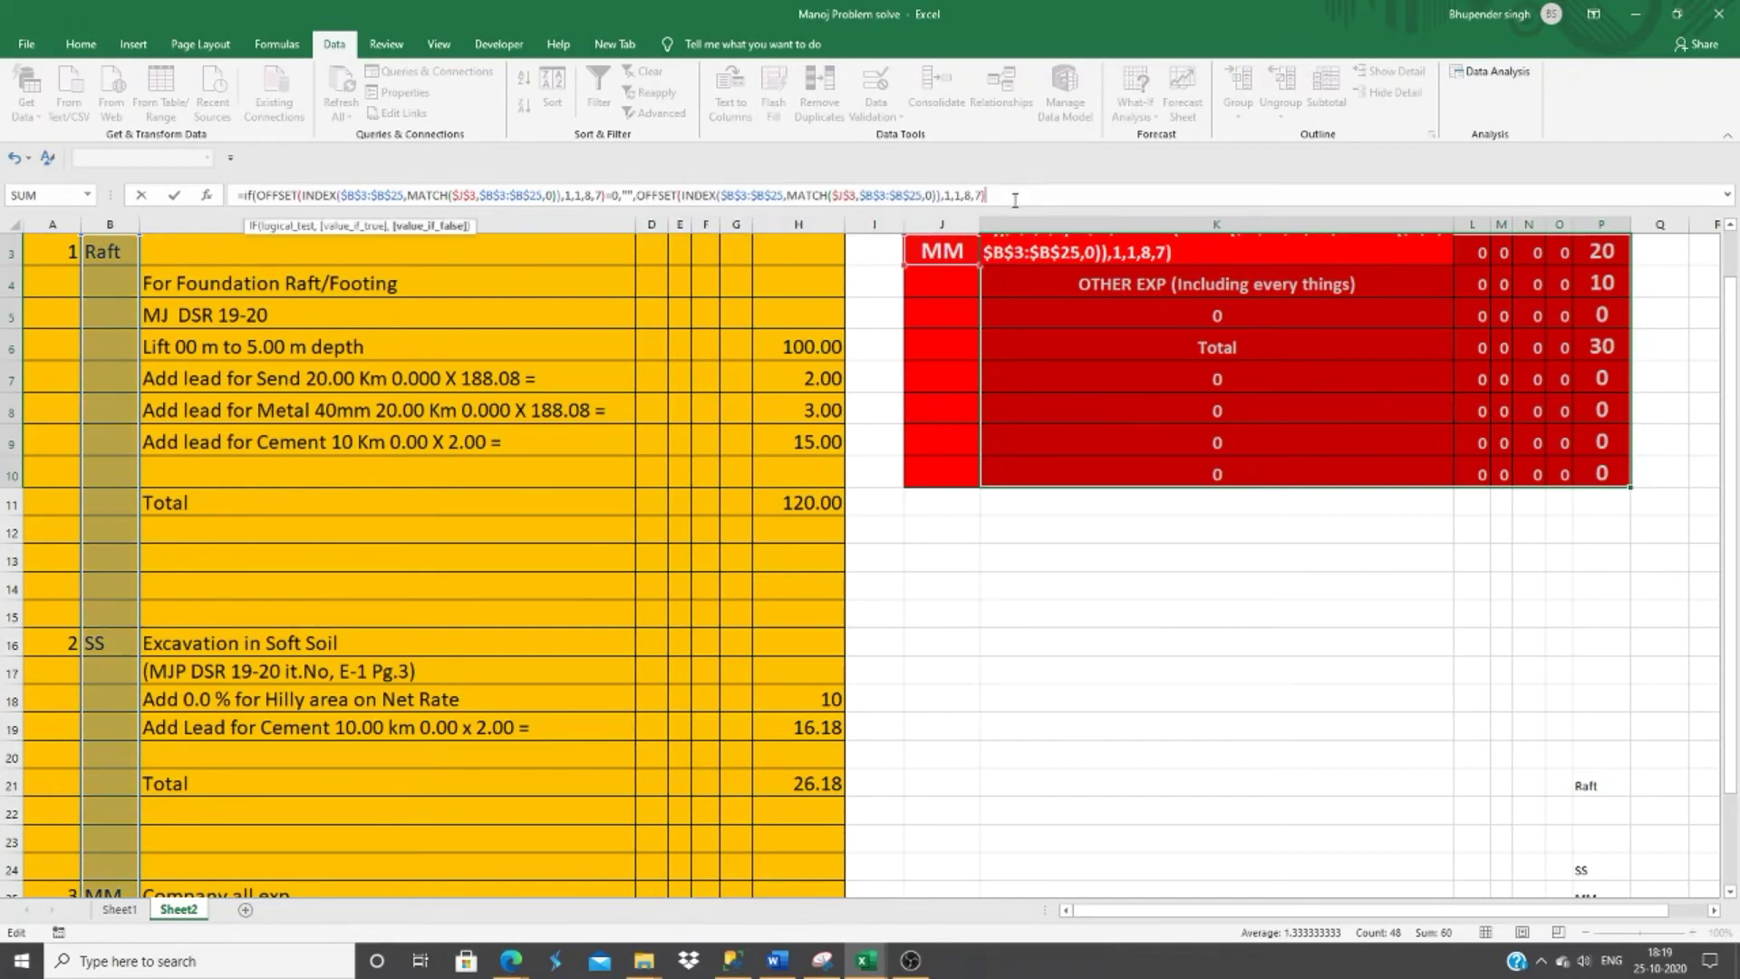
type(")")
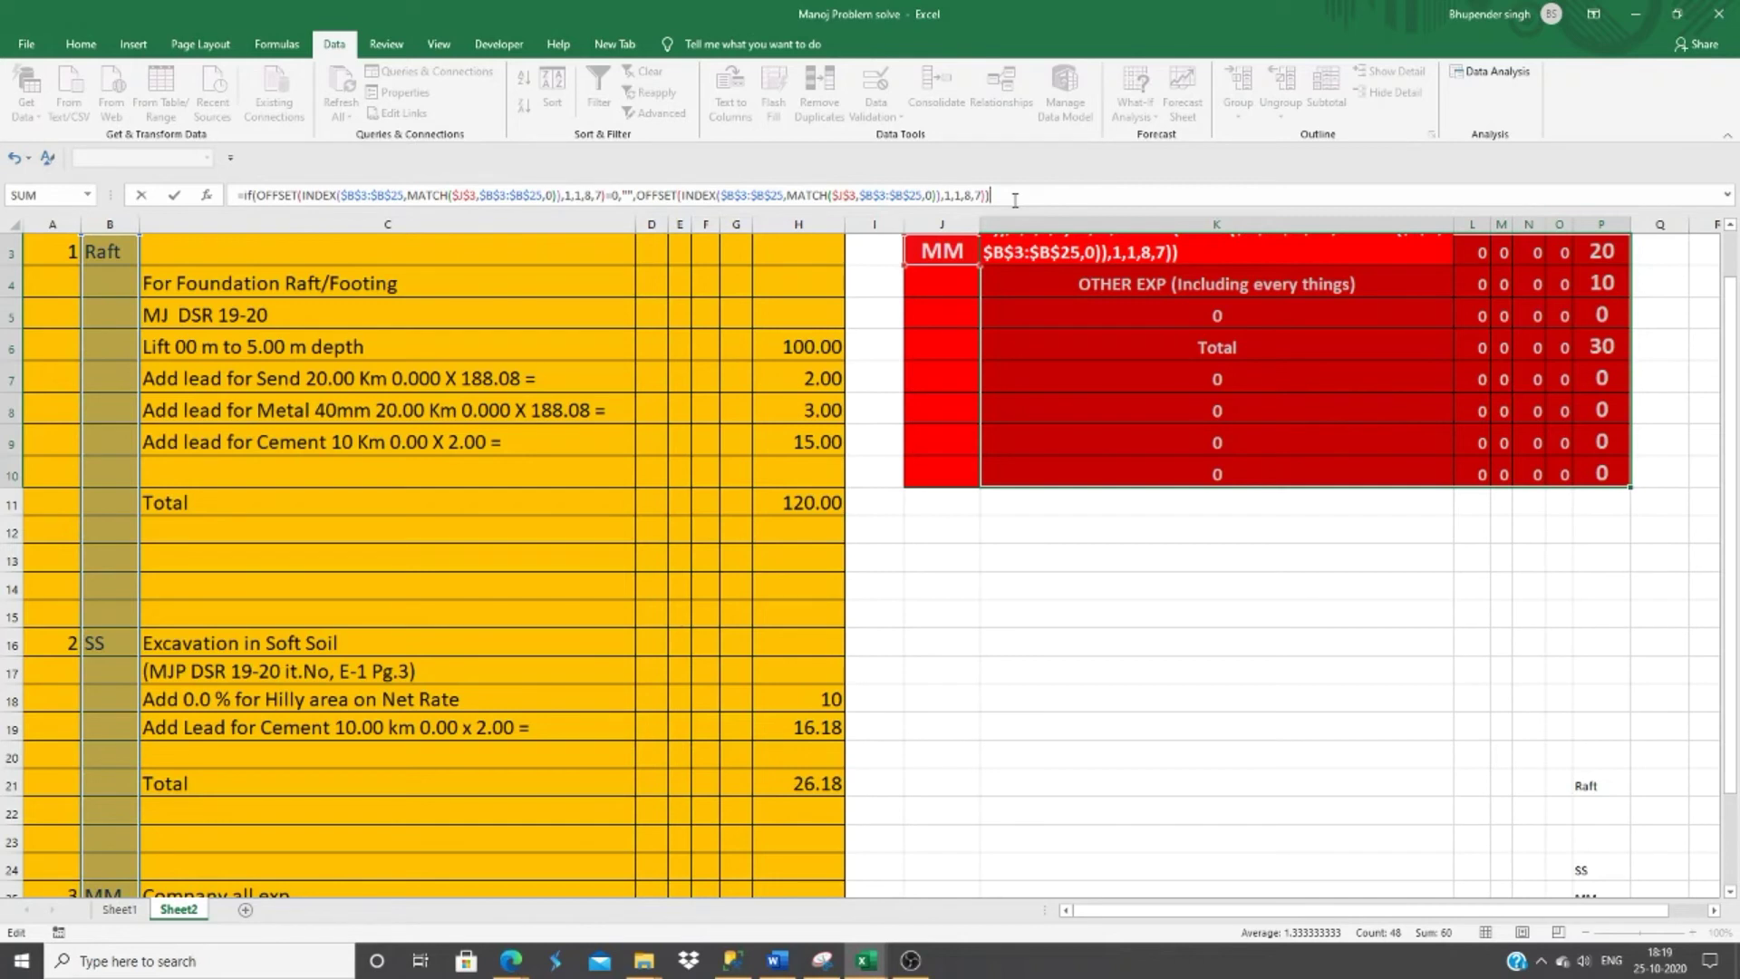
key("ctrl+shift+Return")
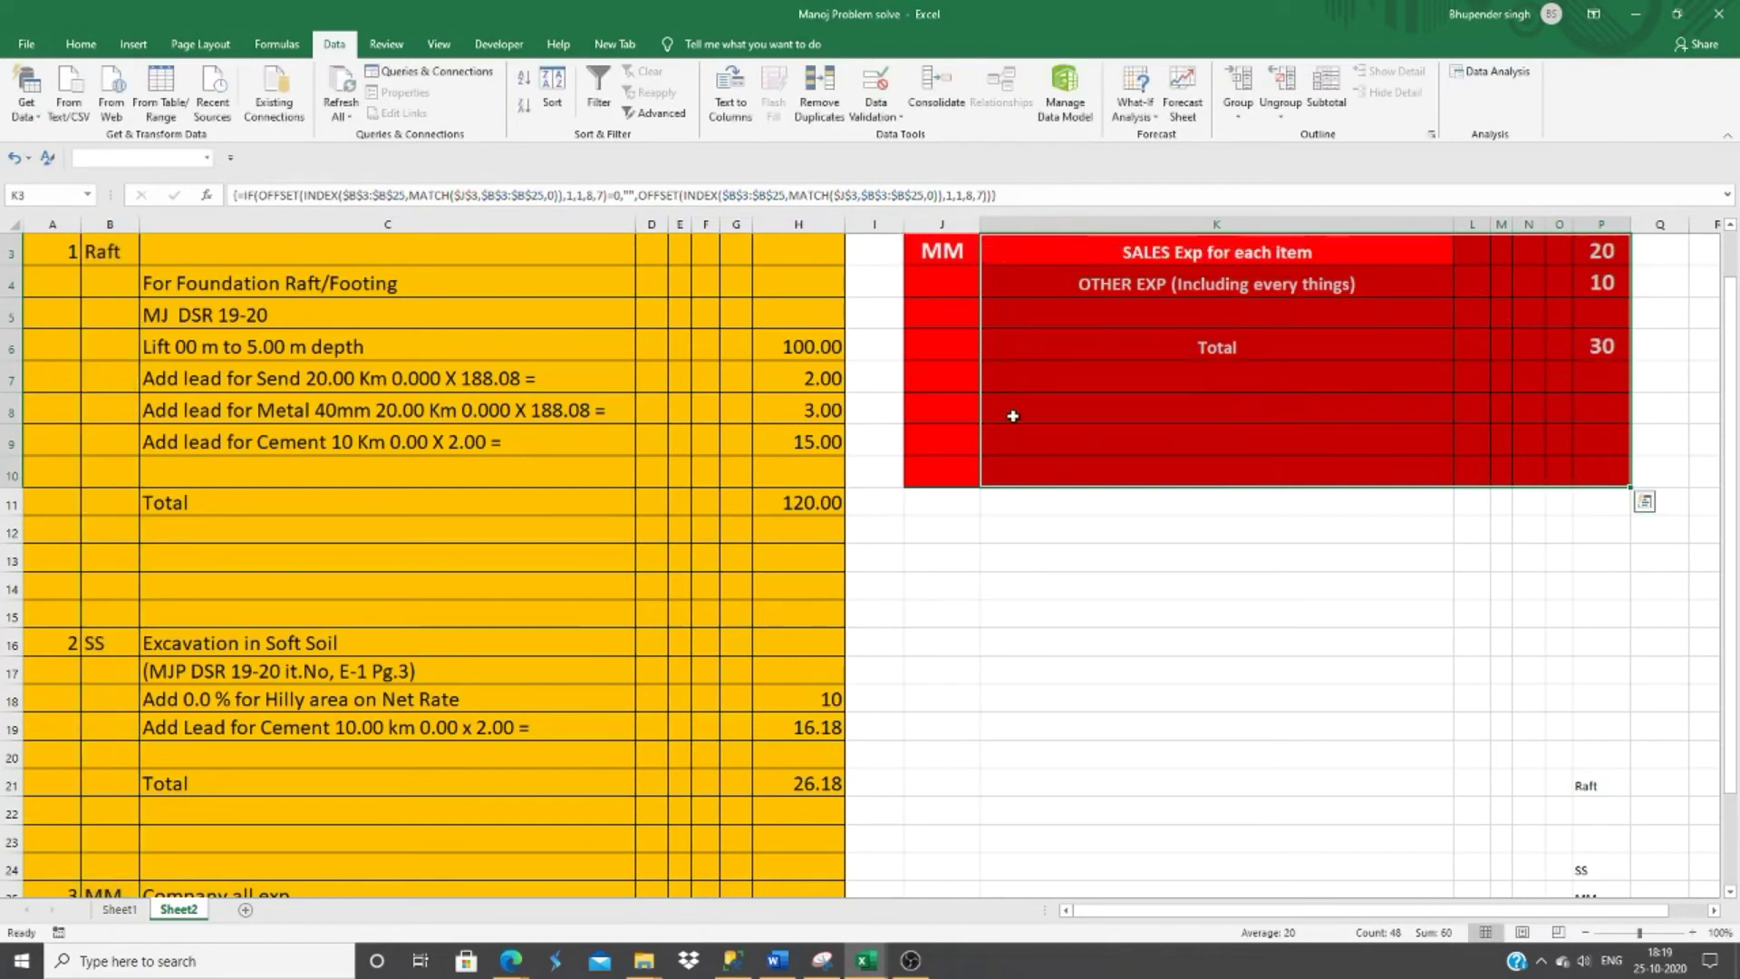
Check the revised Answer block by choosing Raft in the selection cell J3.
left_click(1081, 528)
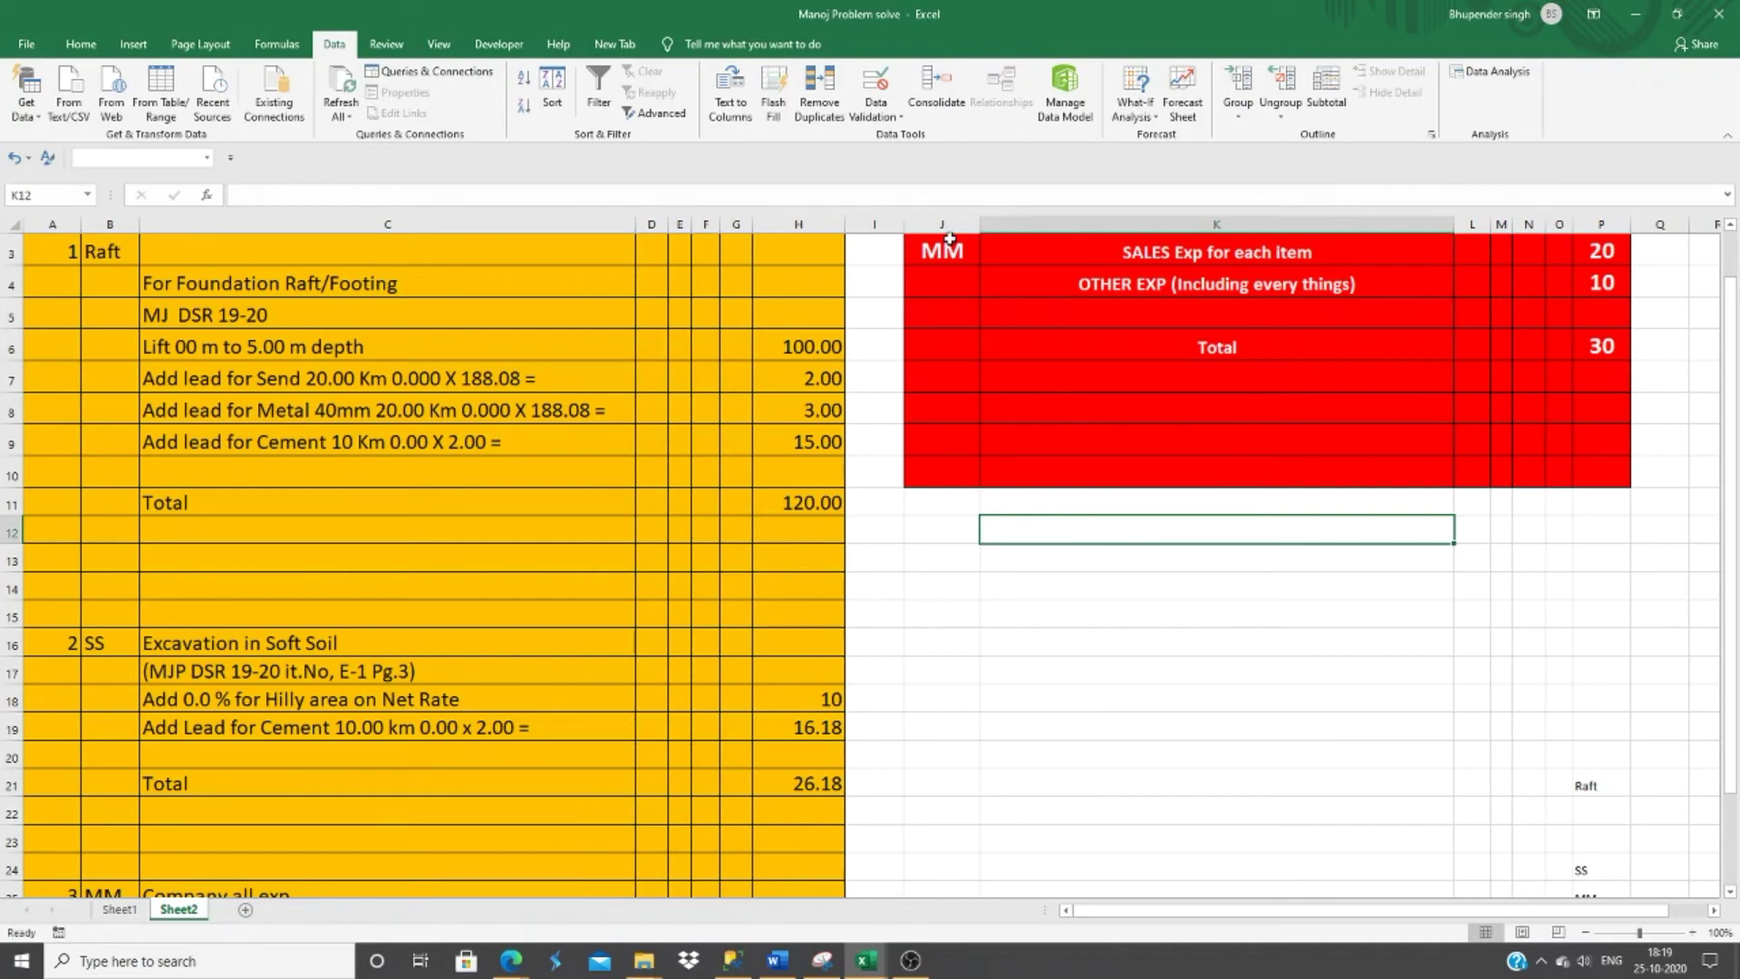
left_click(948, 239)
left_click(988, 256)
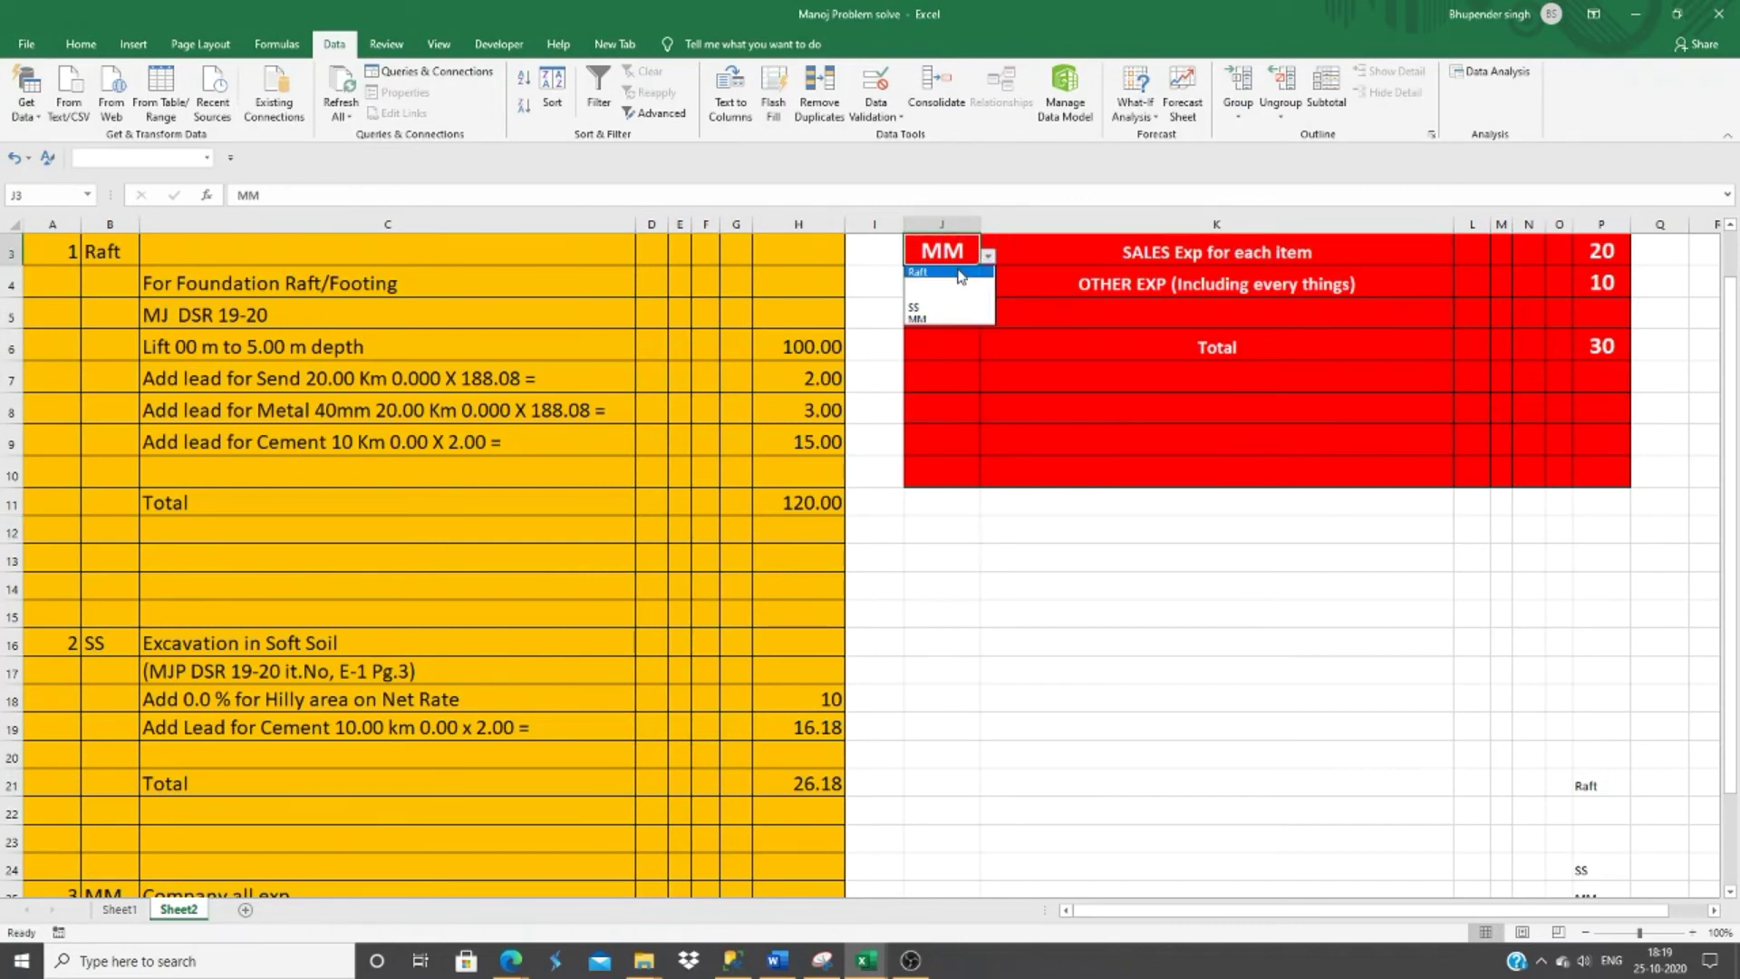
left_click(960, 275)
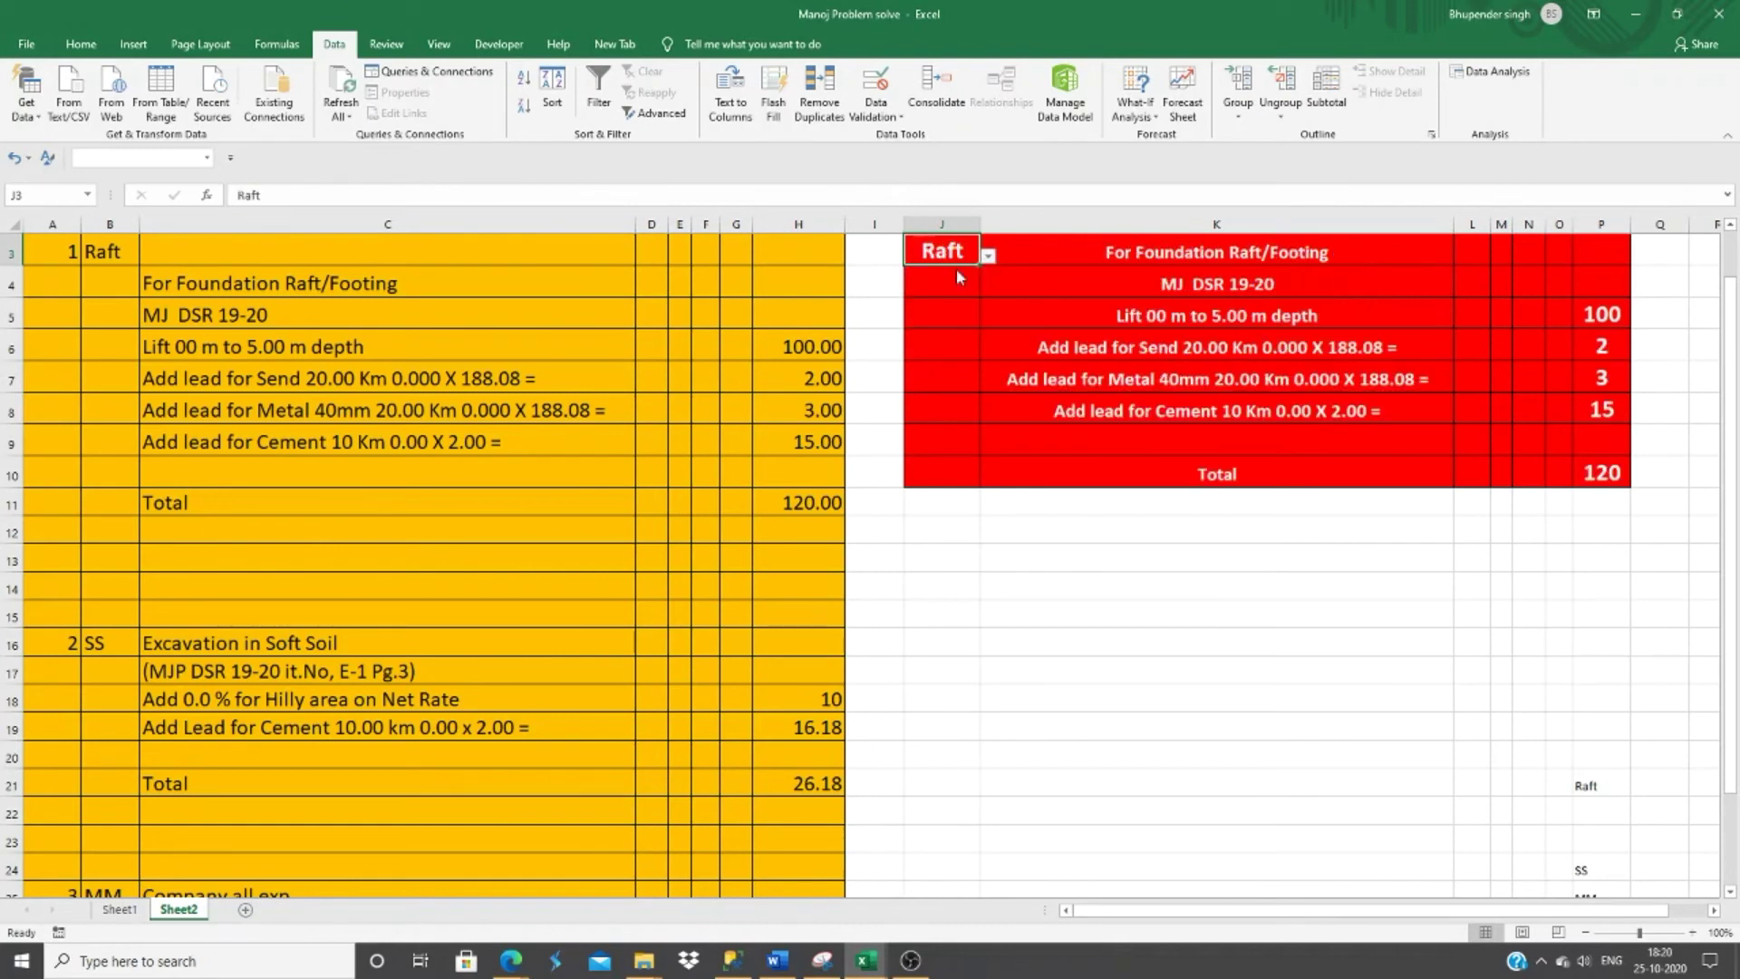
left_click(1258, 596)
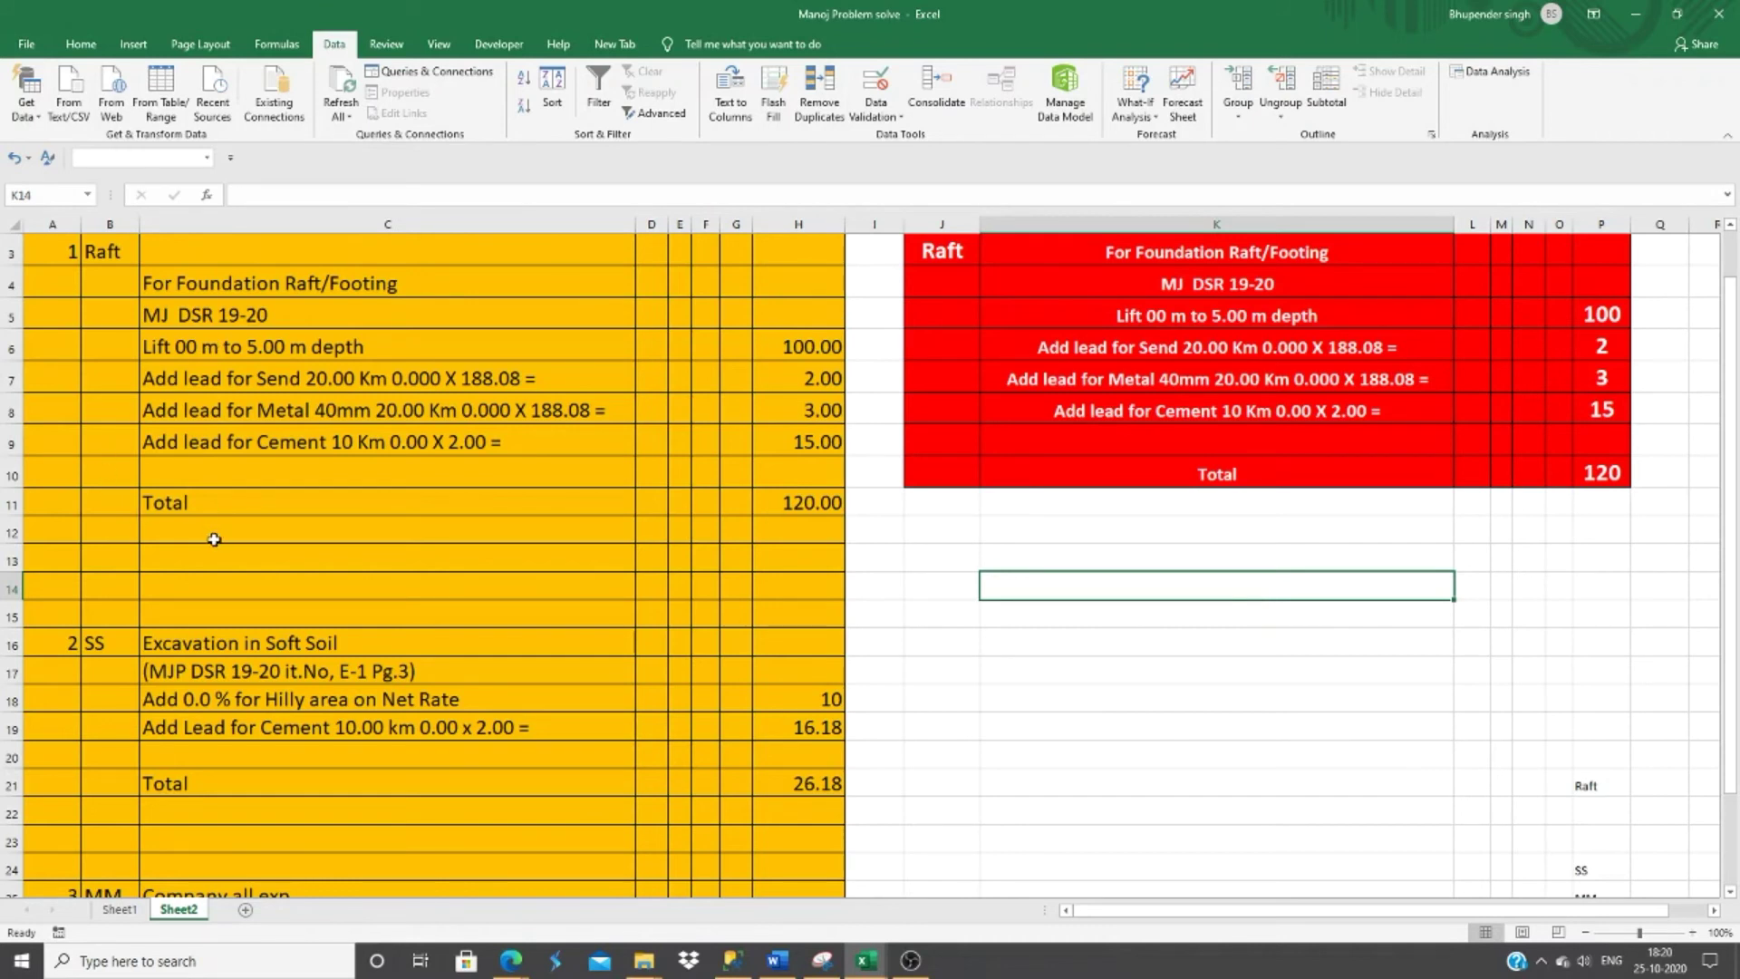
Switch the selection cell J3 to SS and then to MM to check the remaining item blocks.
left_click(949, 251)
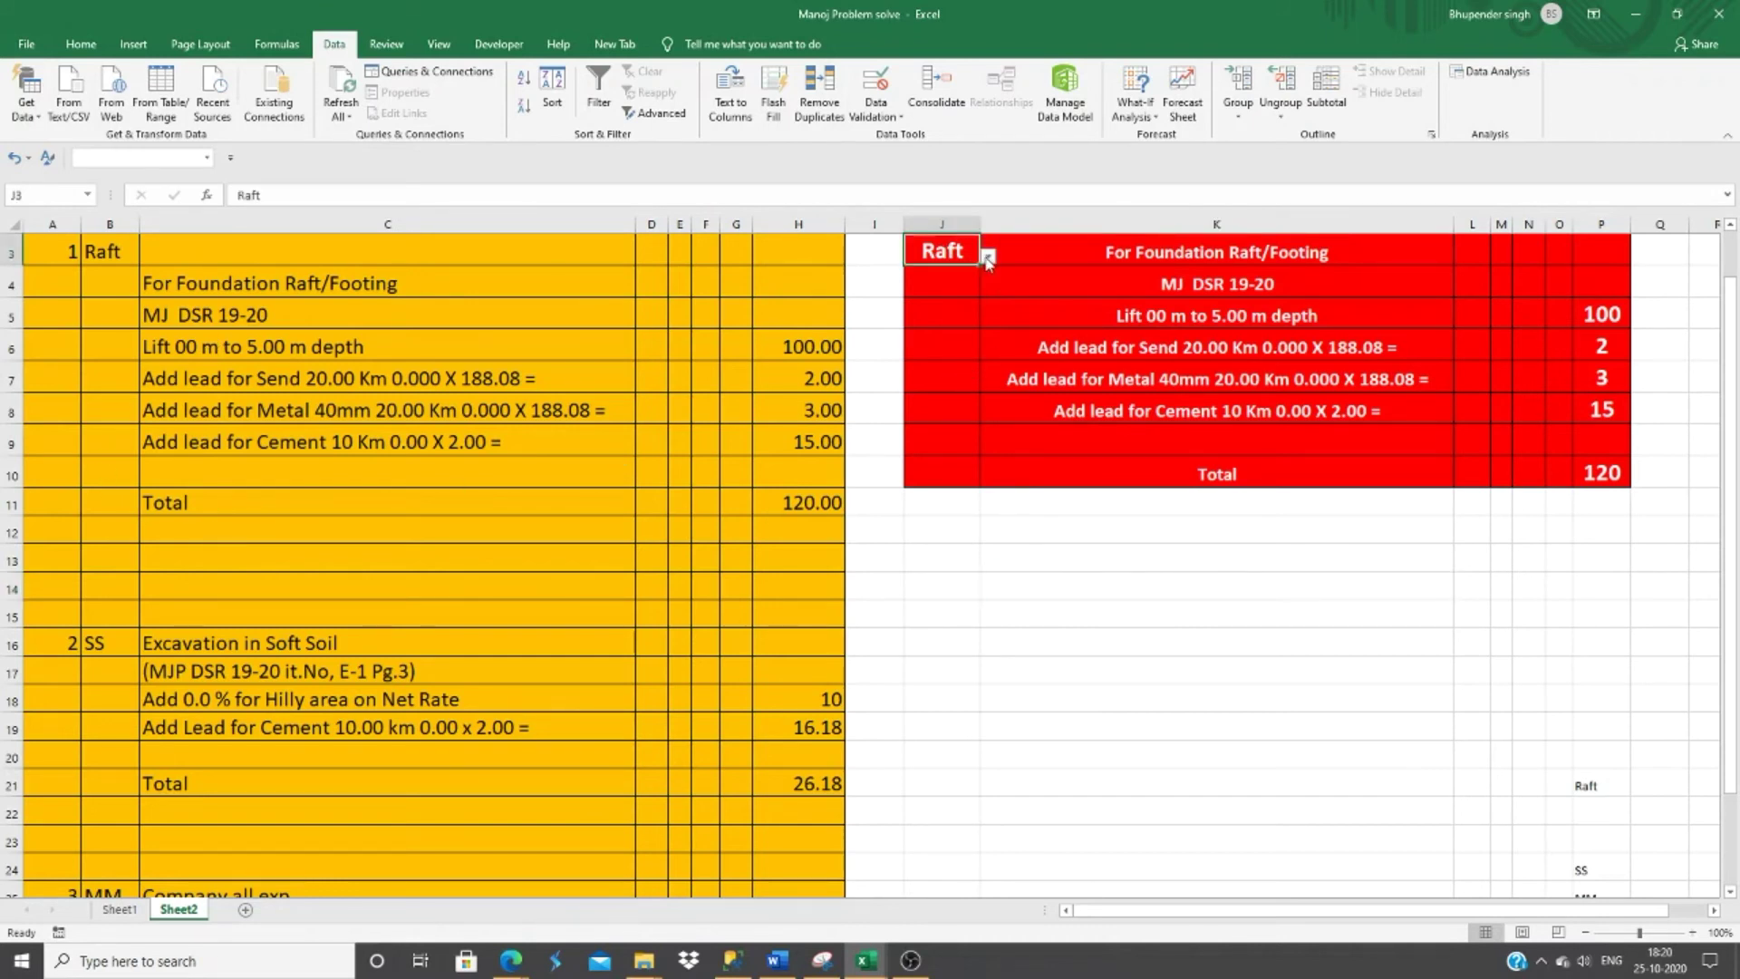
left_click(988, 258)
left_click(953, 317)
left_click(989, 257)
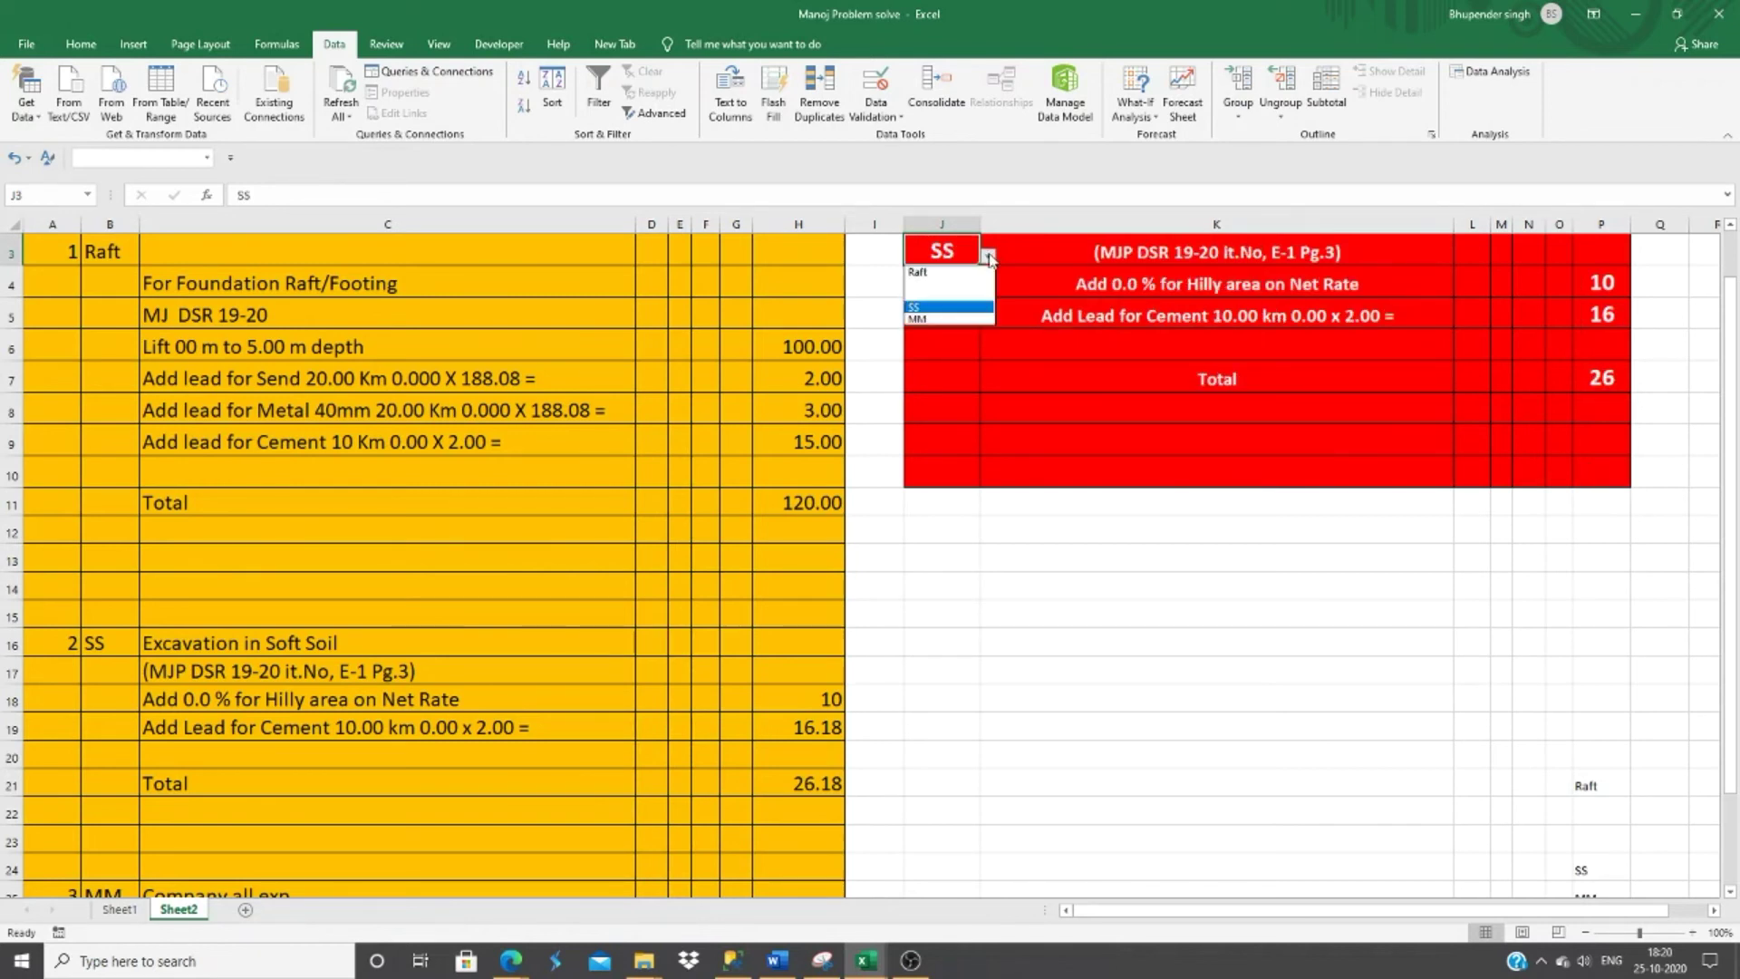
left_click(943, 319)
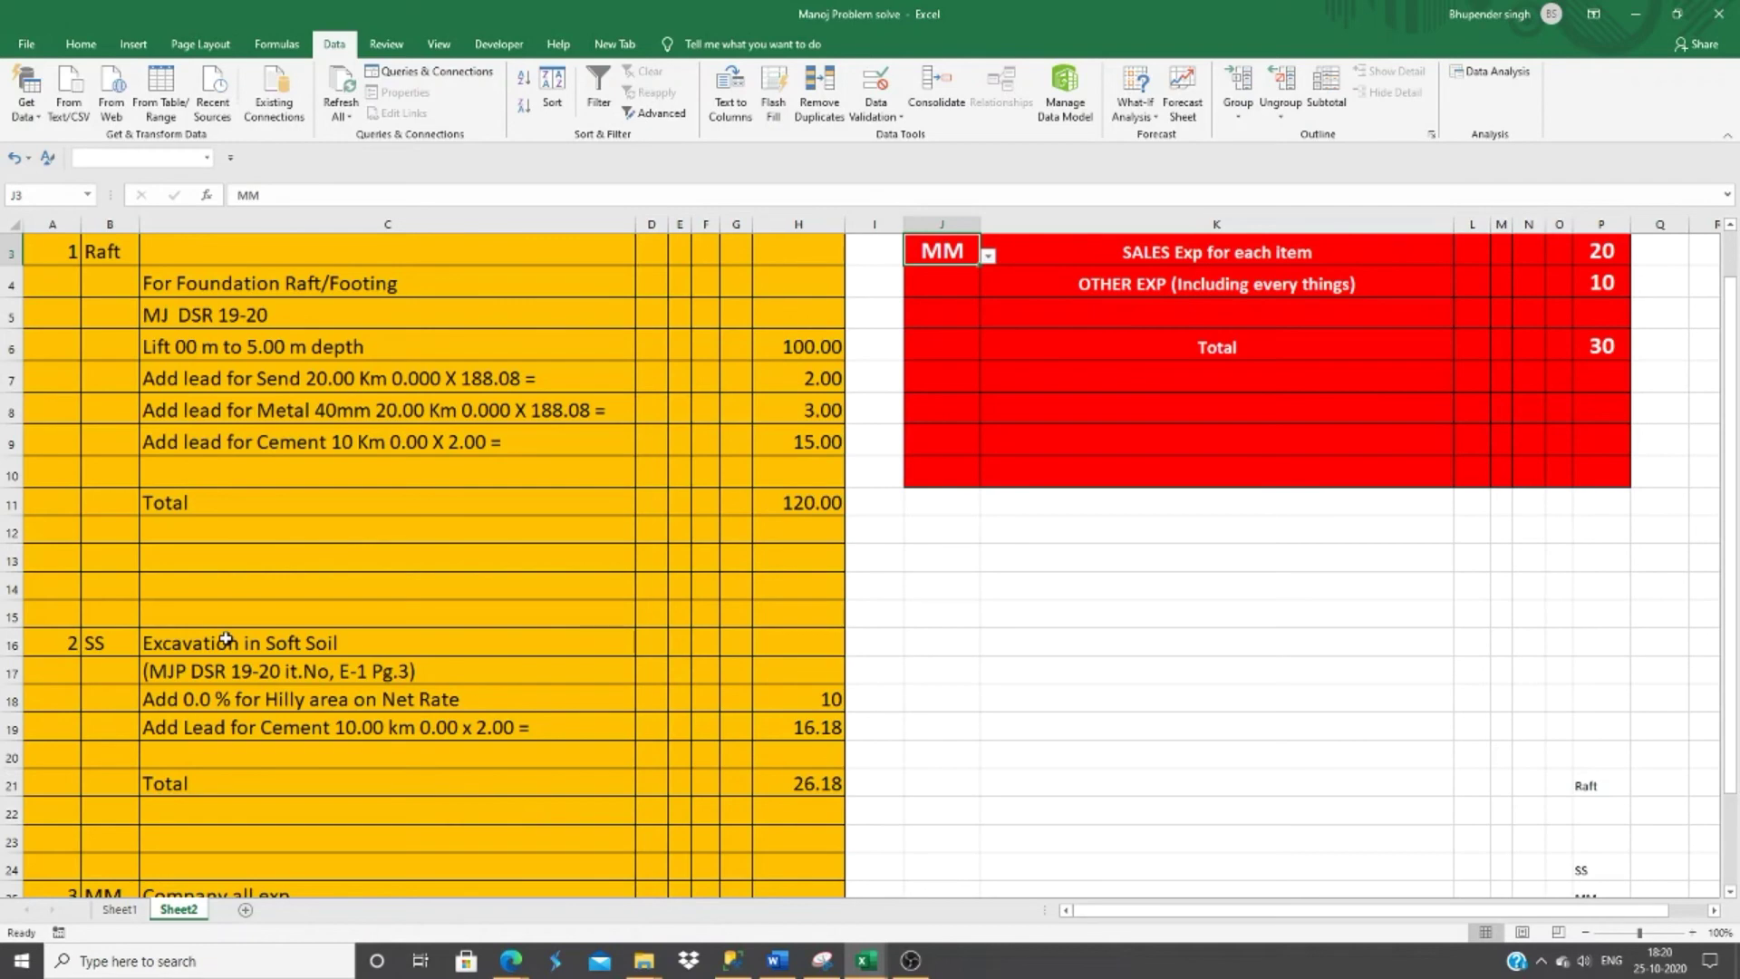
Compare the SS rows C16:C21 and the MM rows C25:C29 of the source list with the Answer block.
left_click_drag(225, 640, 201, 775)
scroll(201, 725, "down", 1)
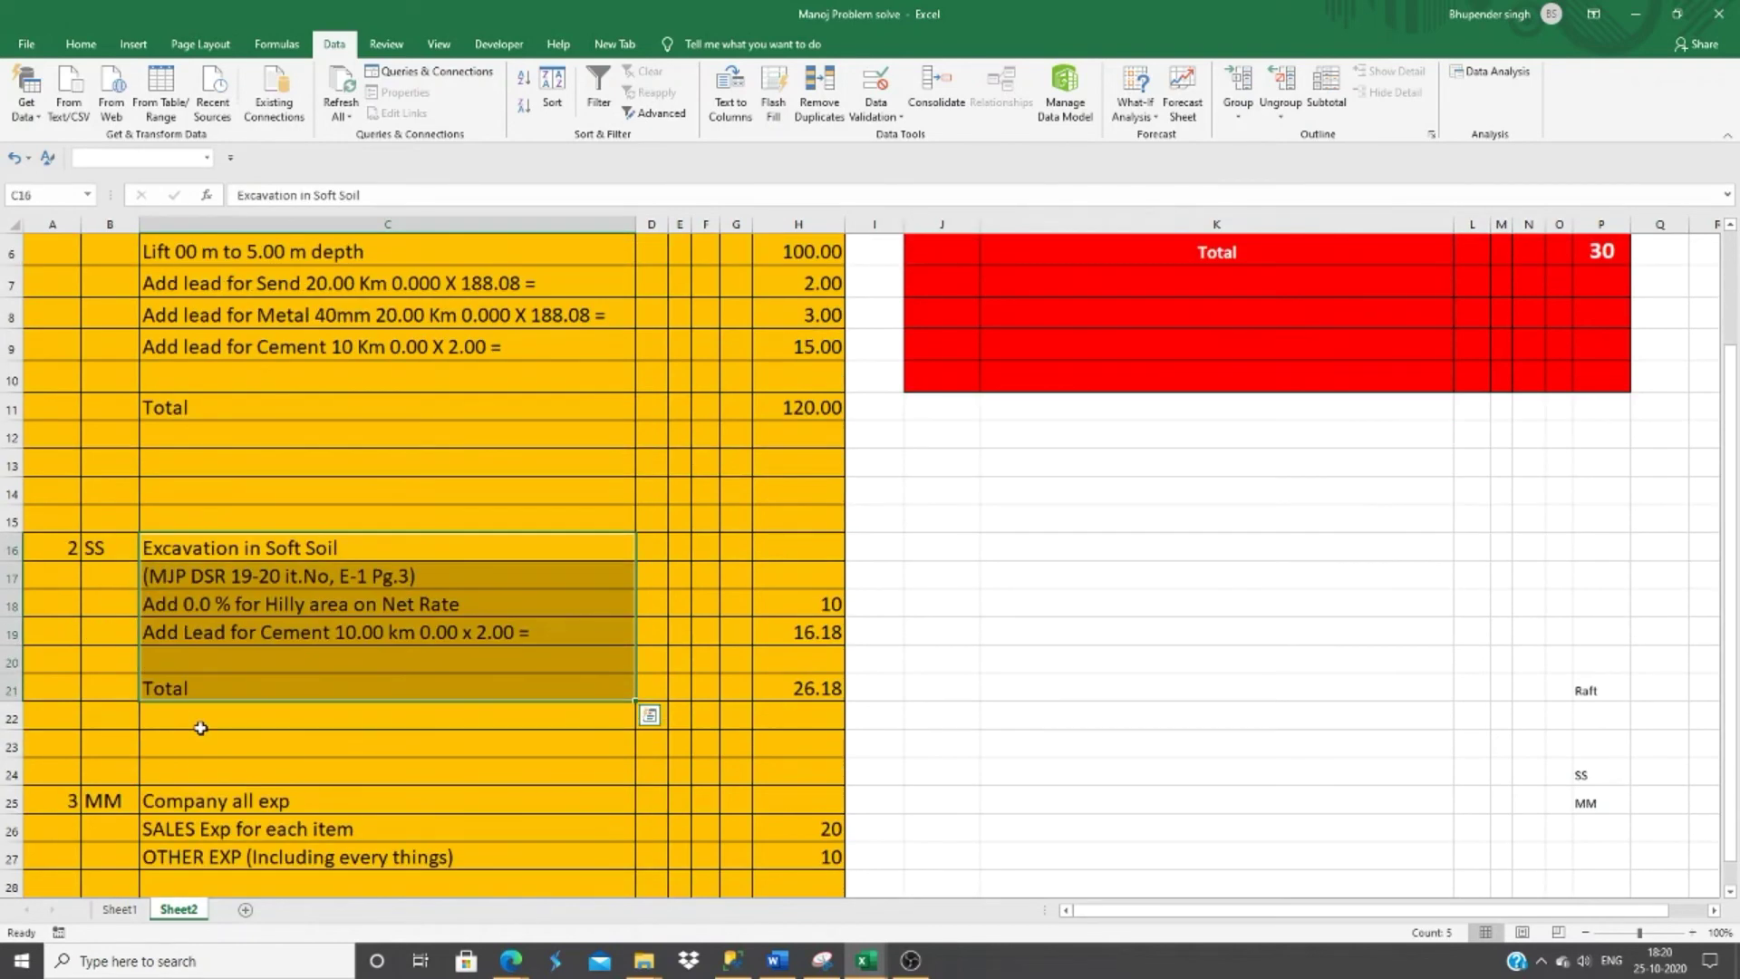
scroll(201, 728, "down", 2)
left_click_drag(198, 612, 180, 729)
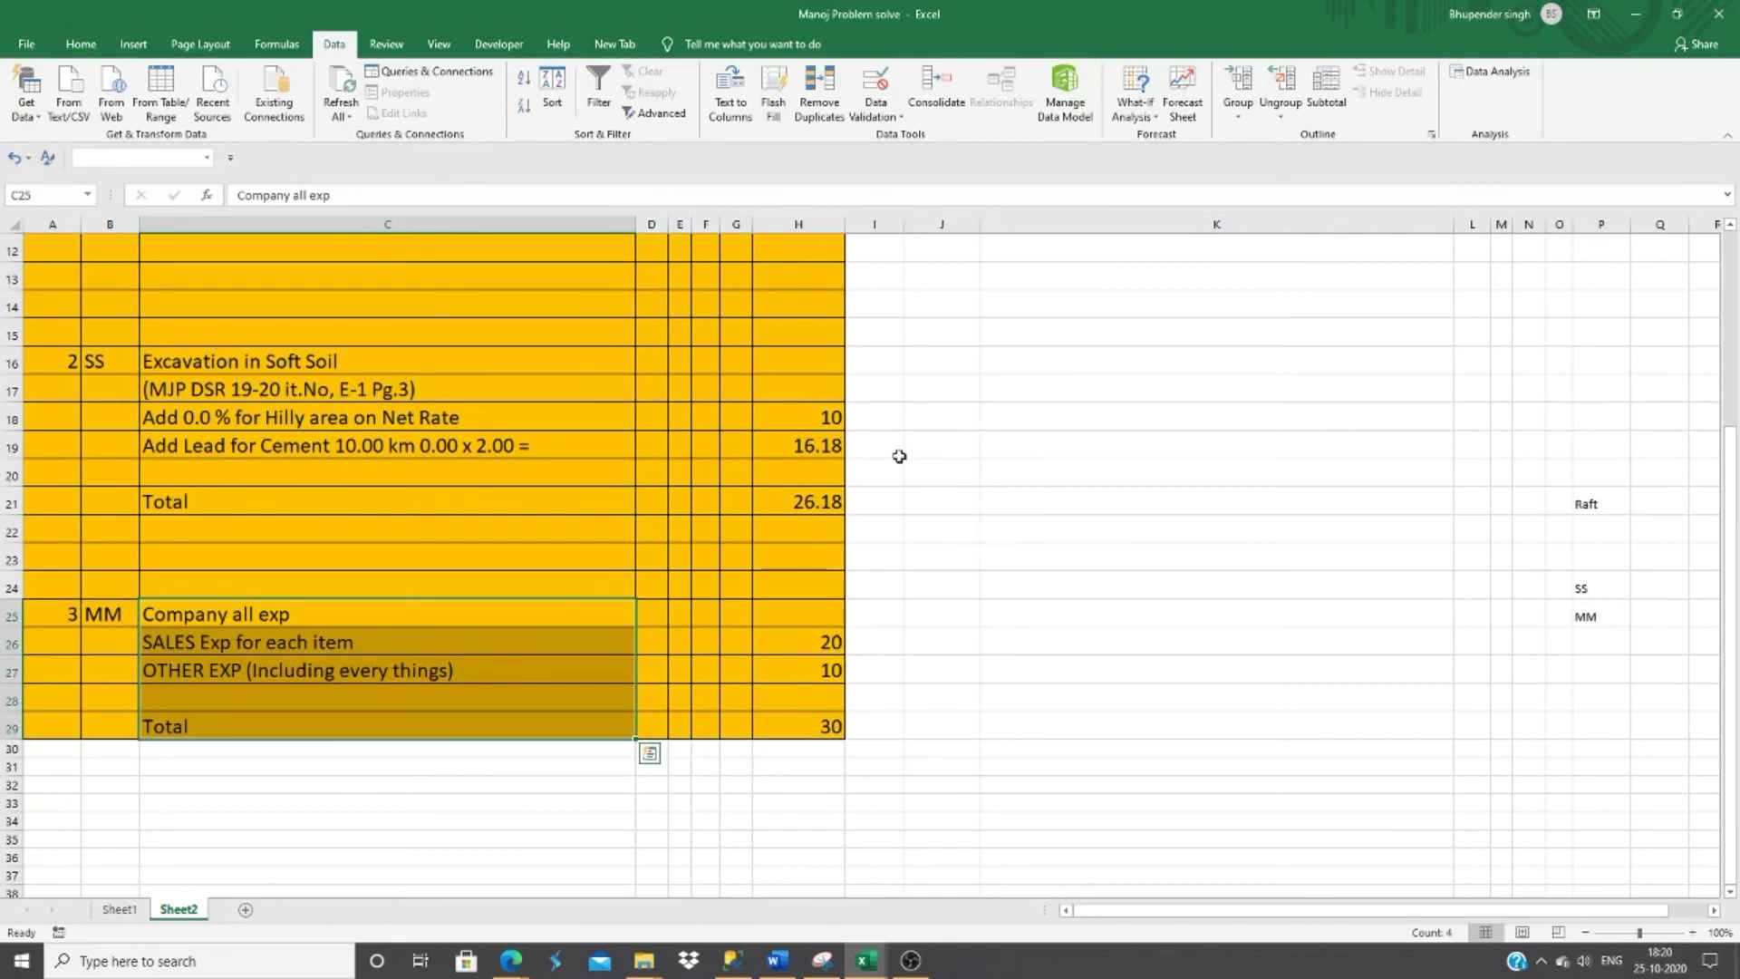
left_click(1336, 483)
scroll(1336, 489, "up", 1)
scroll(1336, 490, "up", 2)
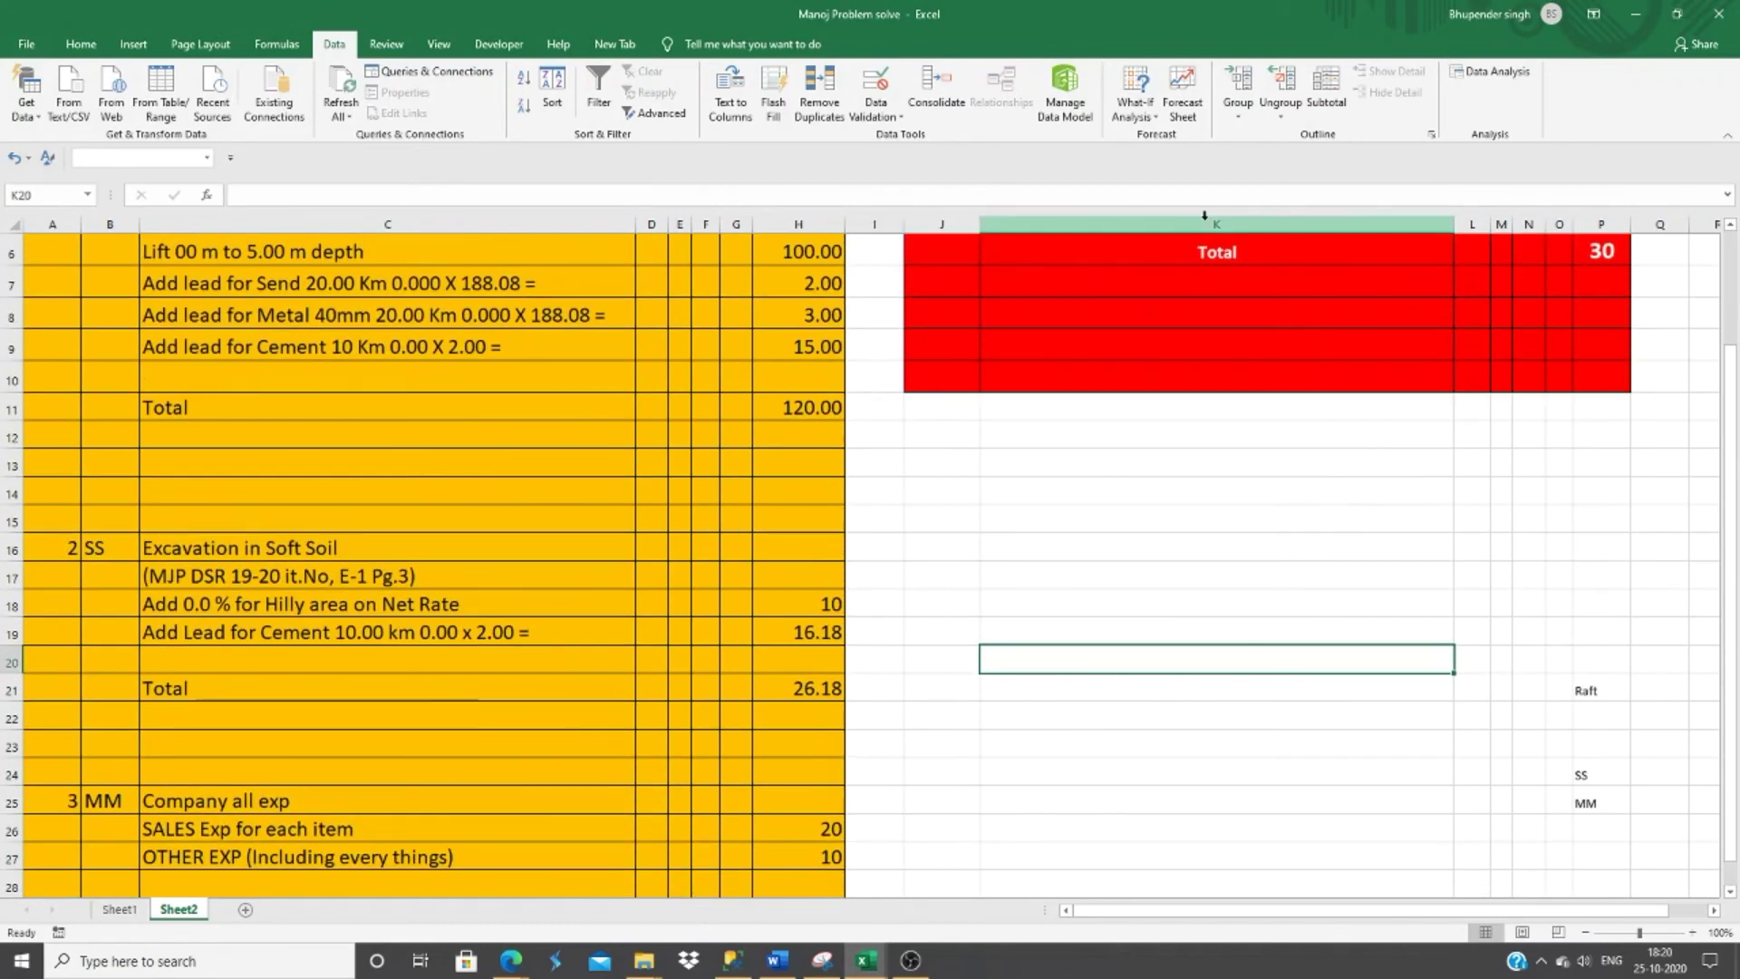
scroll(1203, 318, "up", 2)
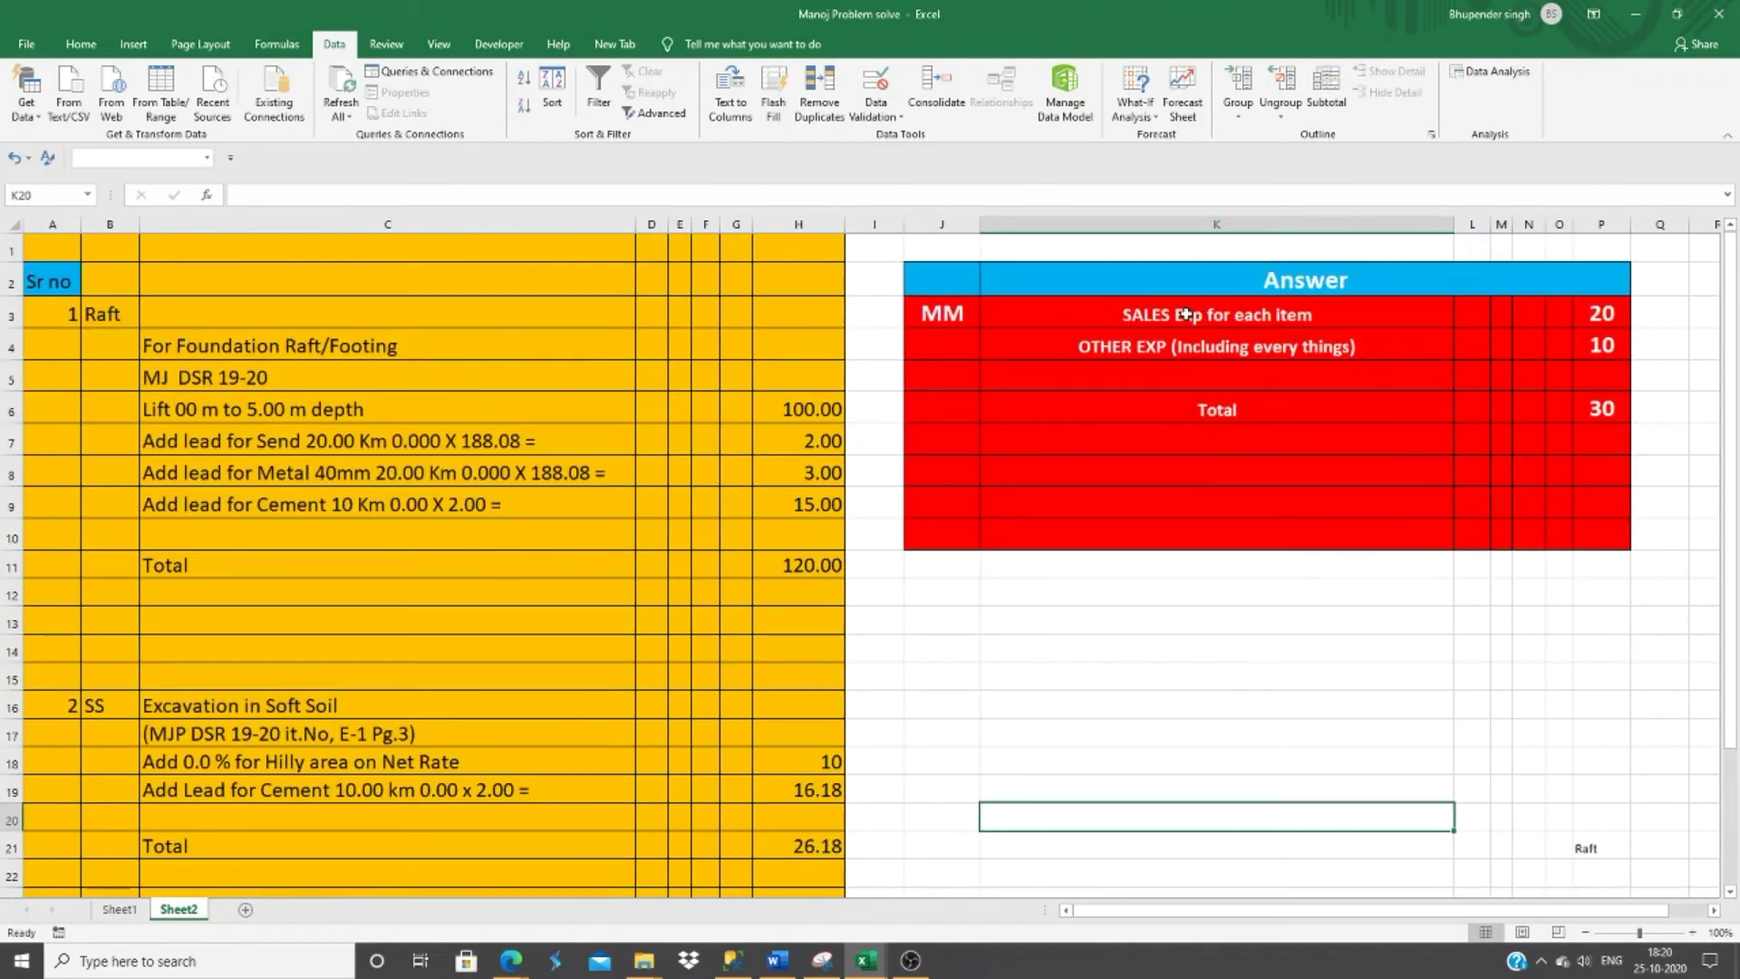
scroll(1184, 622, "down", 3)
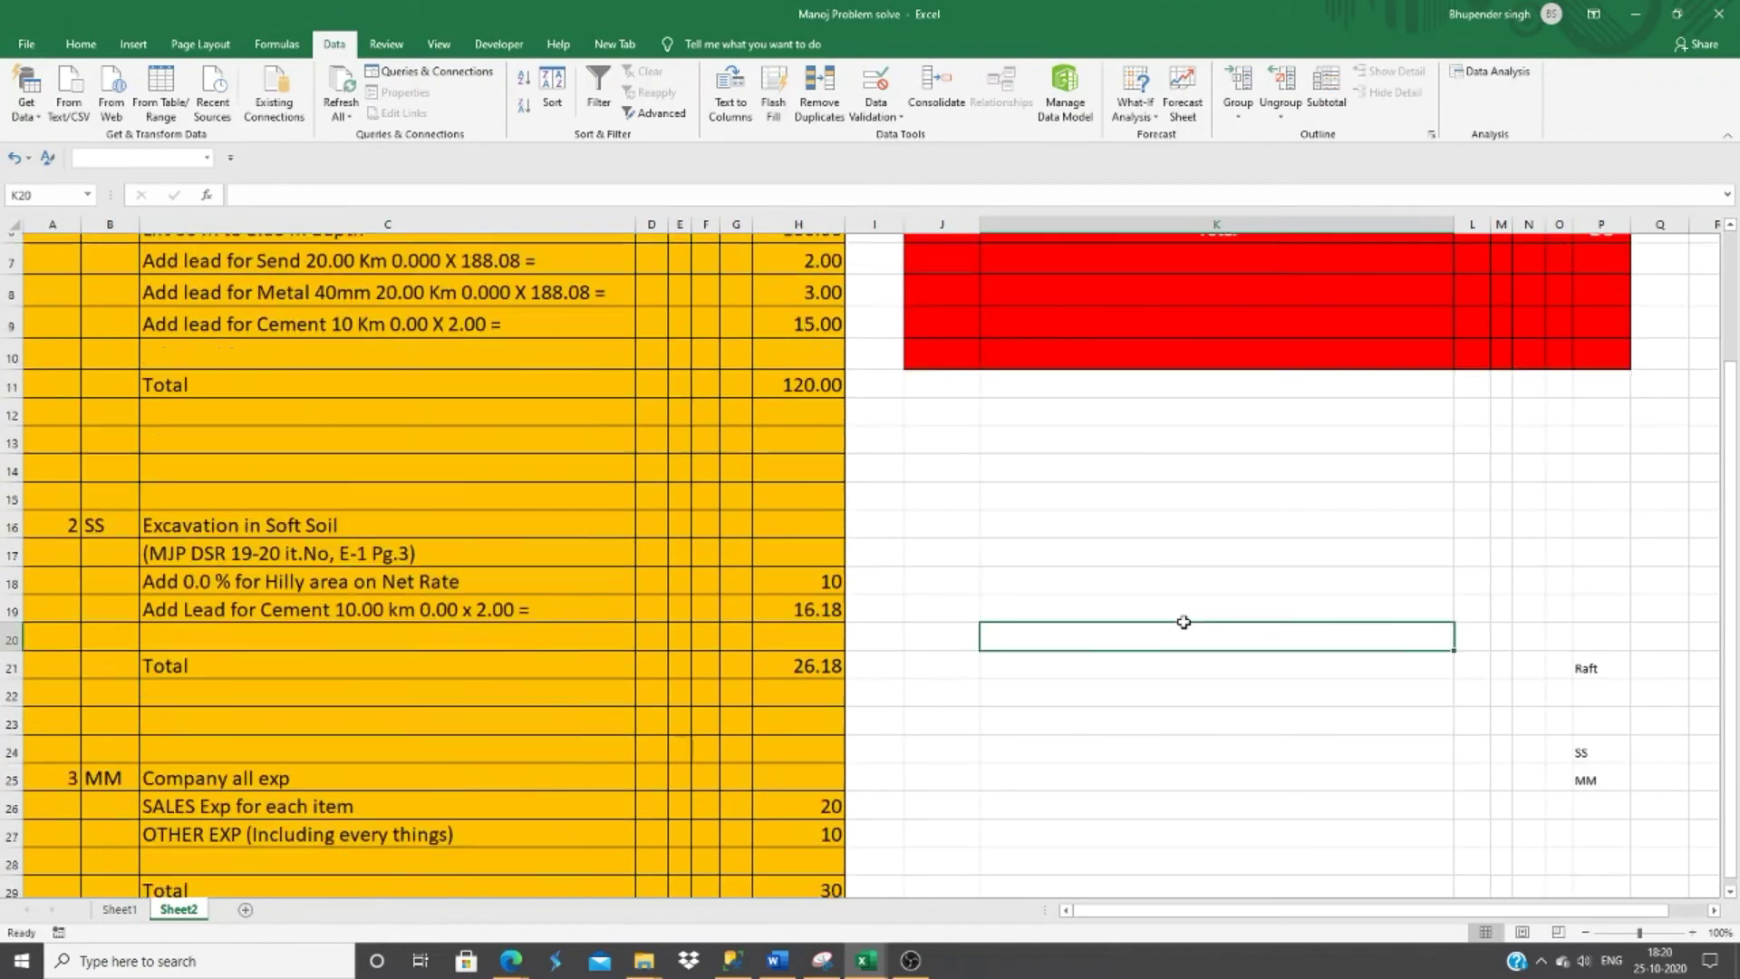
key("ctrl+Up")
key("ctrl+Up")
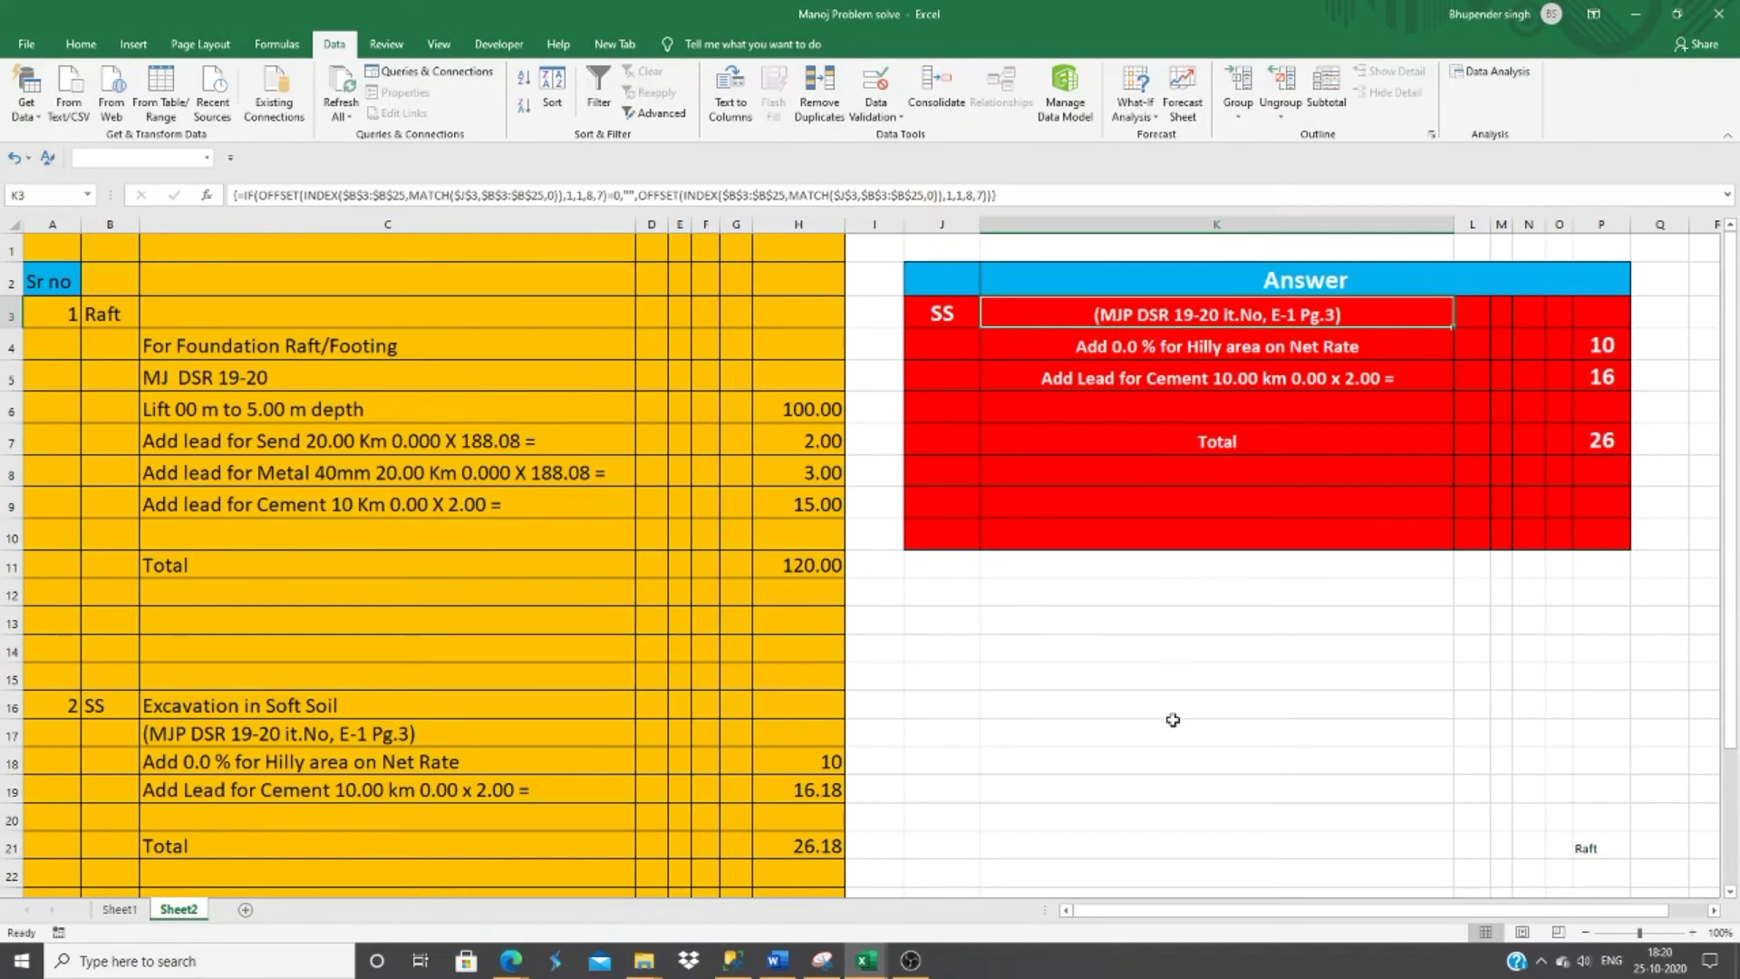
Switch the selection cell J3 to Raft and then back to SS to check where each Answer block starts.
left_click(944, 311)
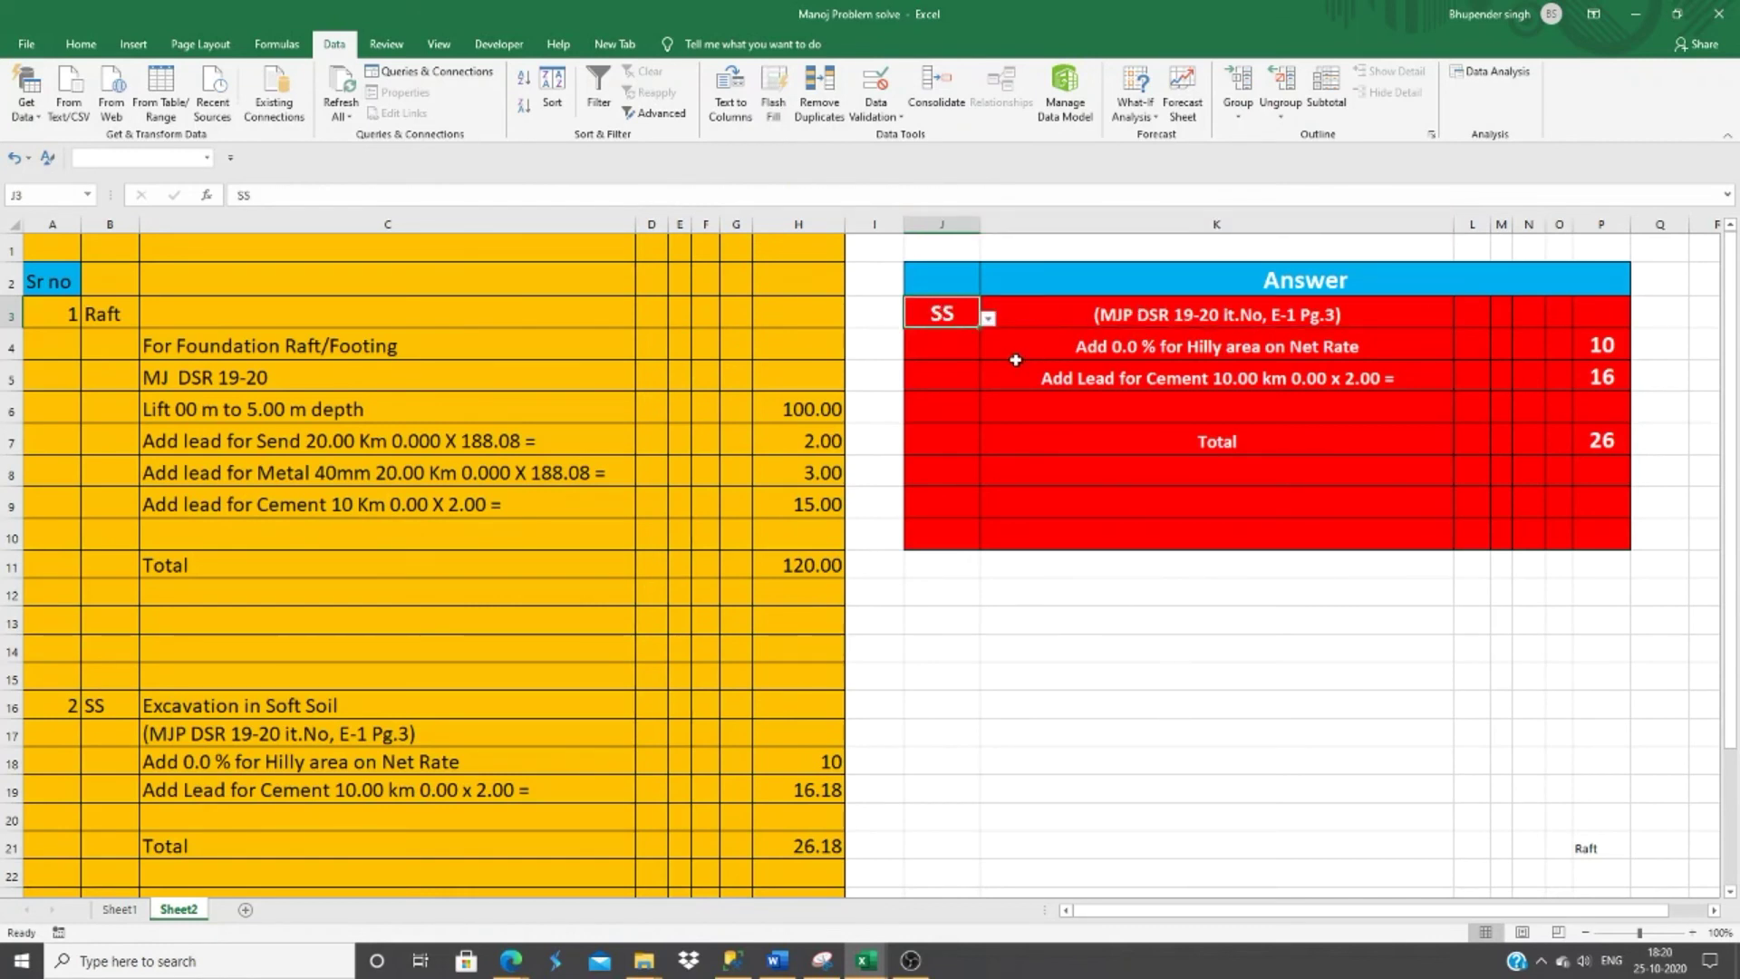
left_click(1089, 314)
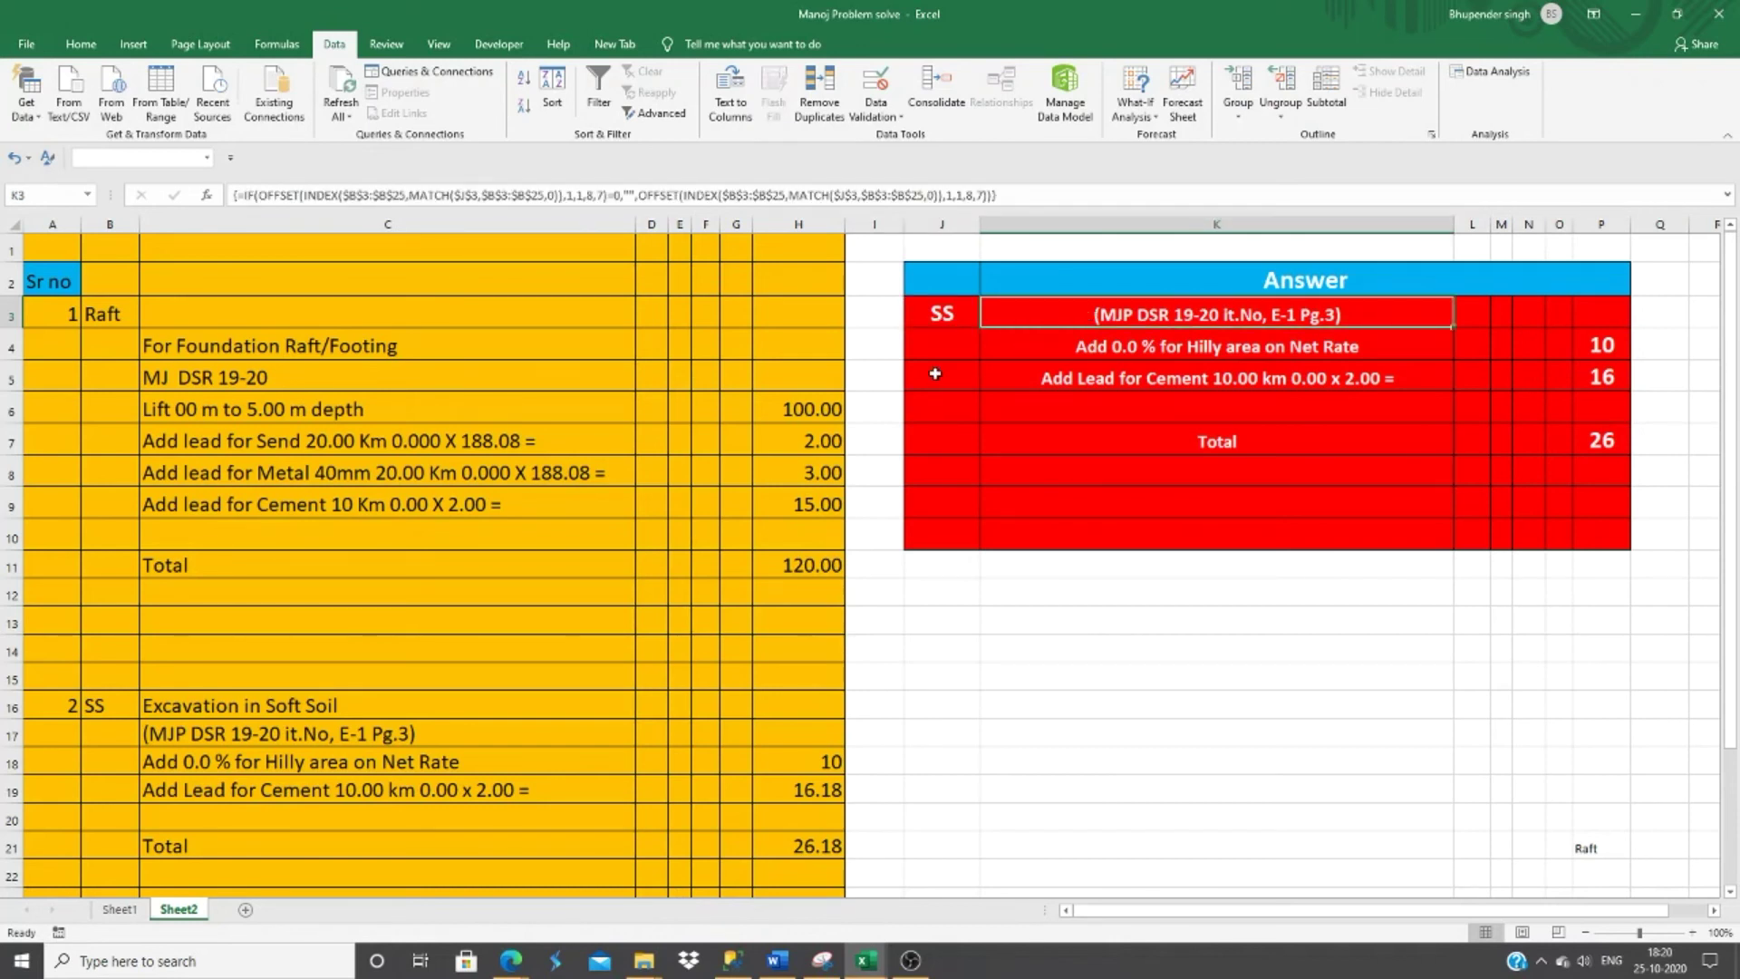
left_click(945, 315)
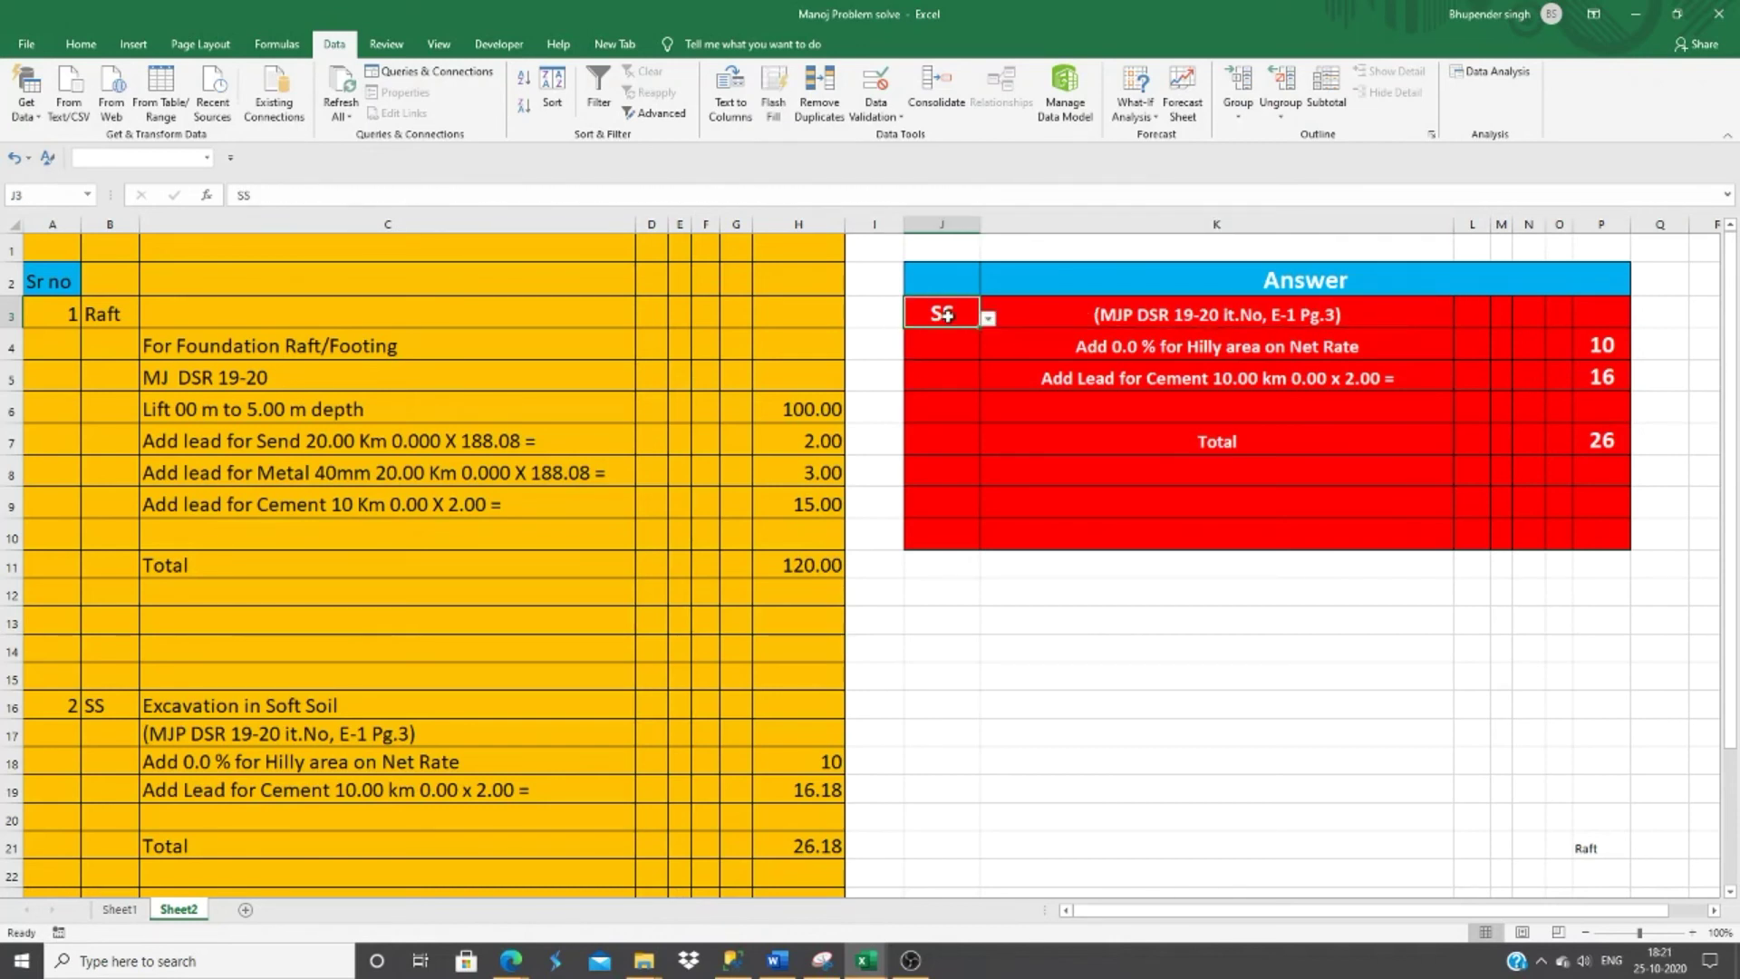
left_click(989, 318)
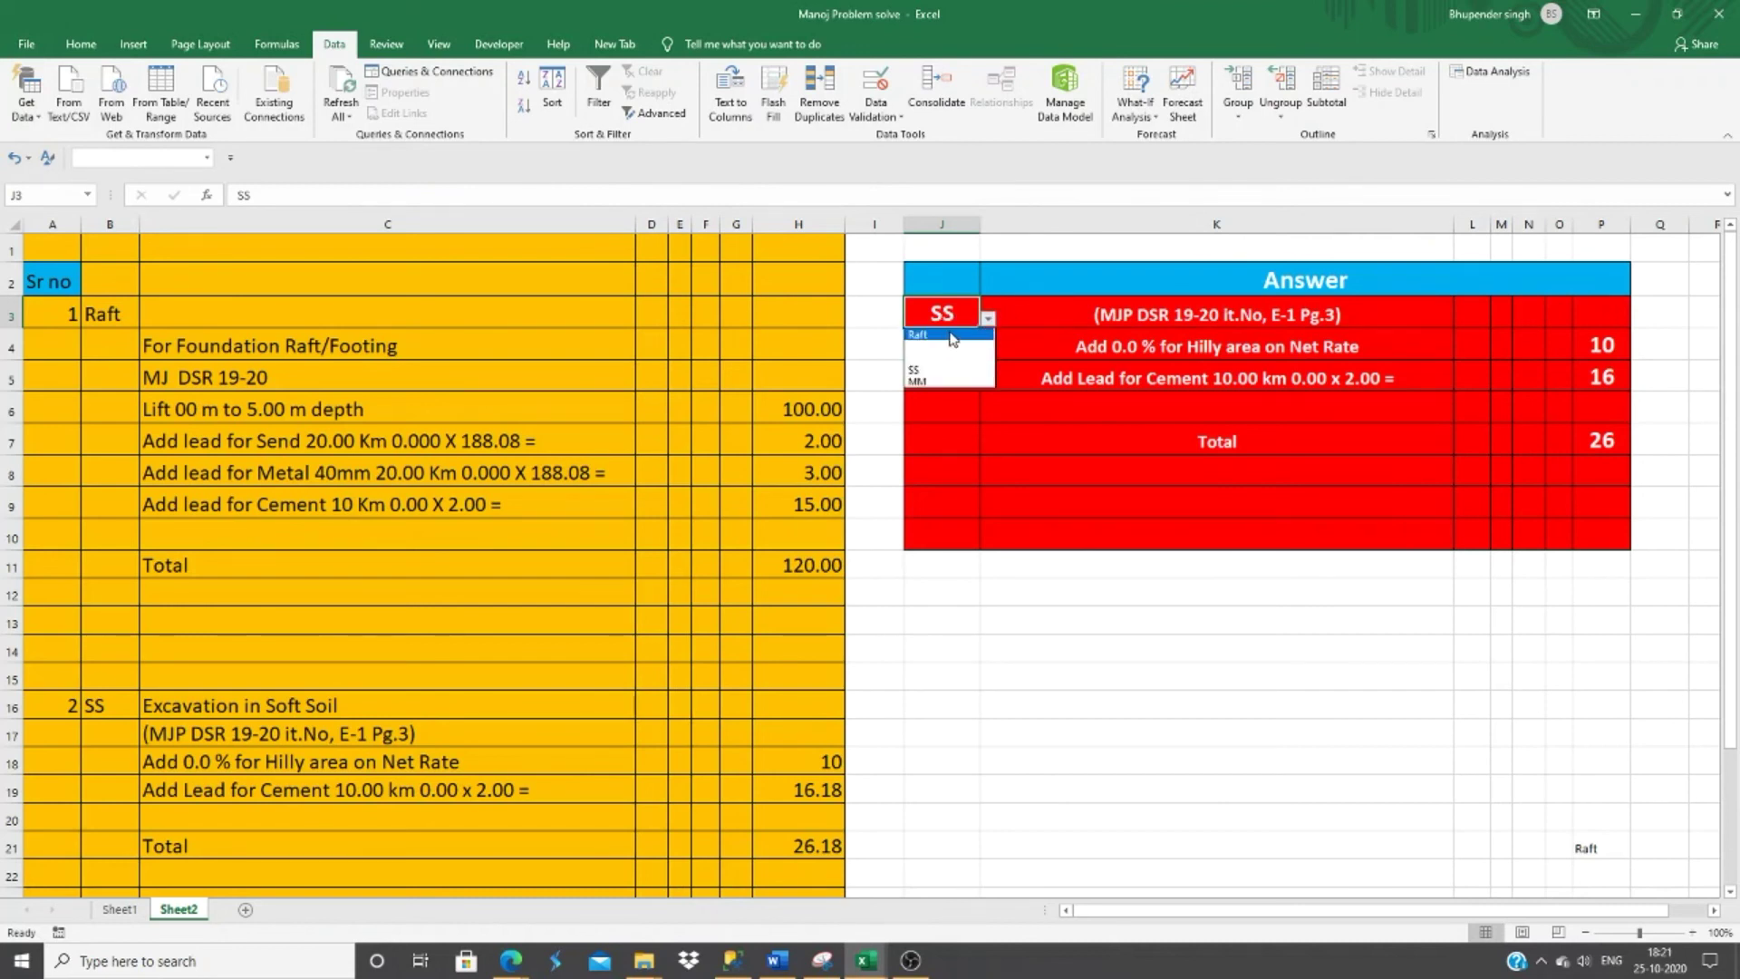
left_click(944, 330)
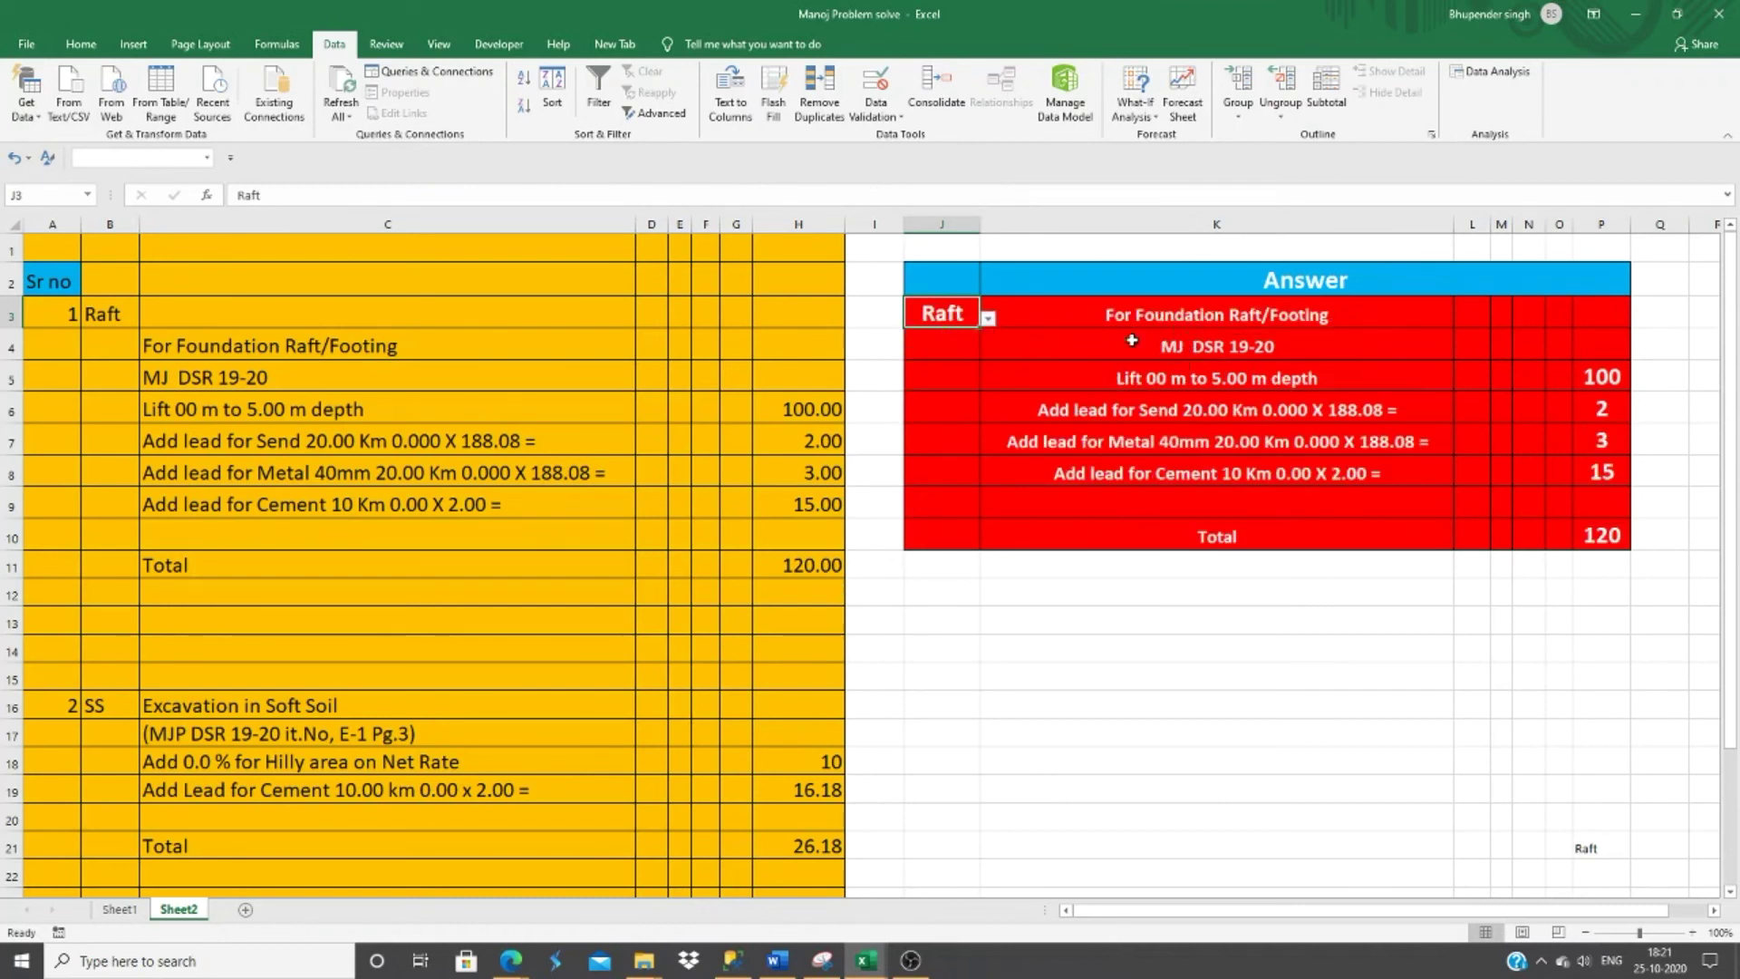
left_click(988, 321)
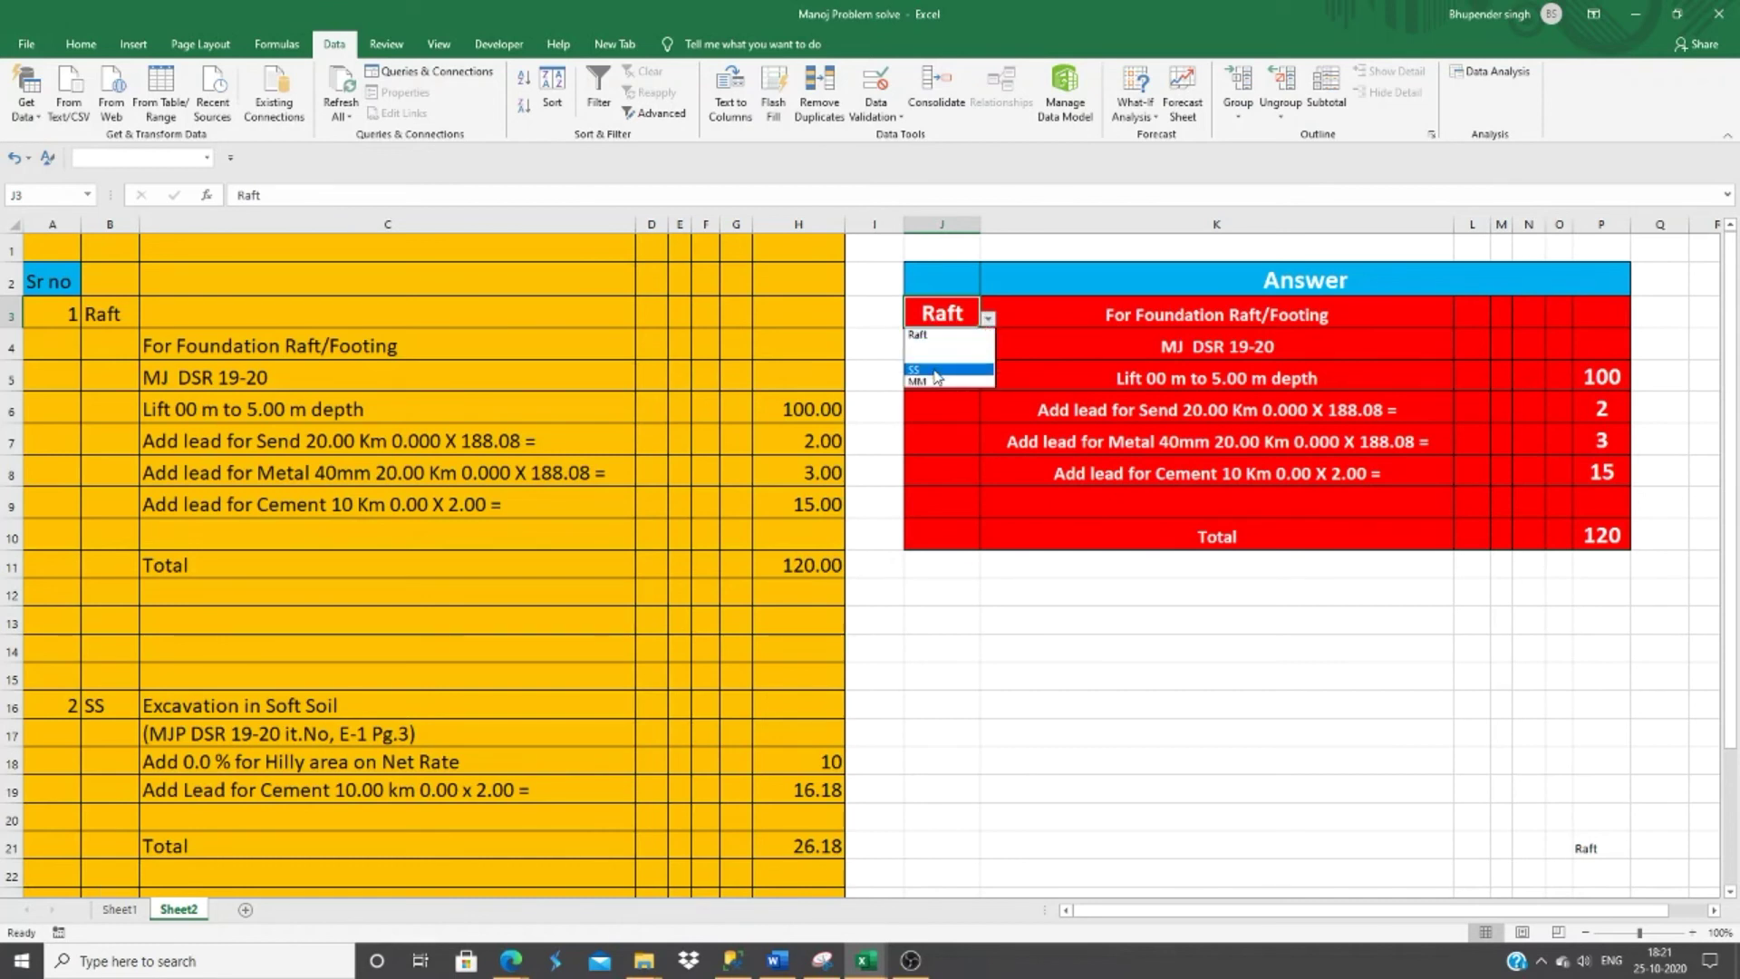
left_click(926, 369)
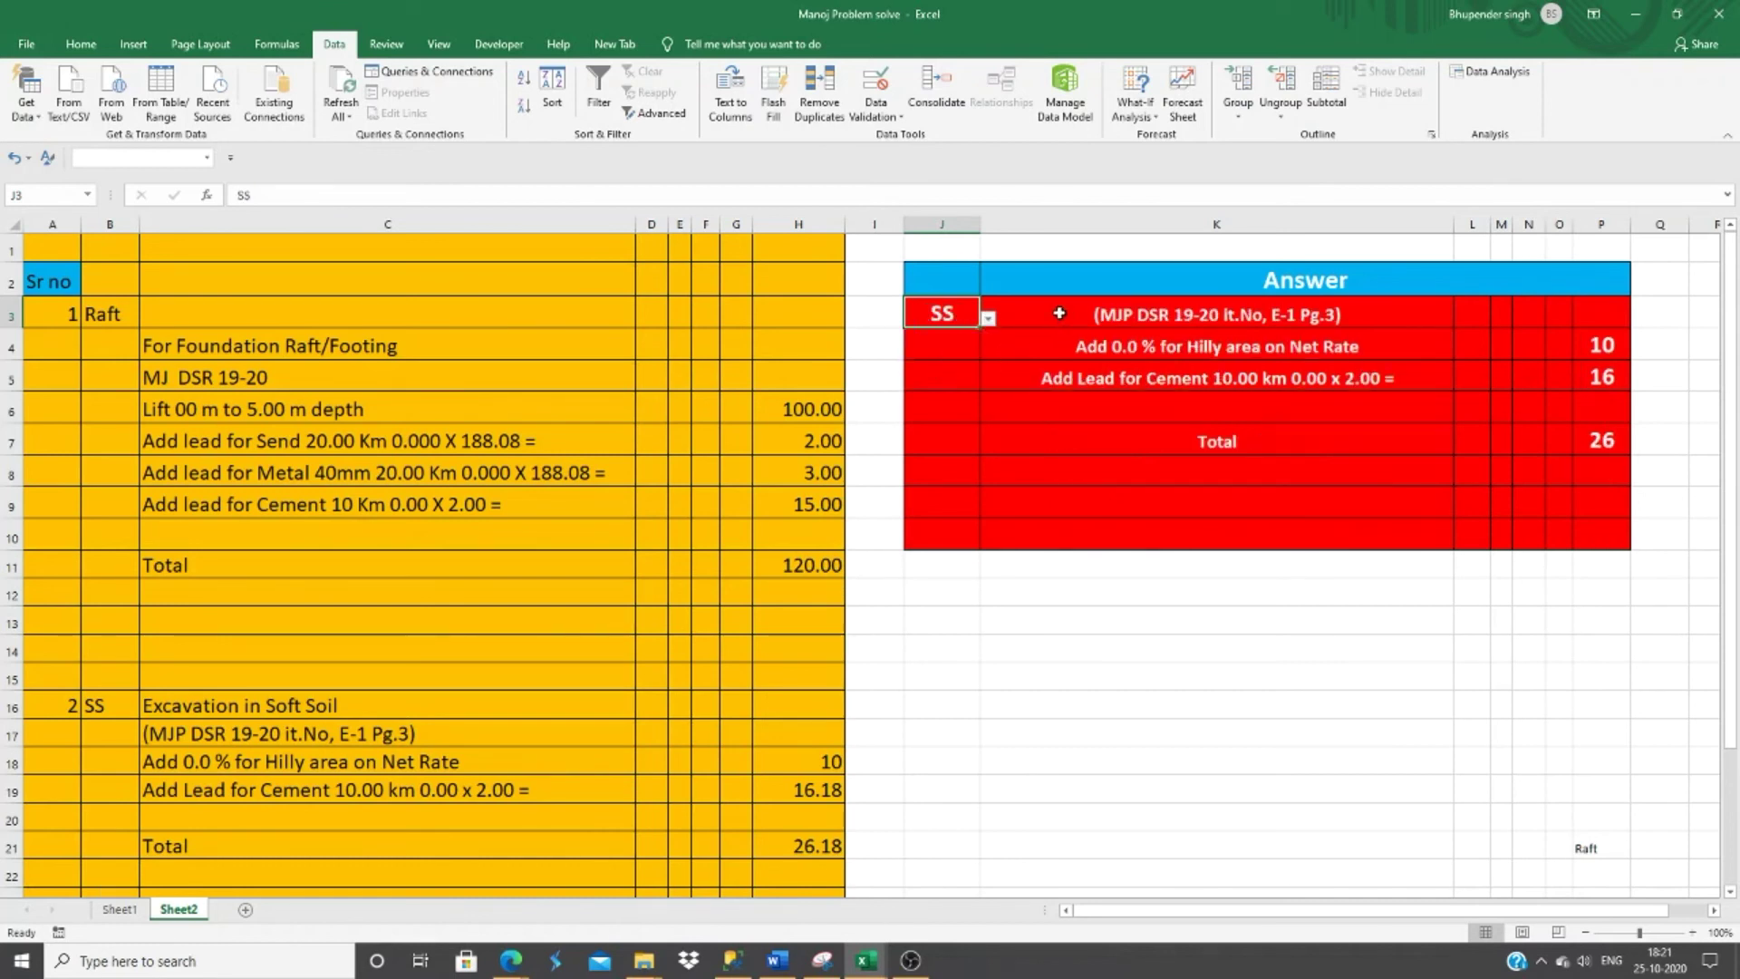
Set the rows argument of both OFFSET functions in the K3:P10 formula to 0 and re-enter it as an array formula.
mouse_move(1058, 314)
left_mouse_down()
mouse_move(1507, 556)
mouse_move(1588, 536)
left_mouse_up()
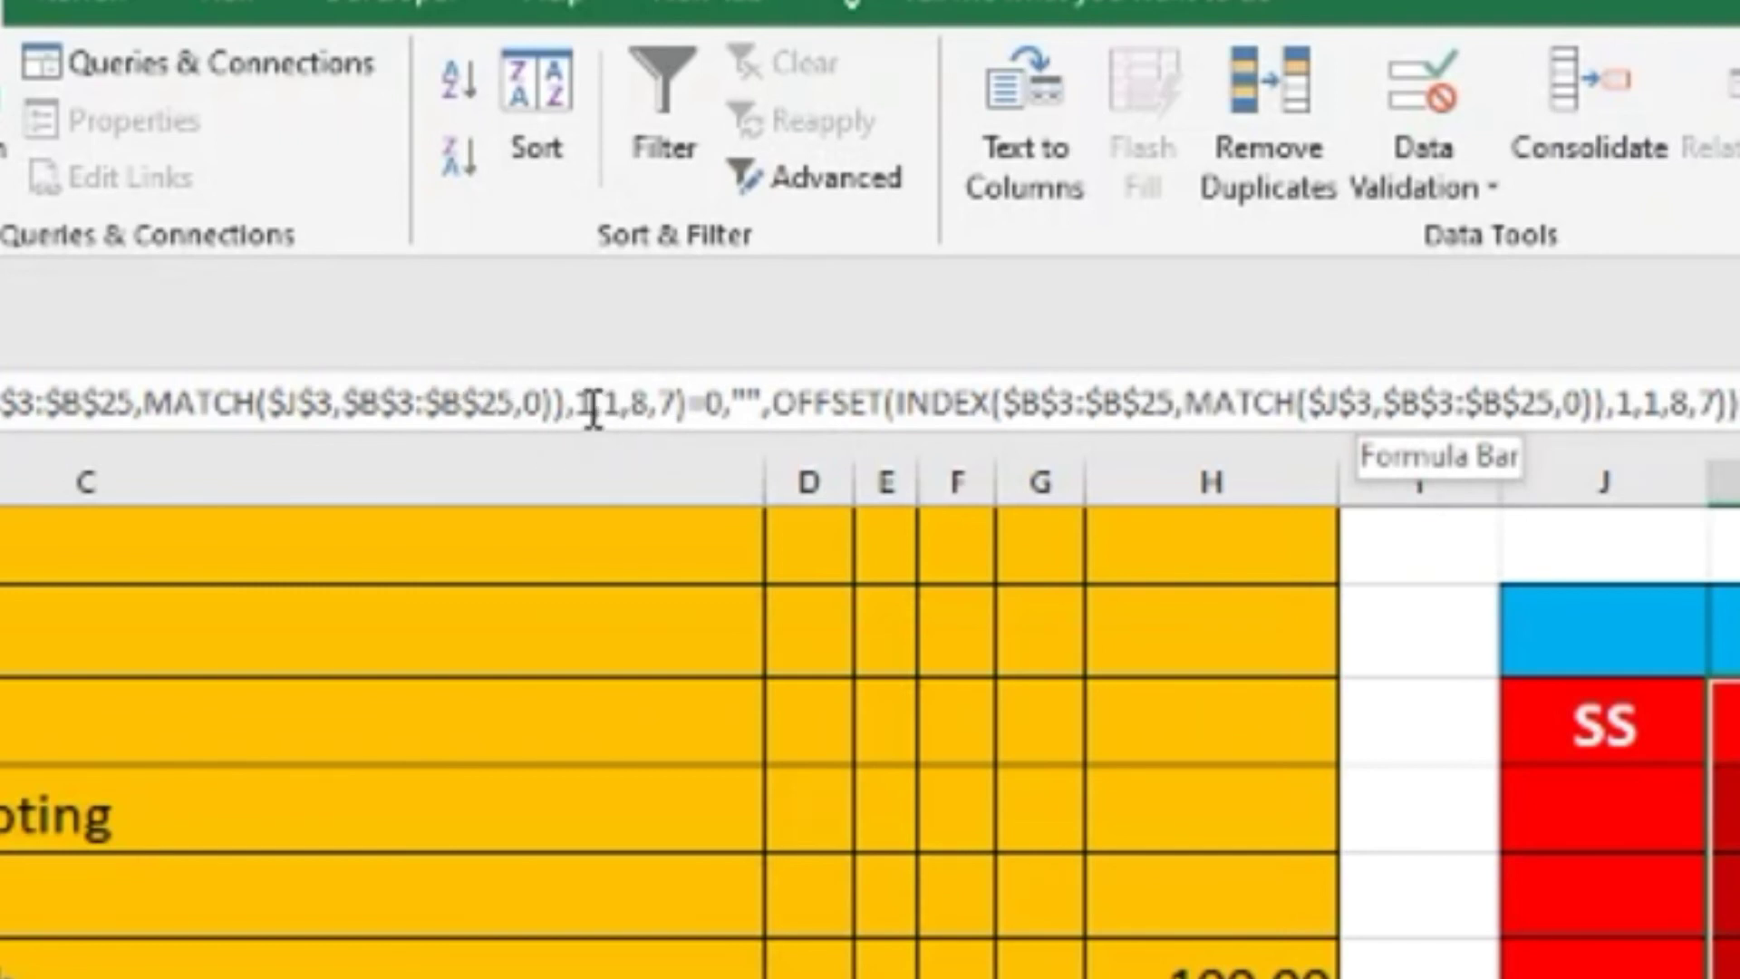
left_click(592, 402)
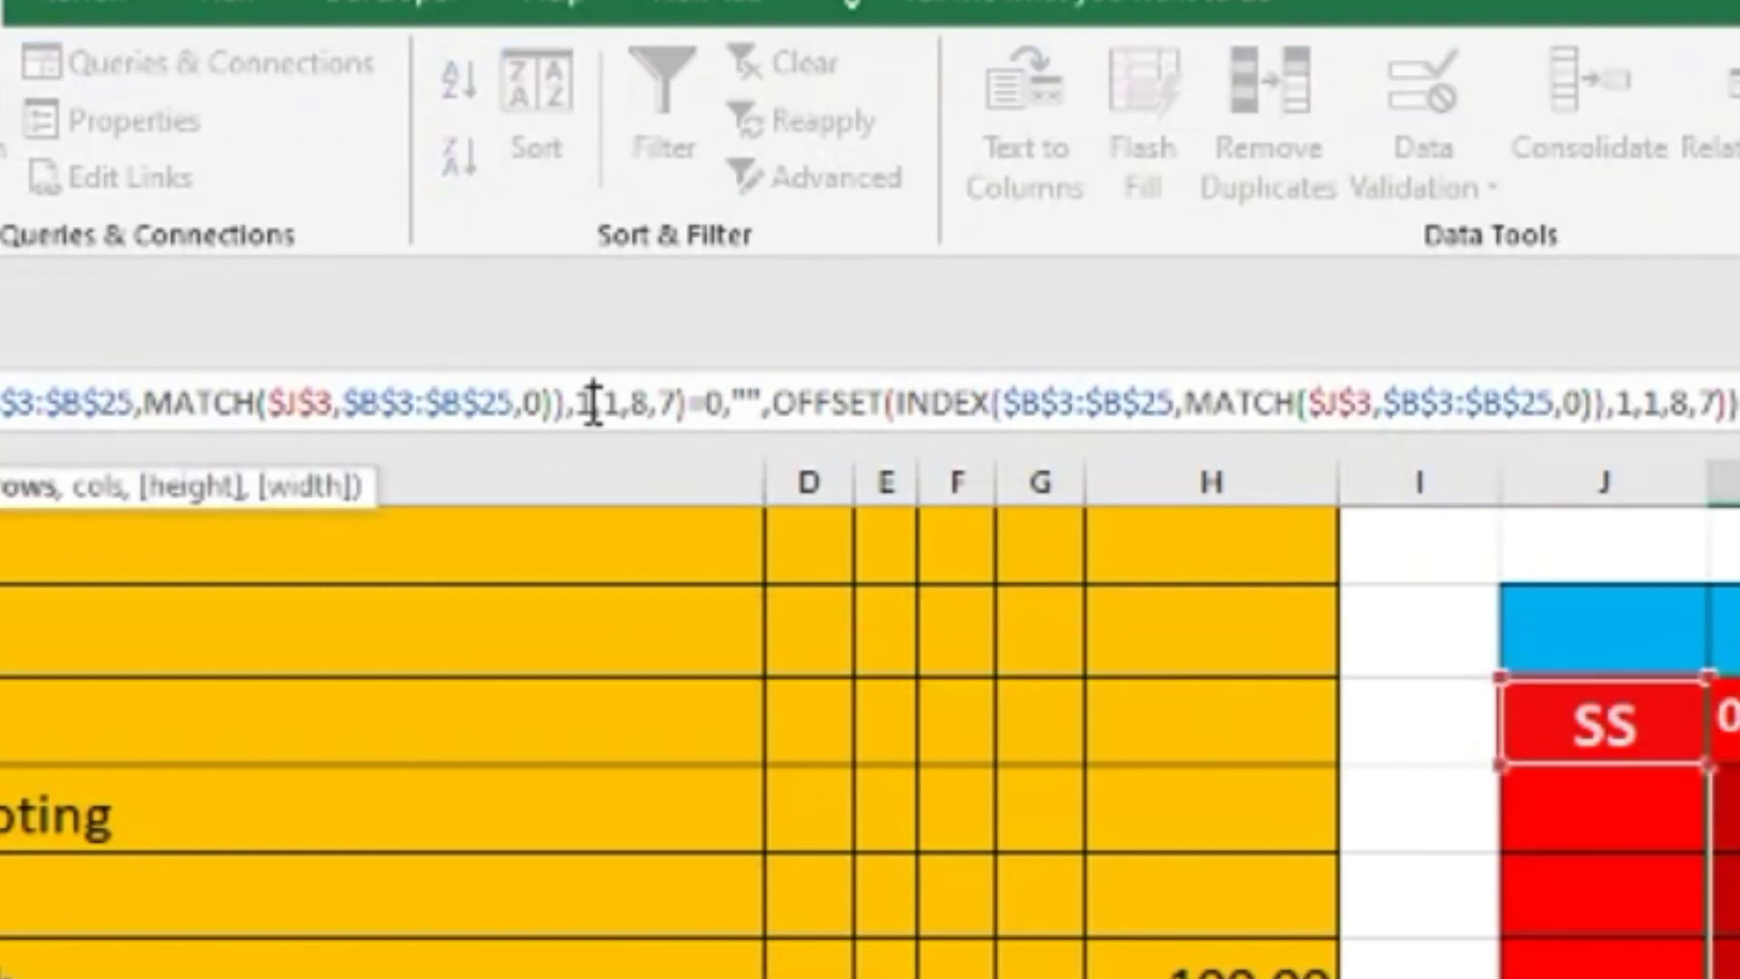
key("BackSpace")
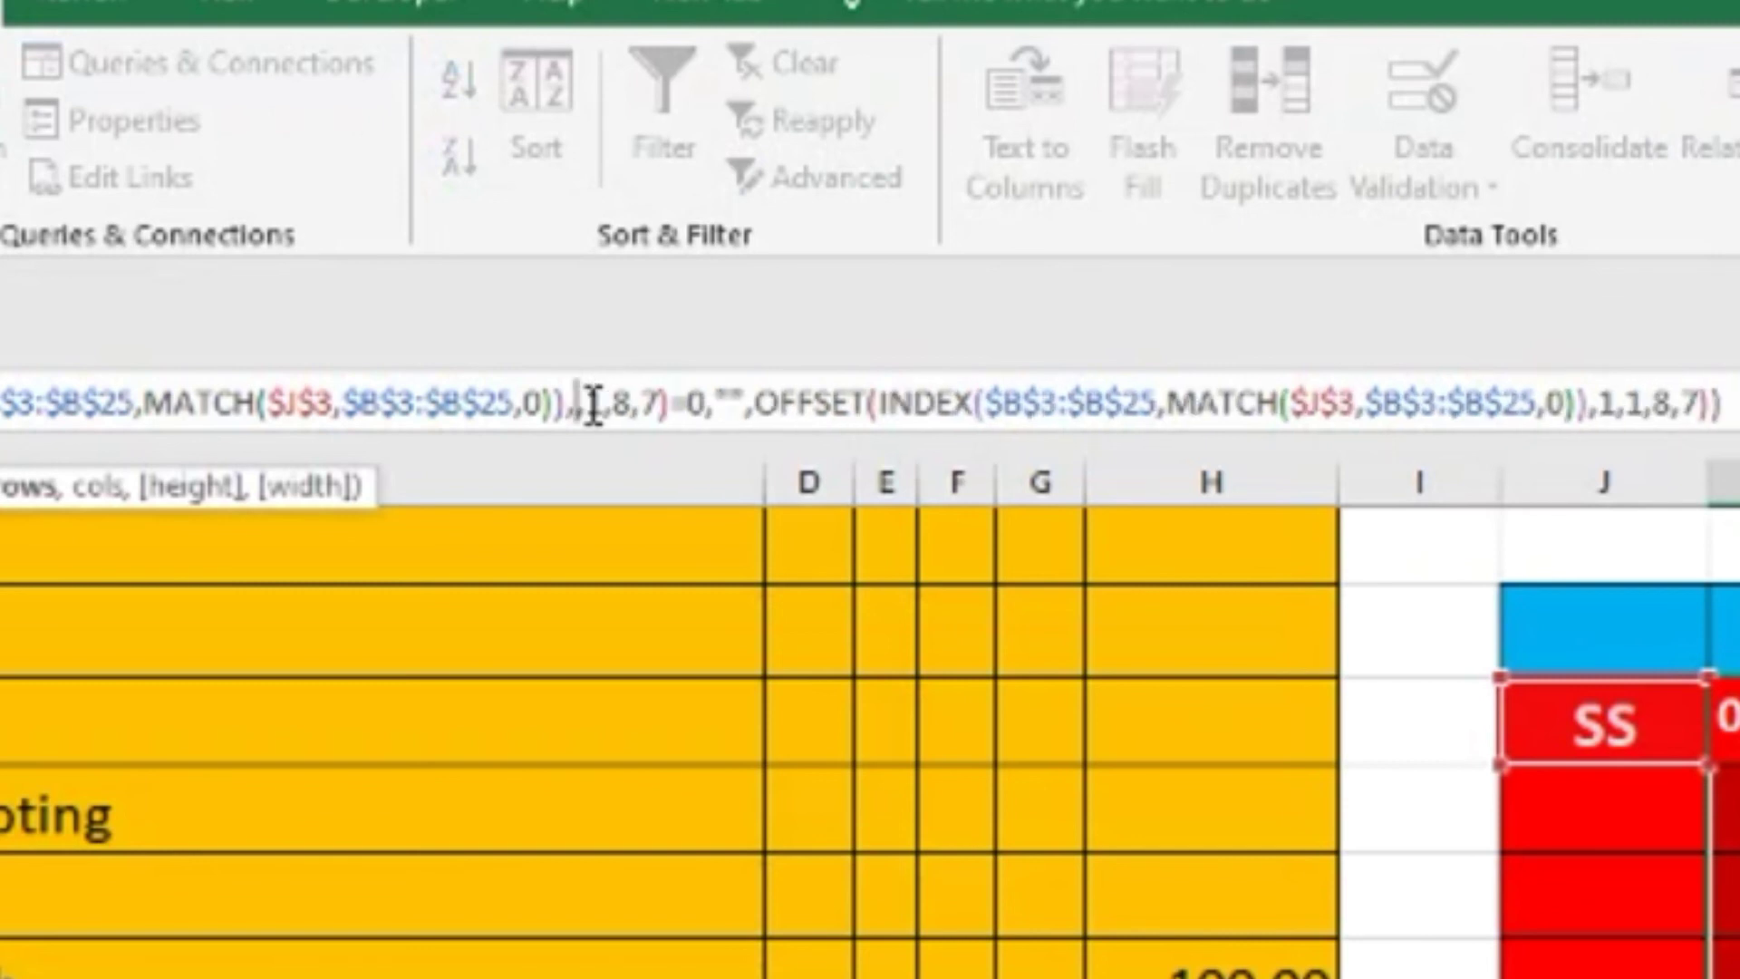
type("0")
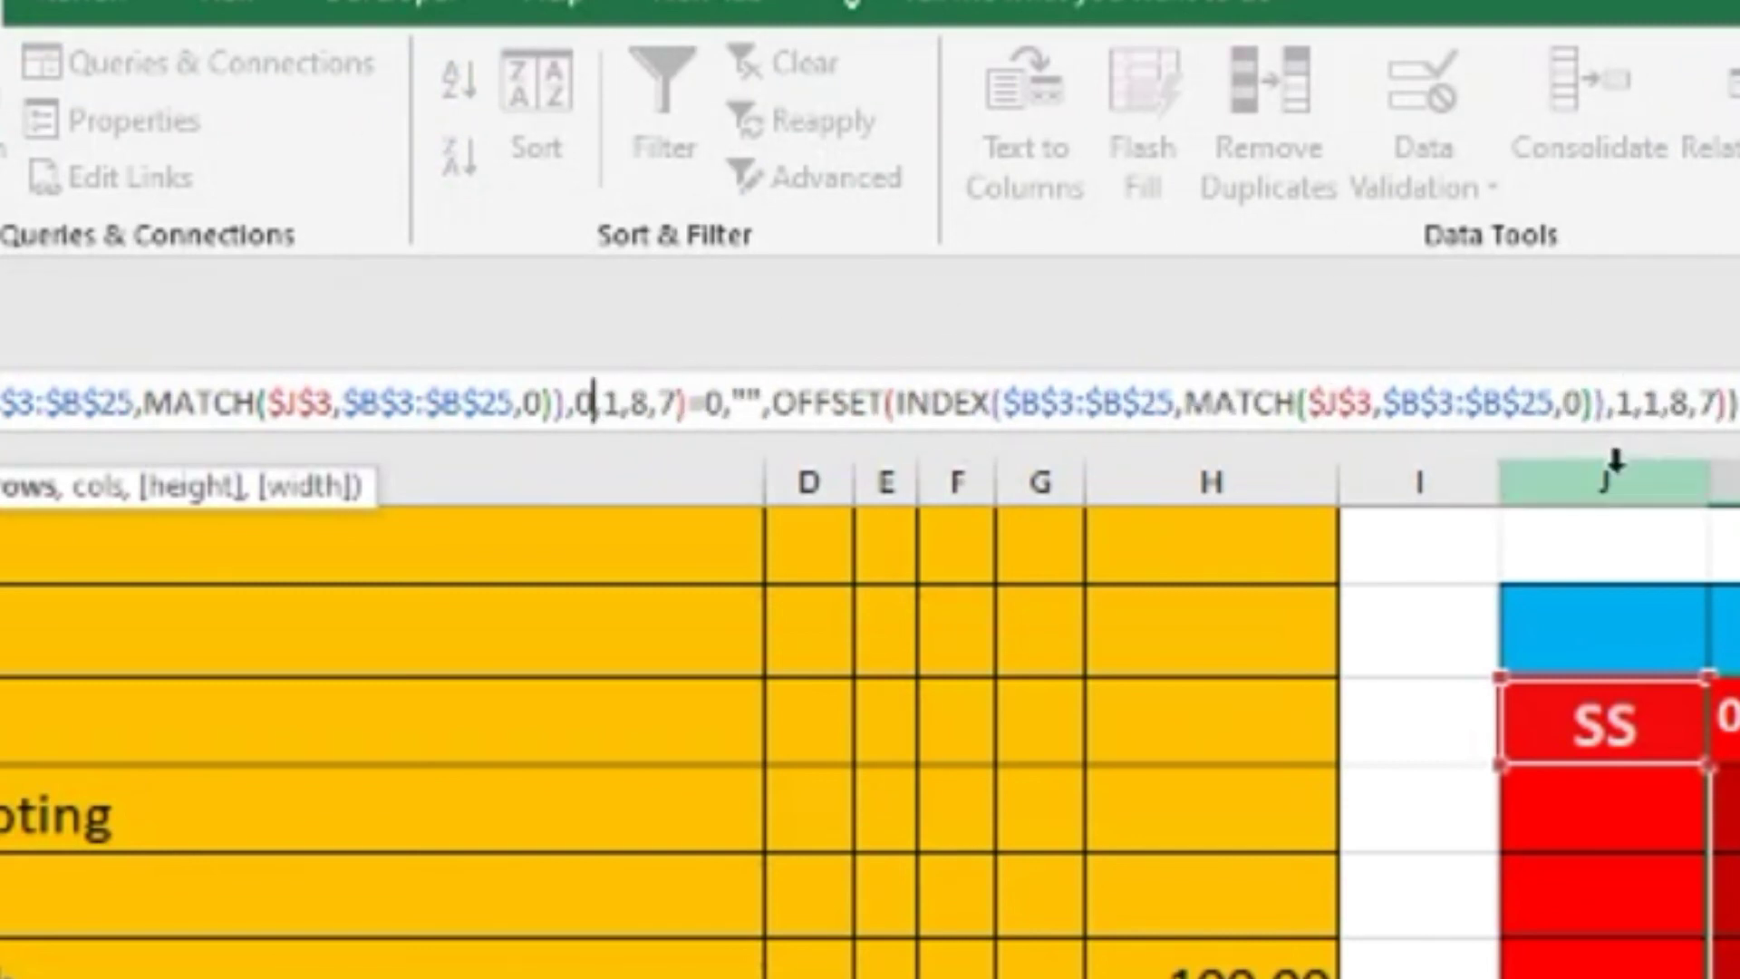
left_click(1629, 401)
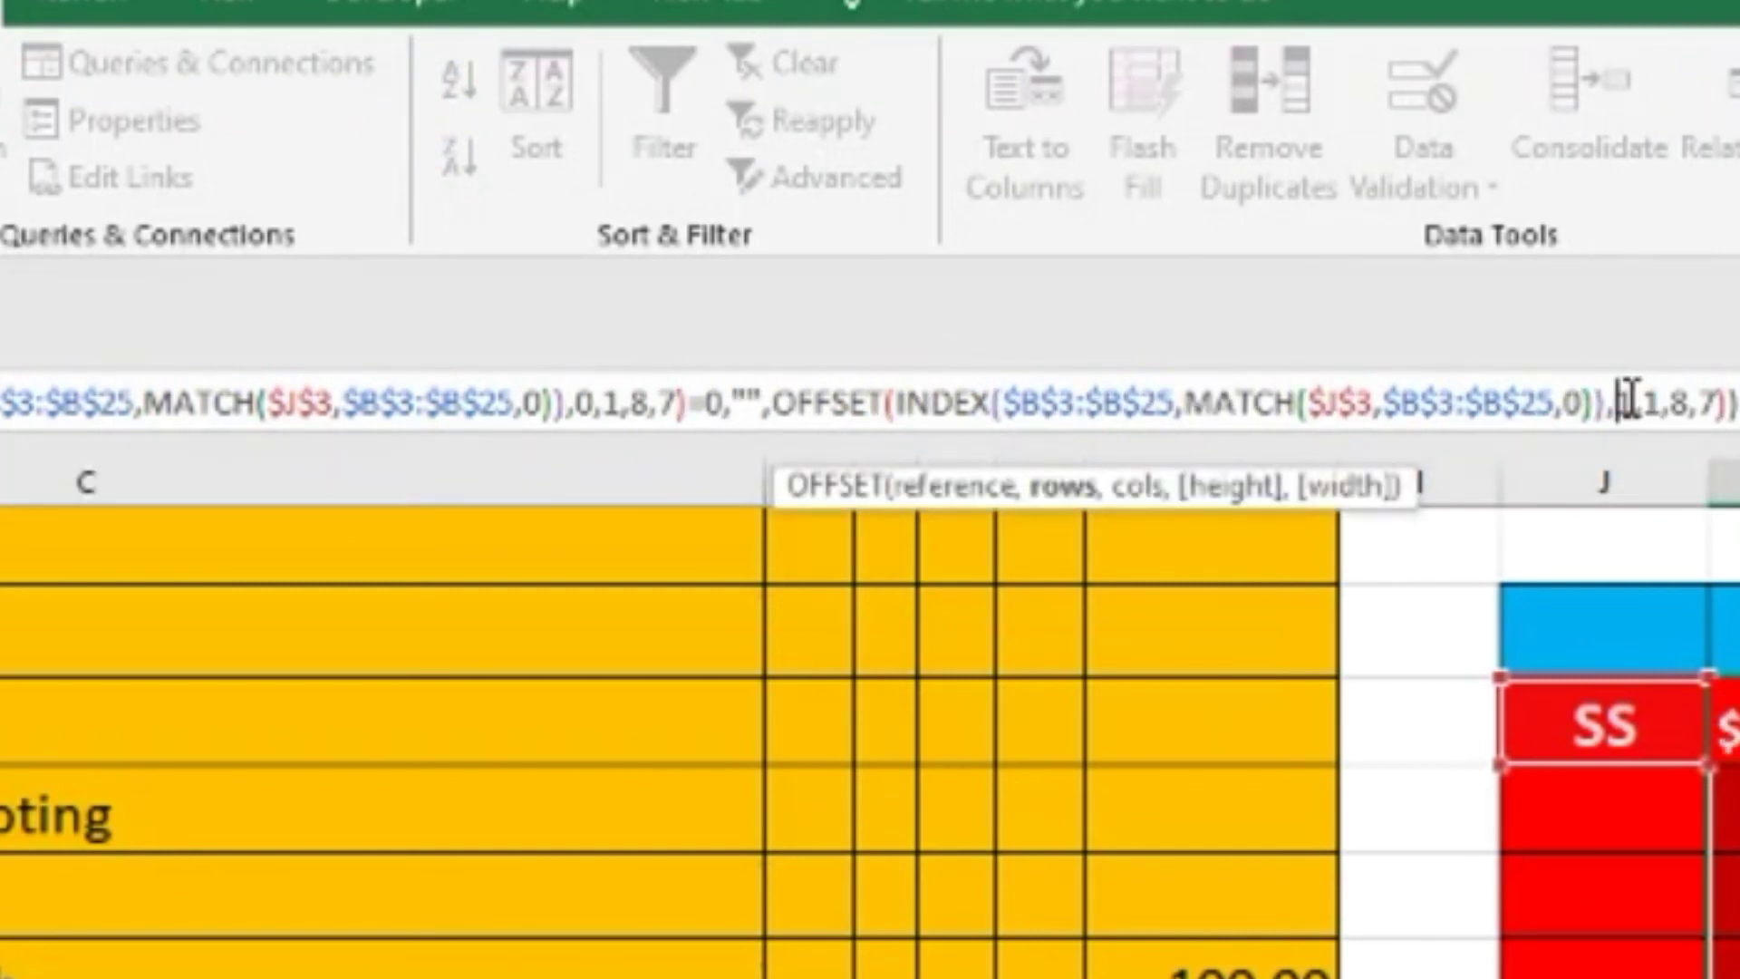
key("BackSpace")
type("0,")
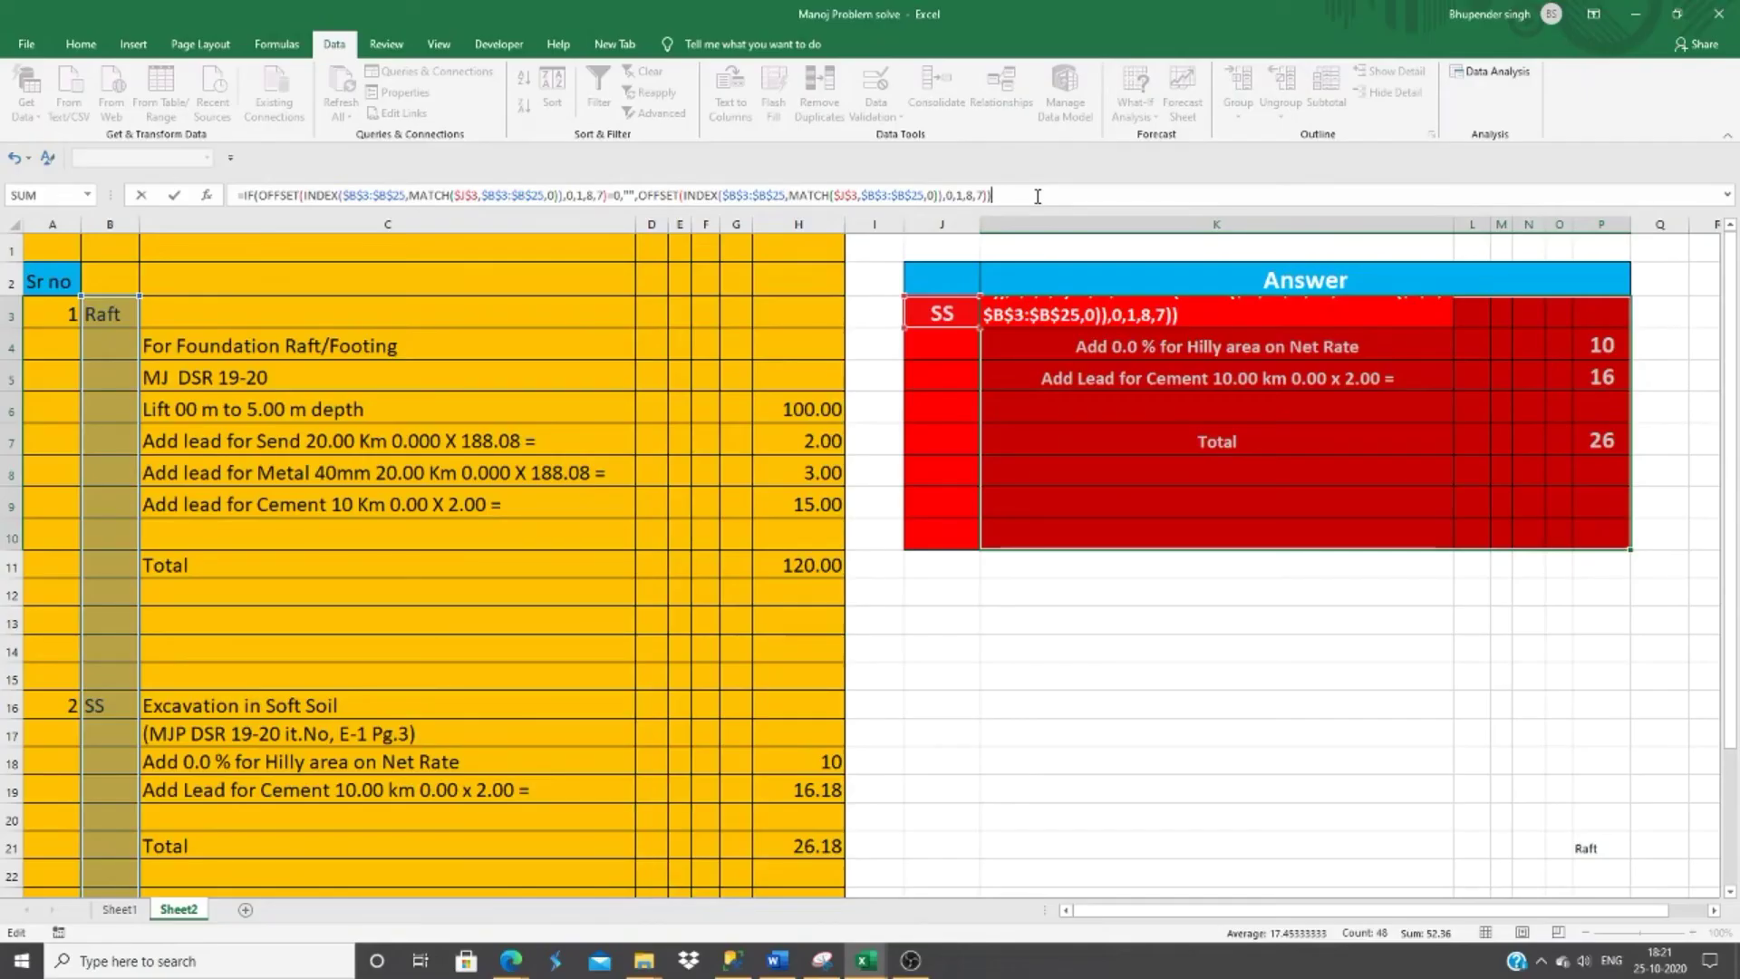
key("Return")
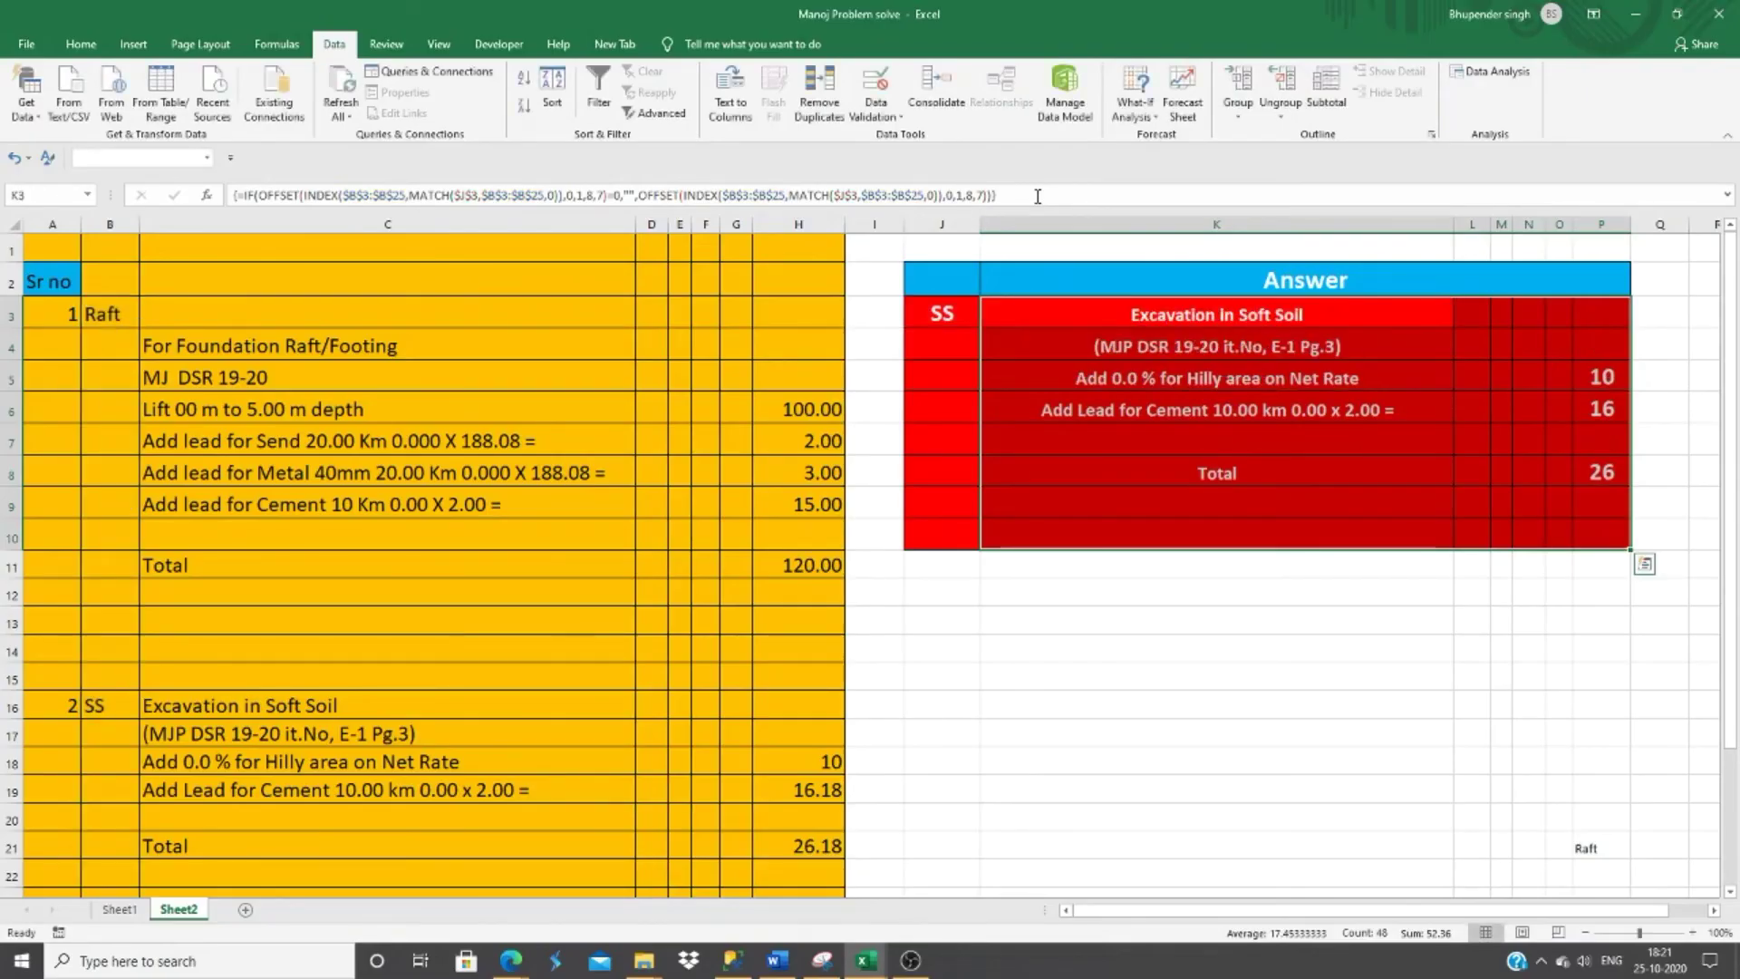
Review the SS result in the Answer block, and set the selection cell J3 to MM to check that item.
left_click(1222, 716)
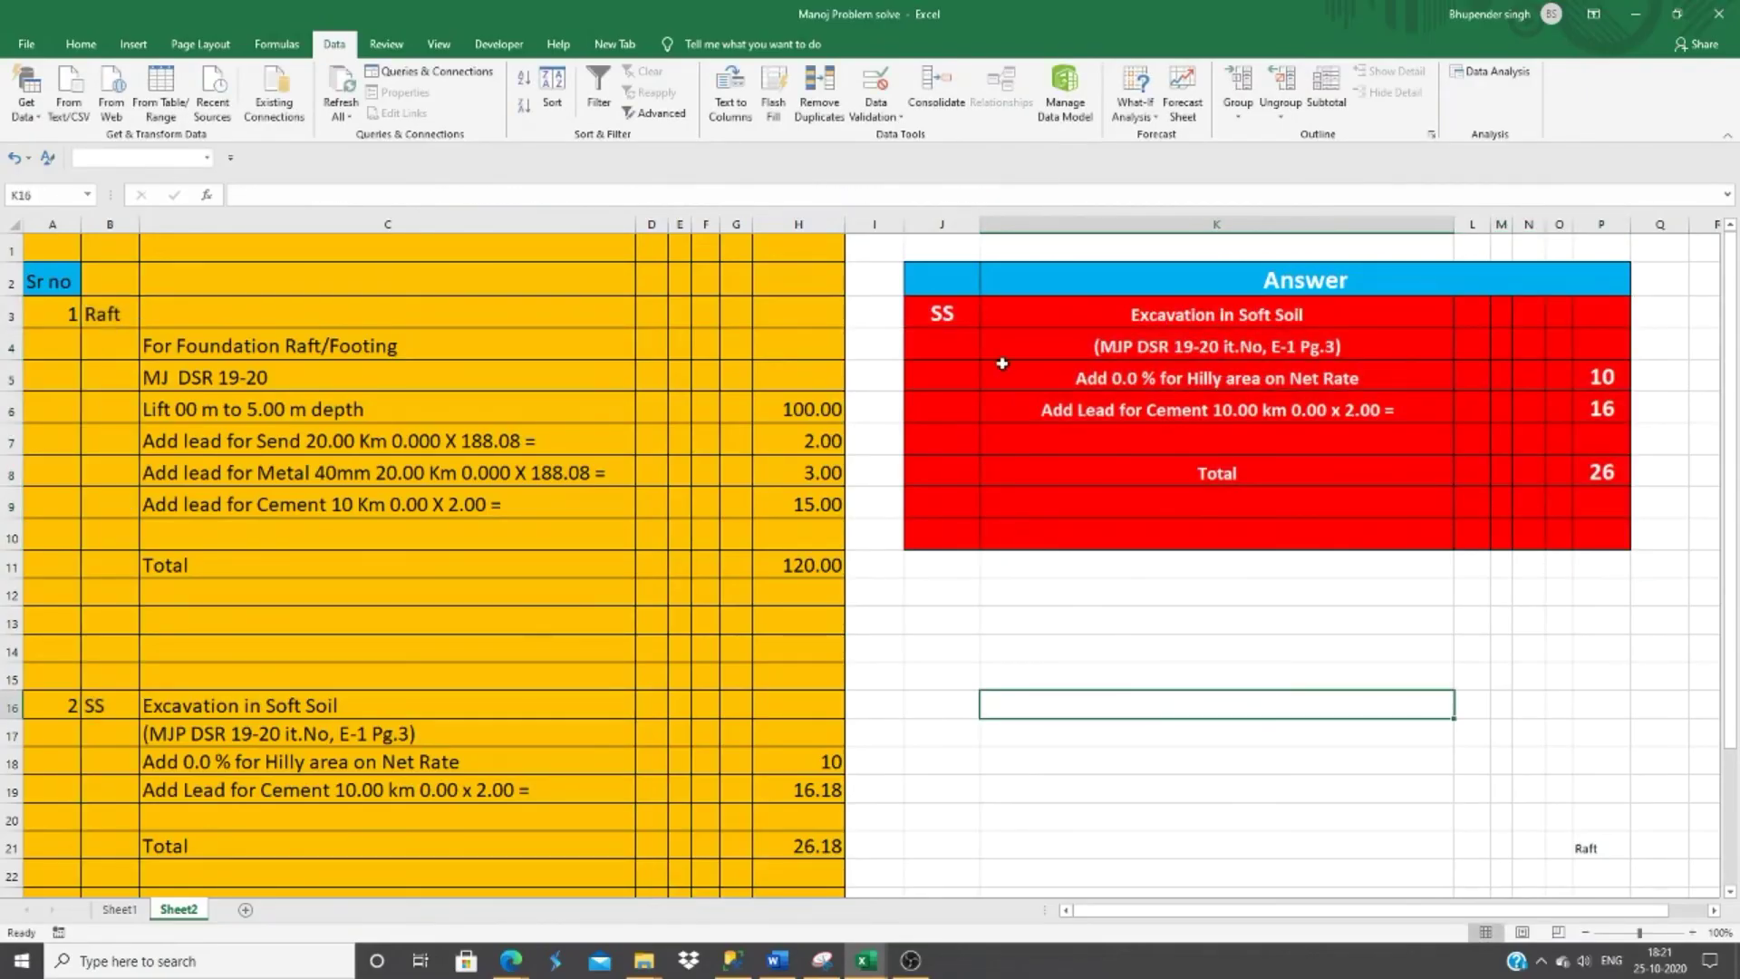
left_click(948, 305)
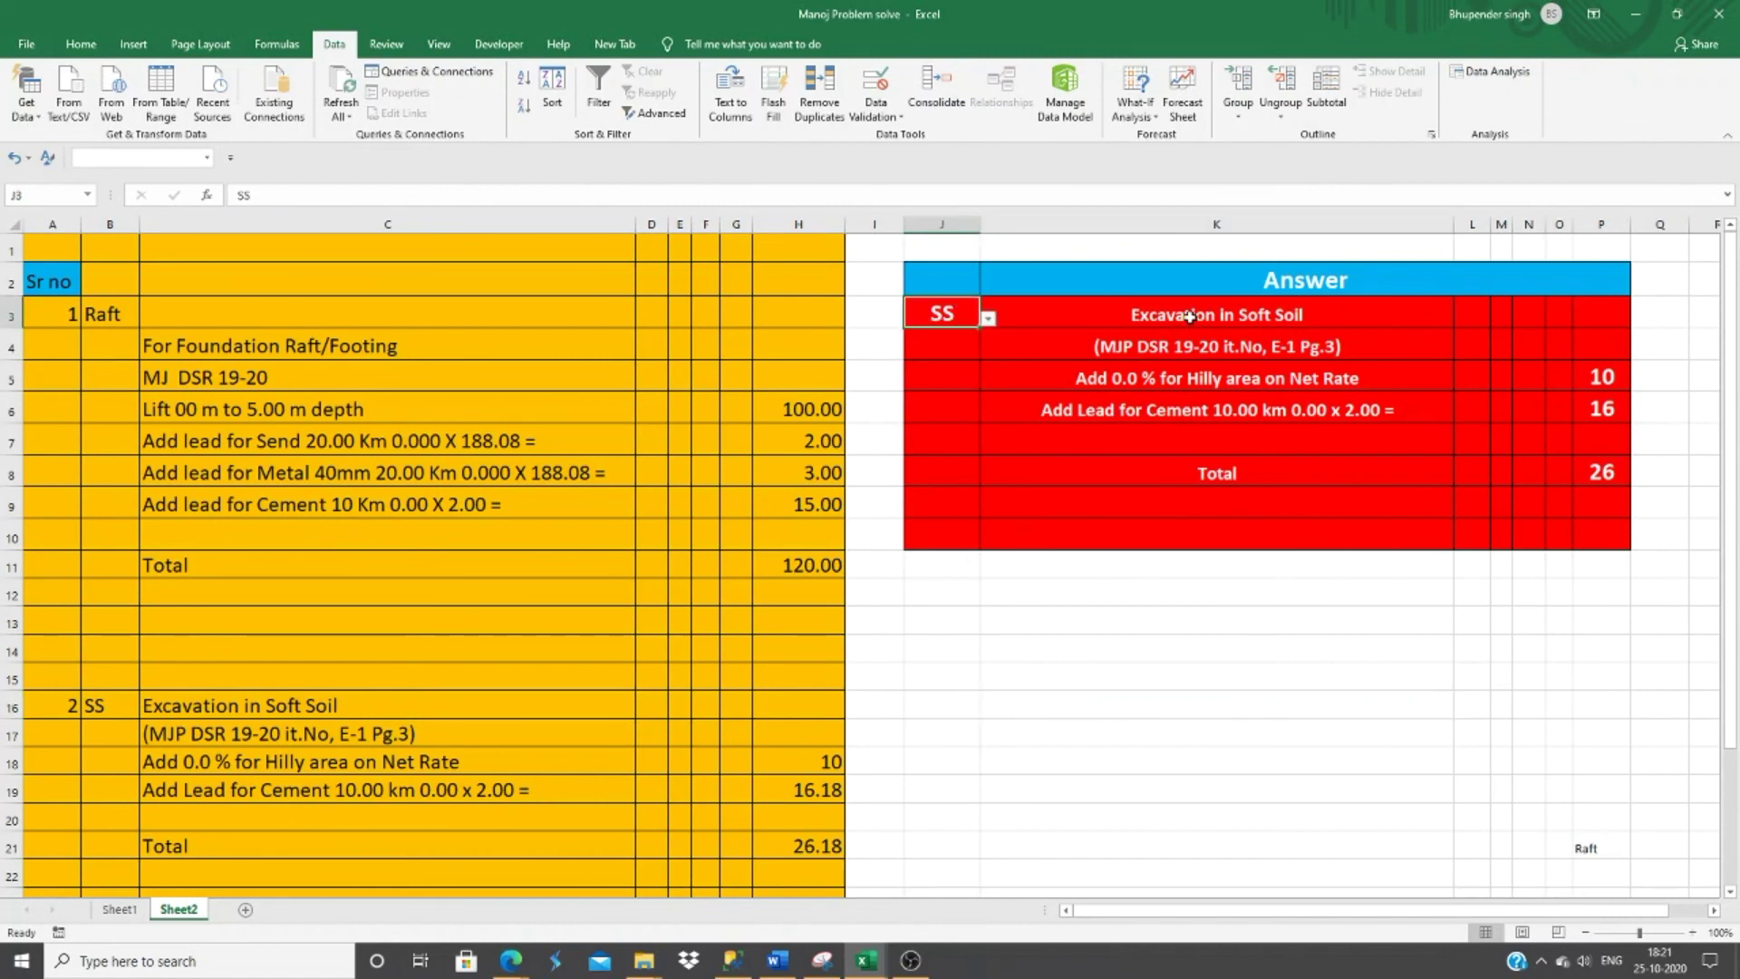
left_click(1190, 316)
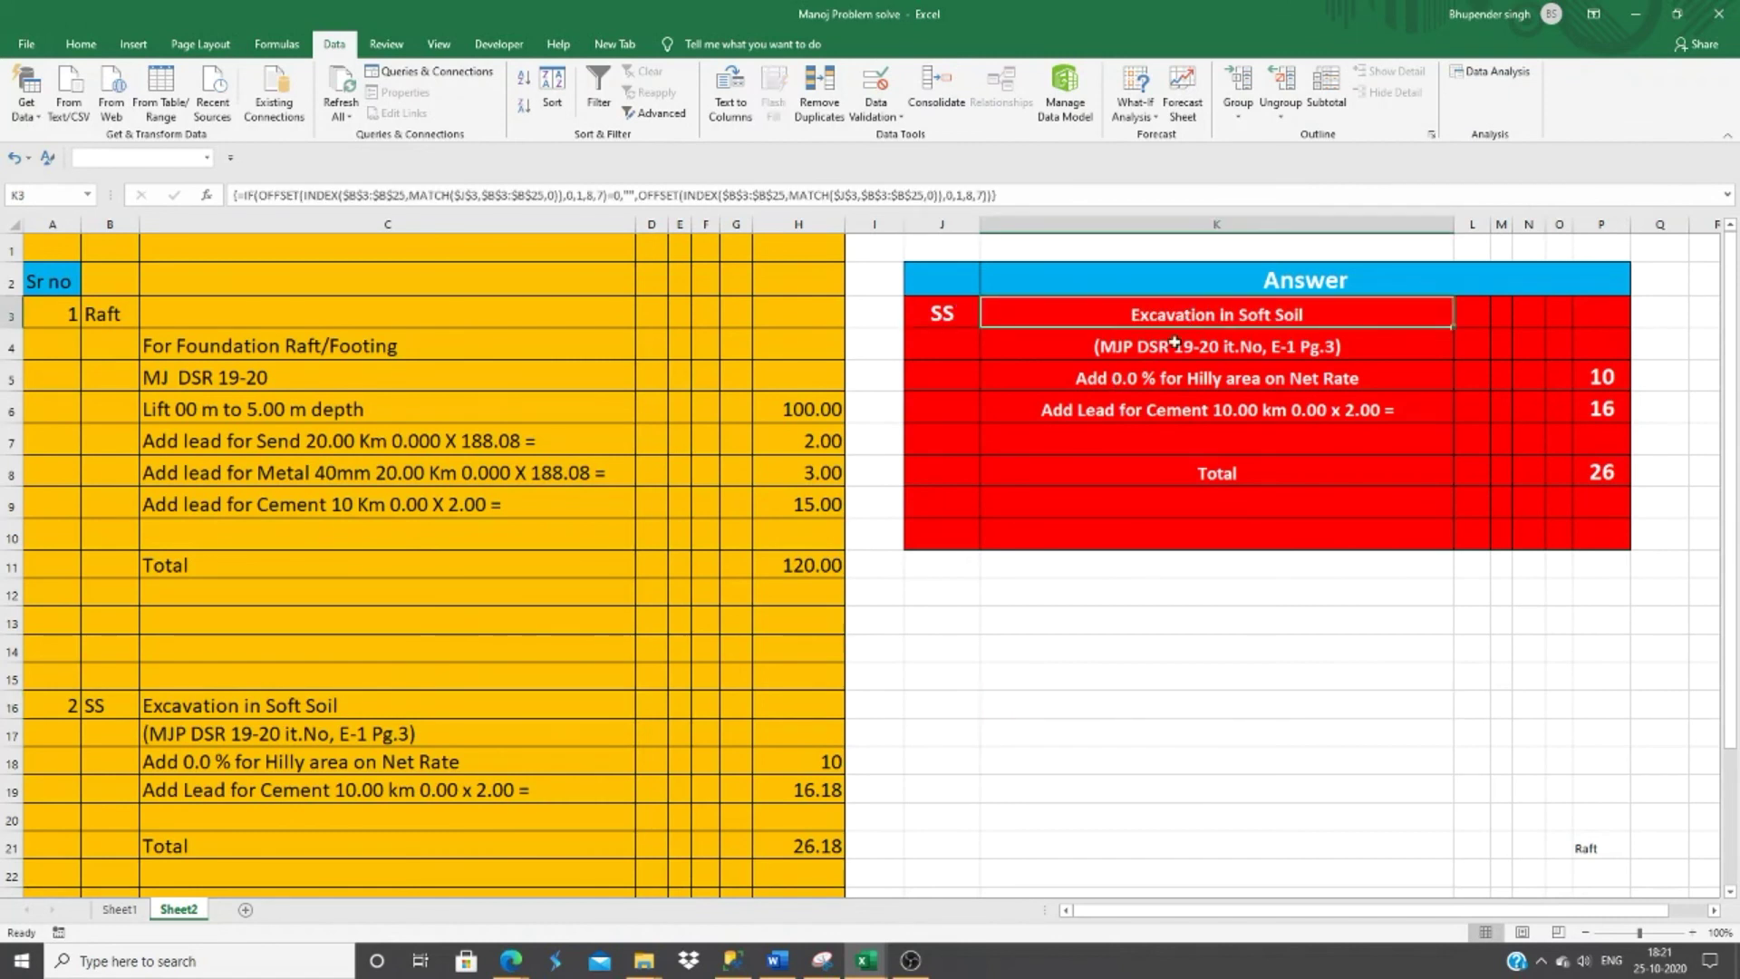
left_click(938, 313)
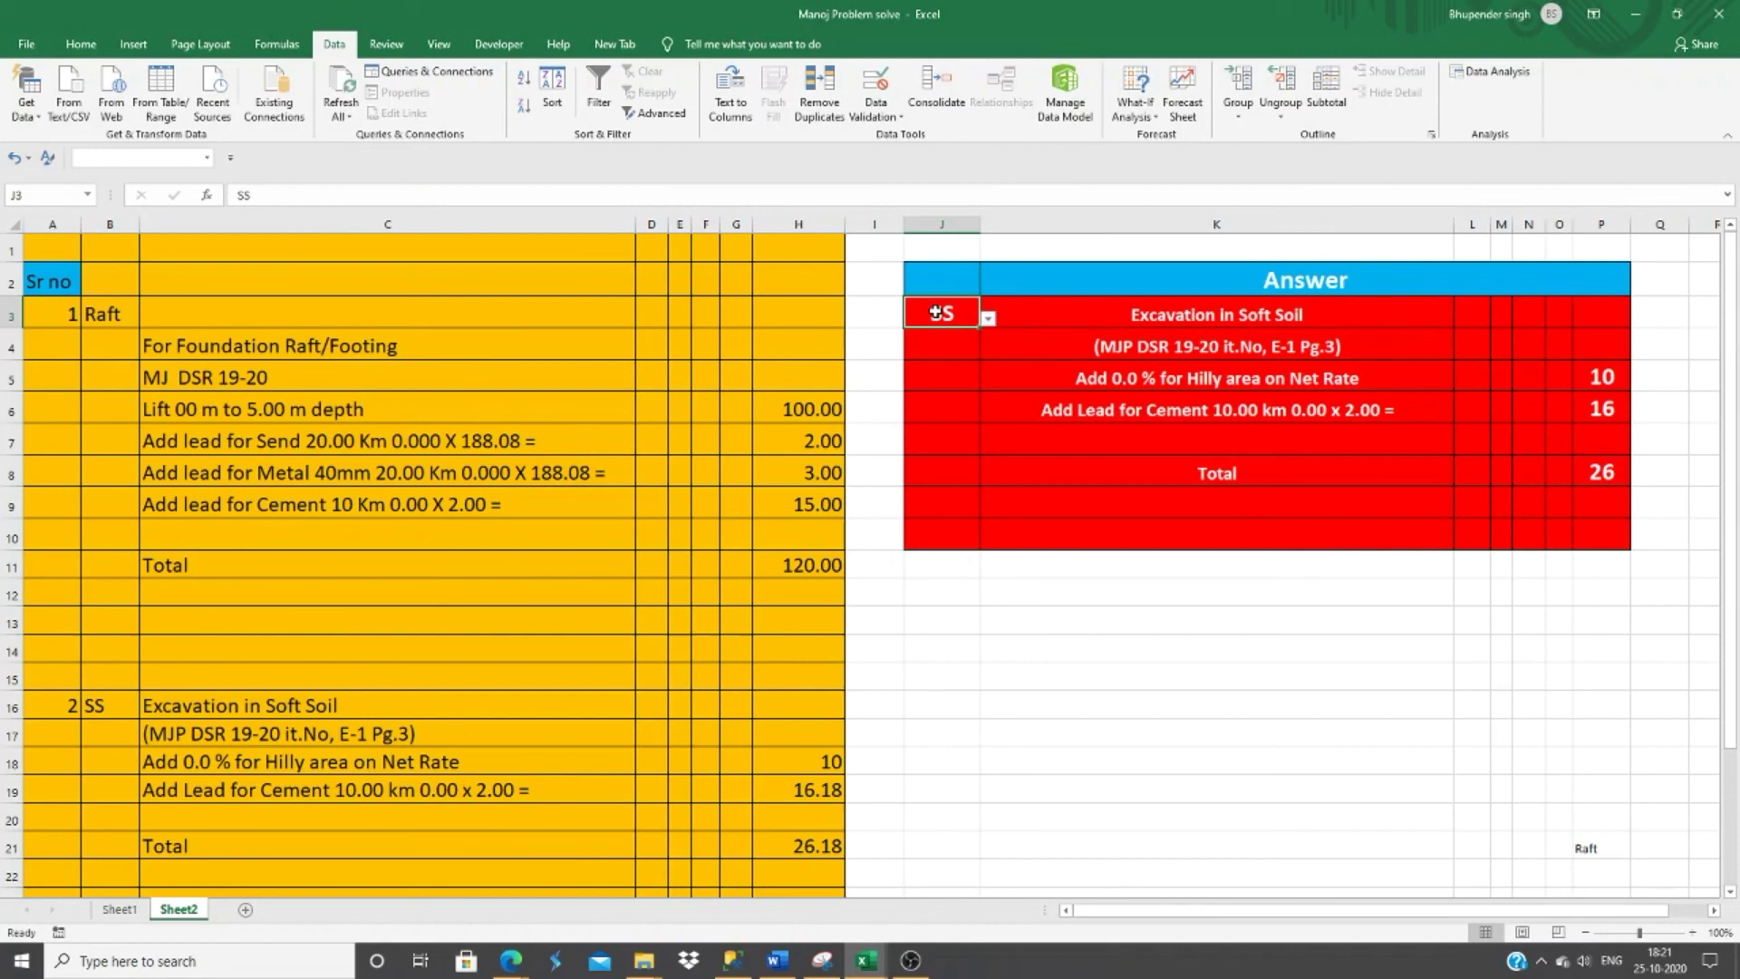
left_click(987, 318)
left_click(947, 381)
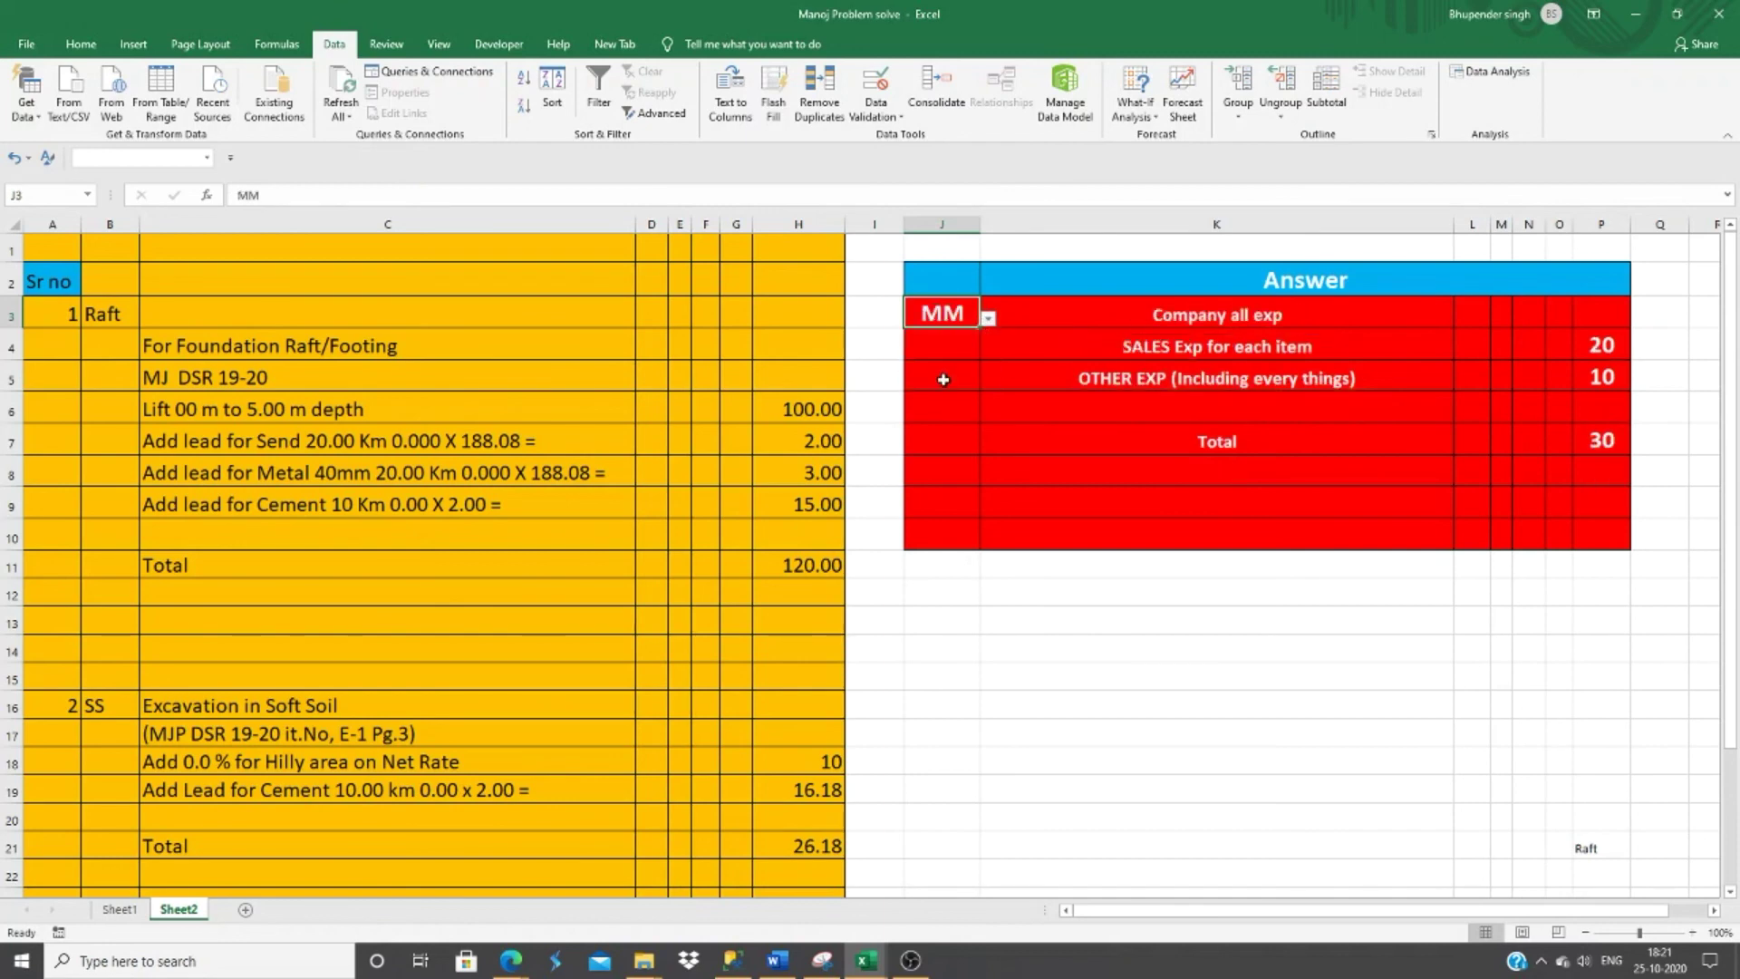
left_click(1154, 606)
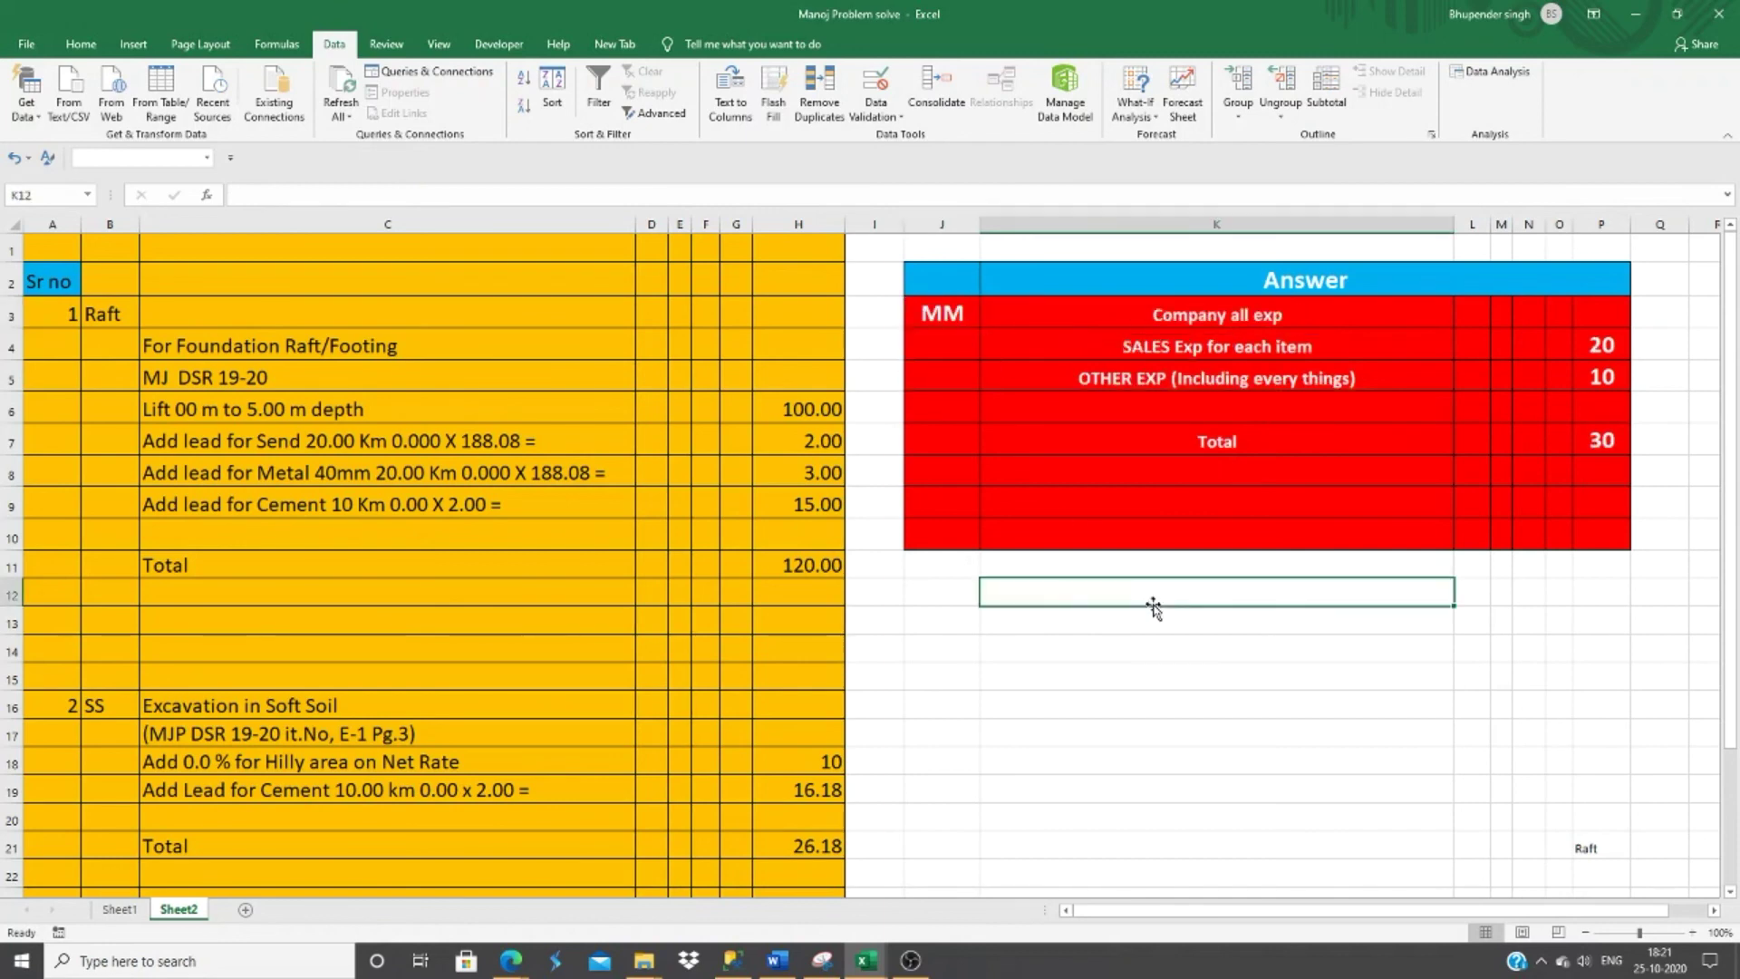
Compare the MM rows of the source list with the Answer block and inspect the array formula in K3.
left_click(360, 839)
scroll(360, 837, "down", 1)
scroll(360, 837, "down", 3)
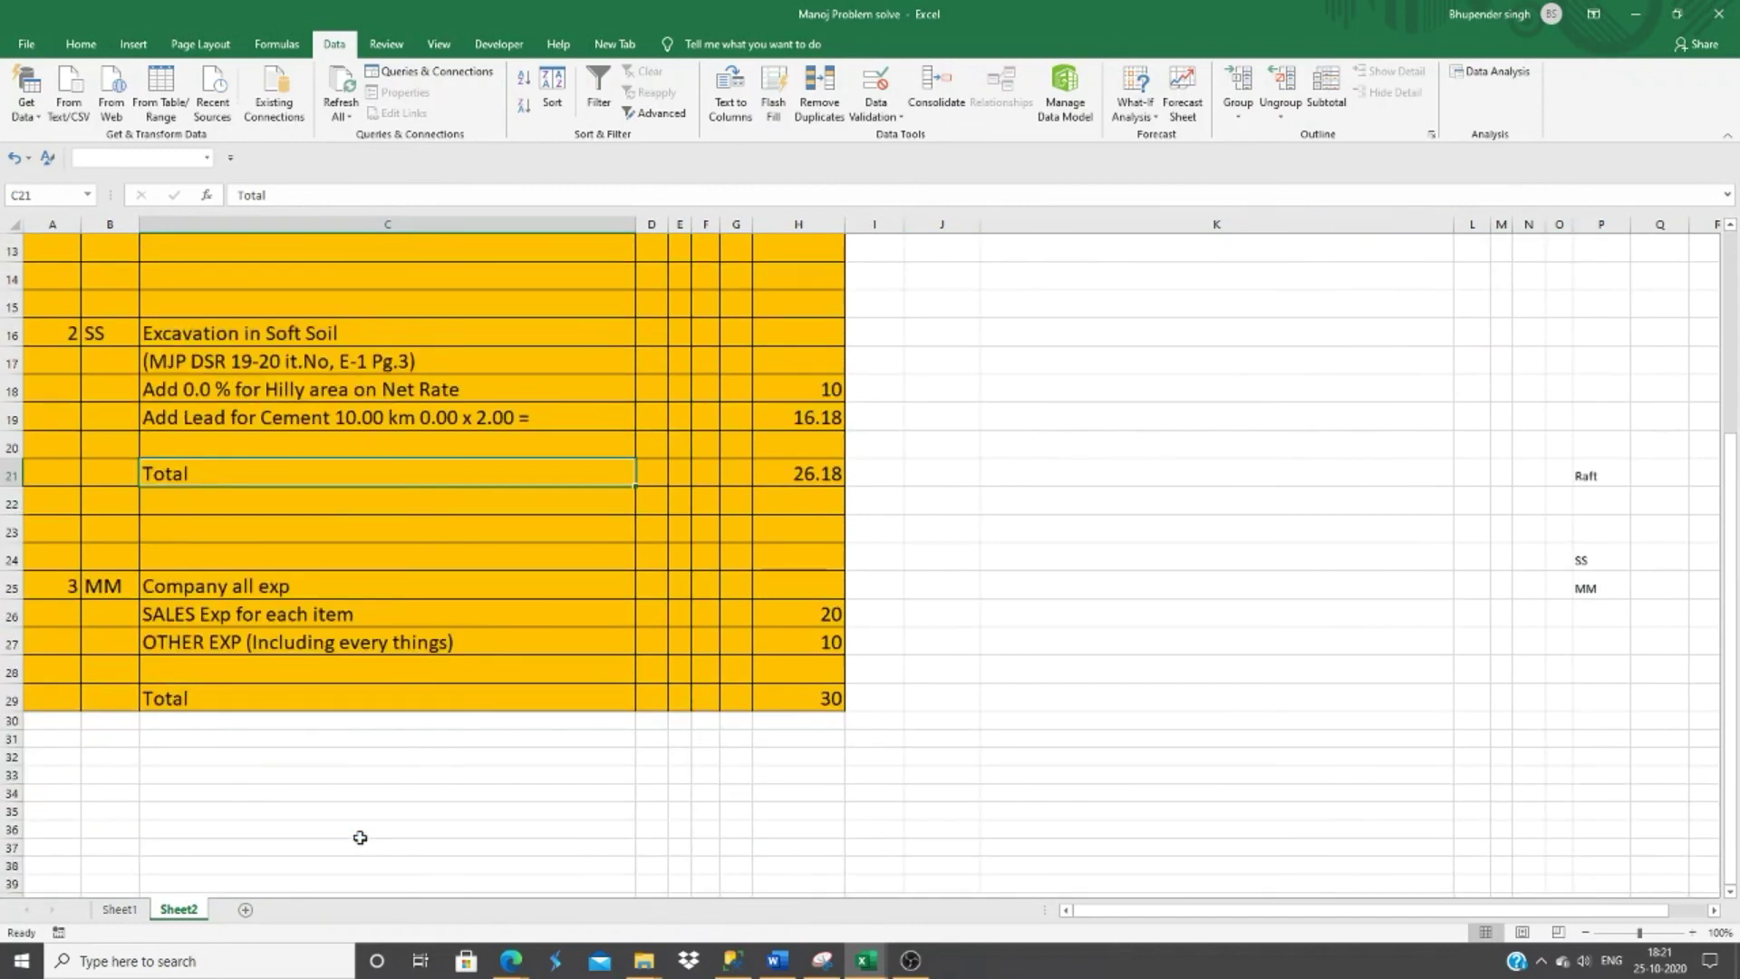
scroll(360, 837, "up", 4)
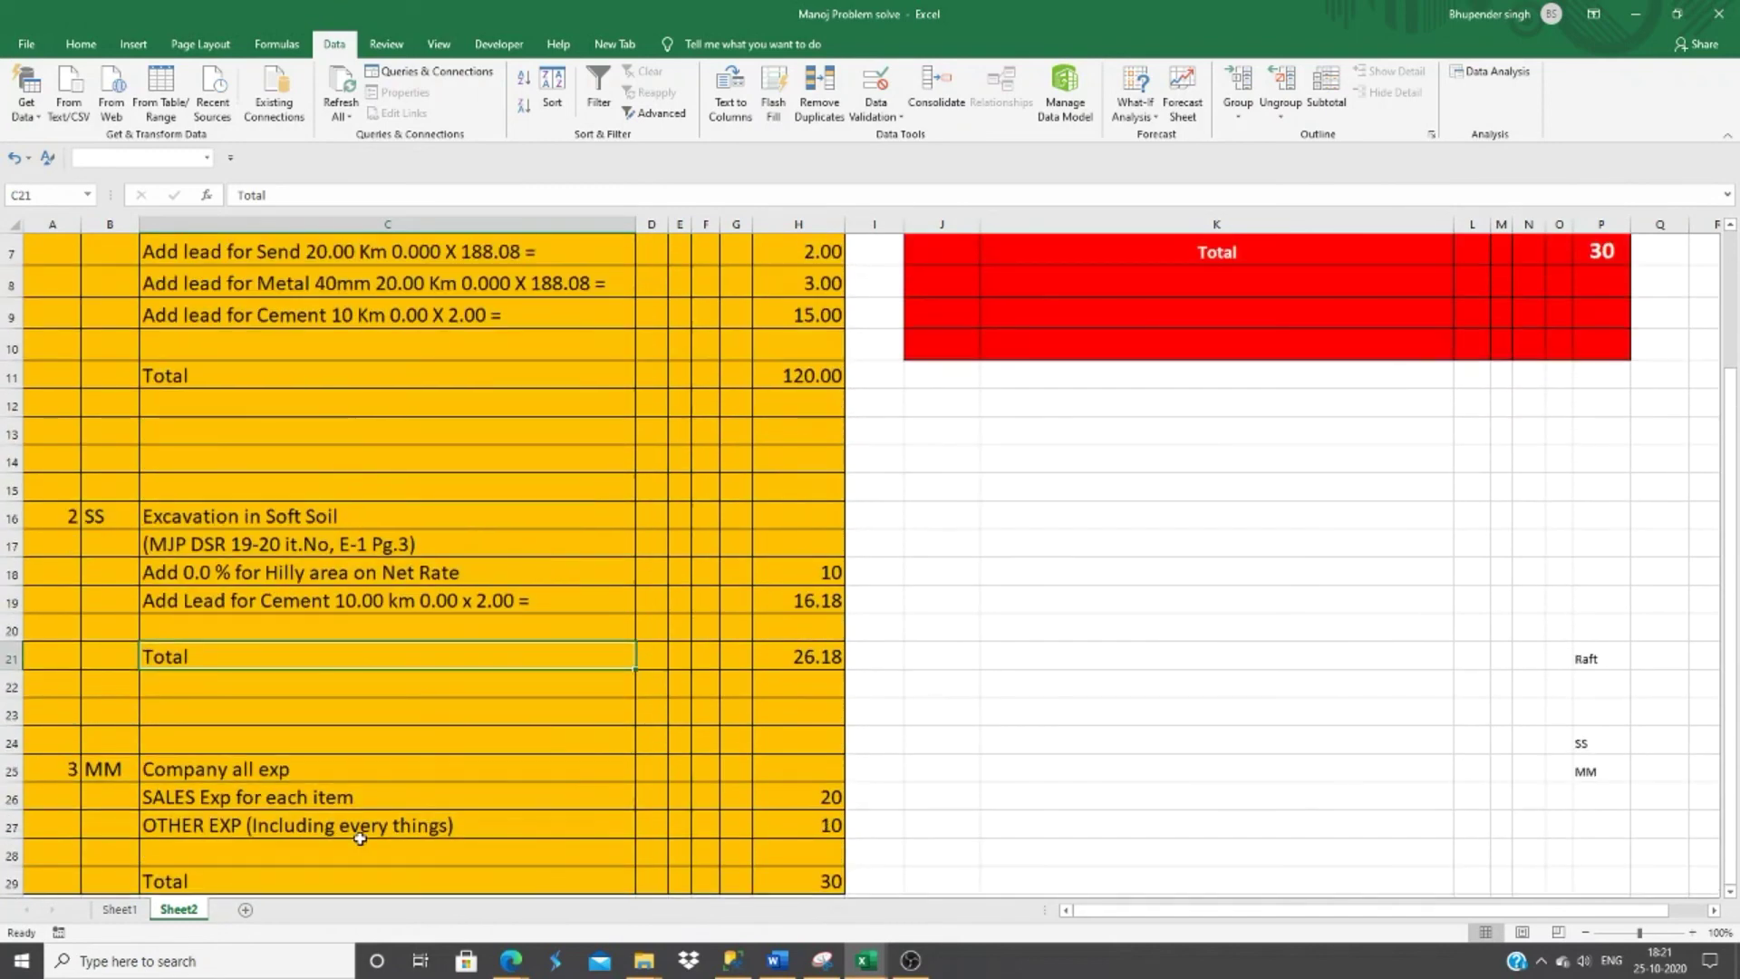
left_click(1307, 628)
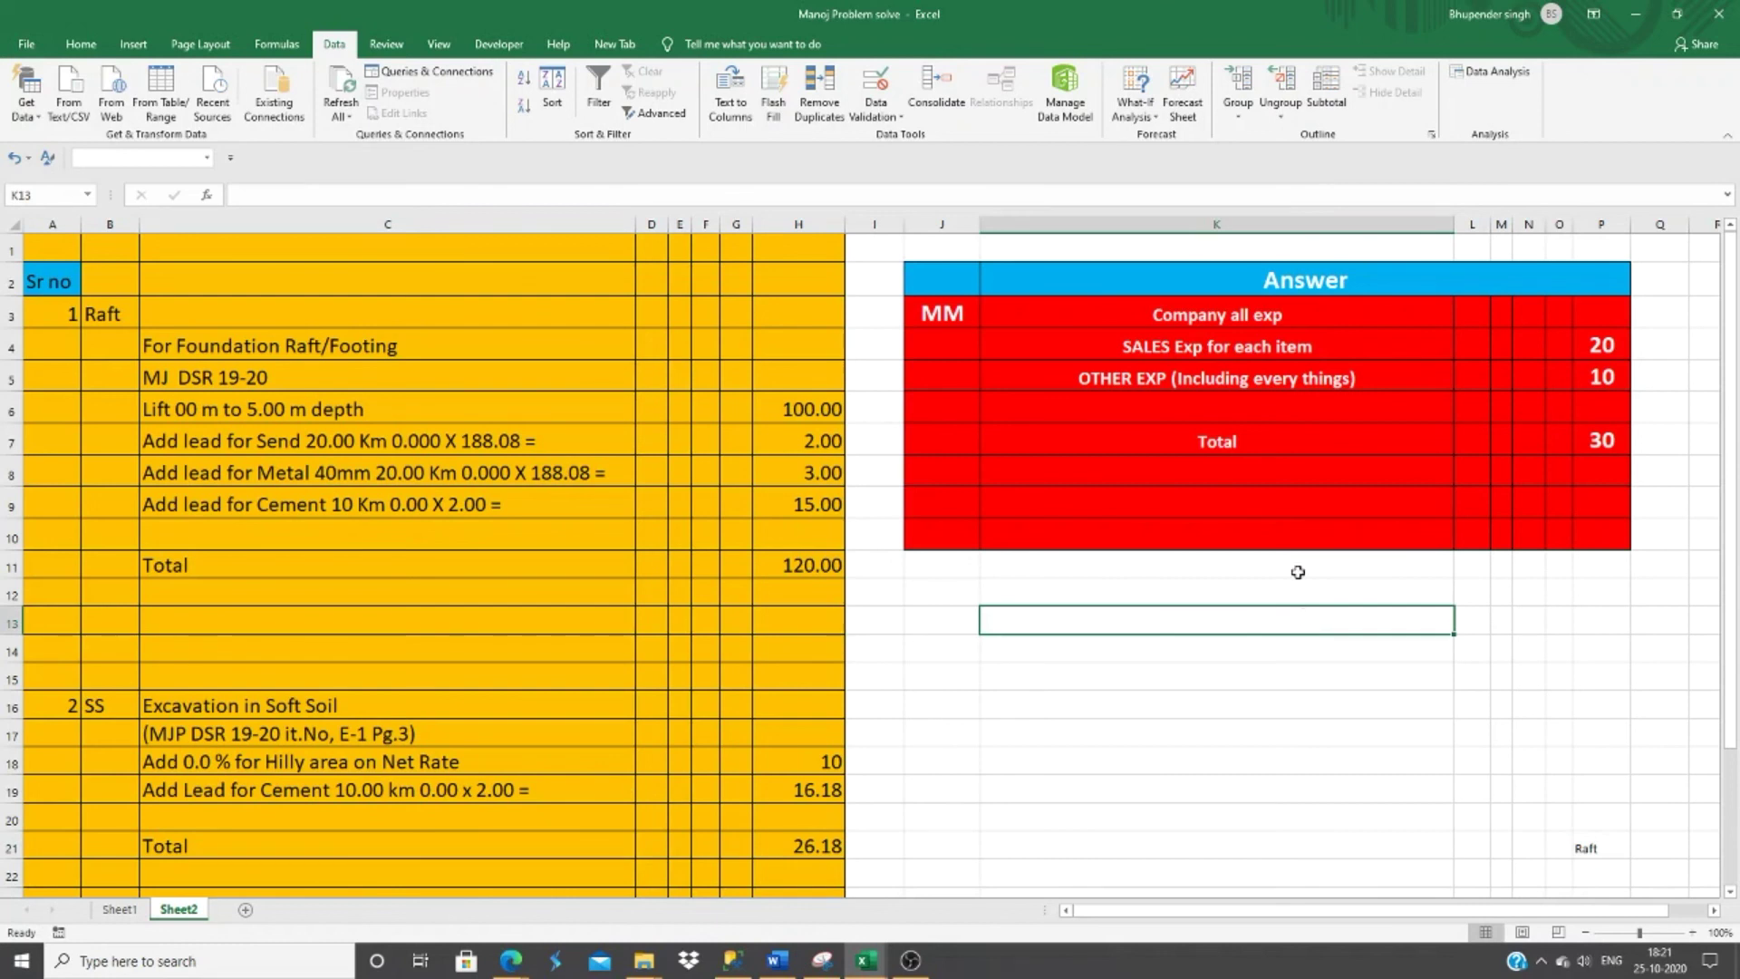
left_click(1187, 311)
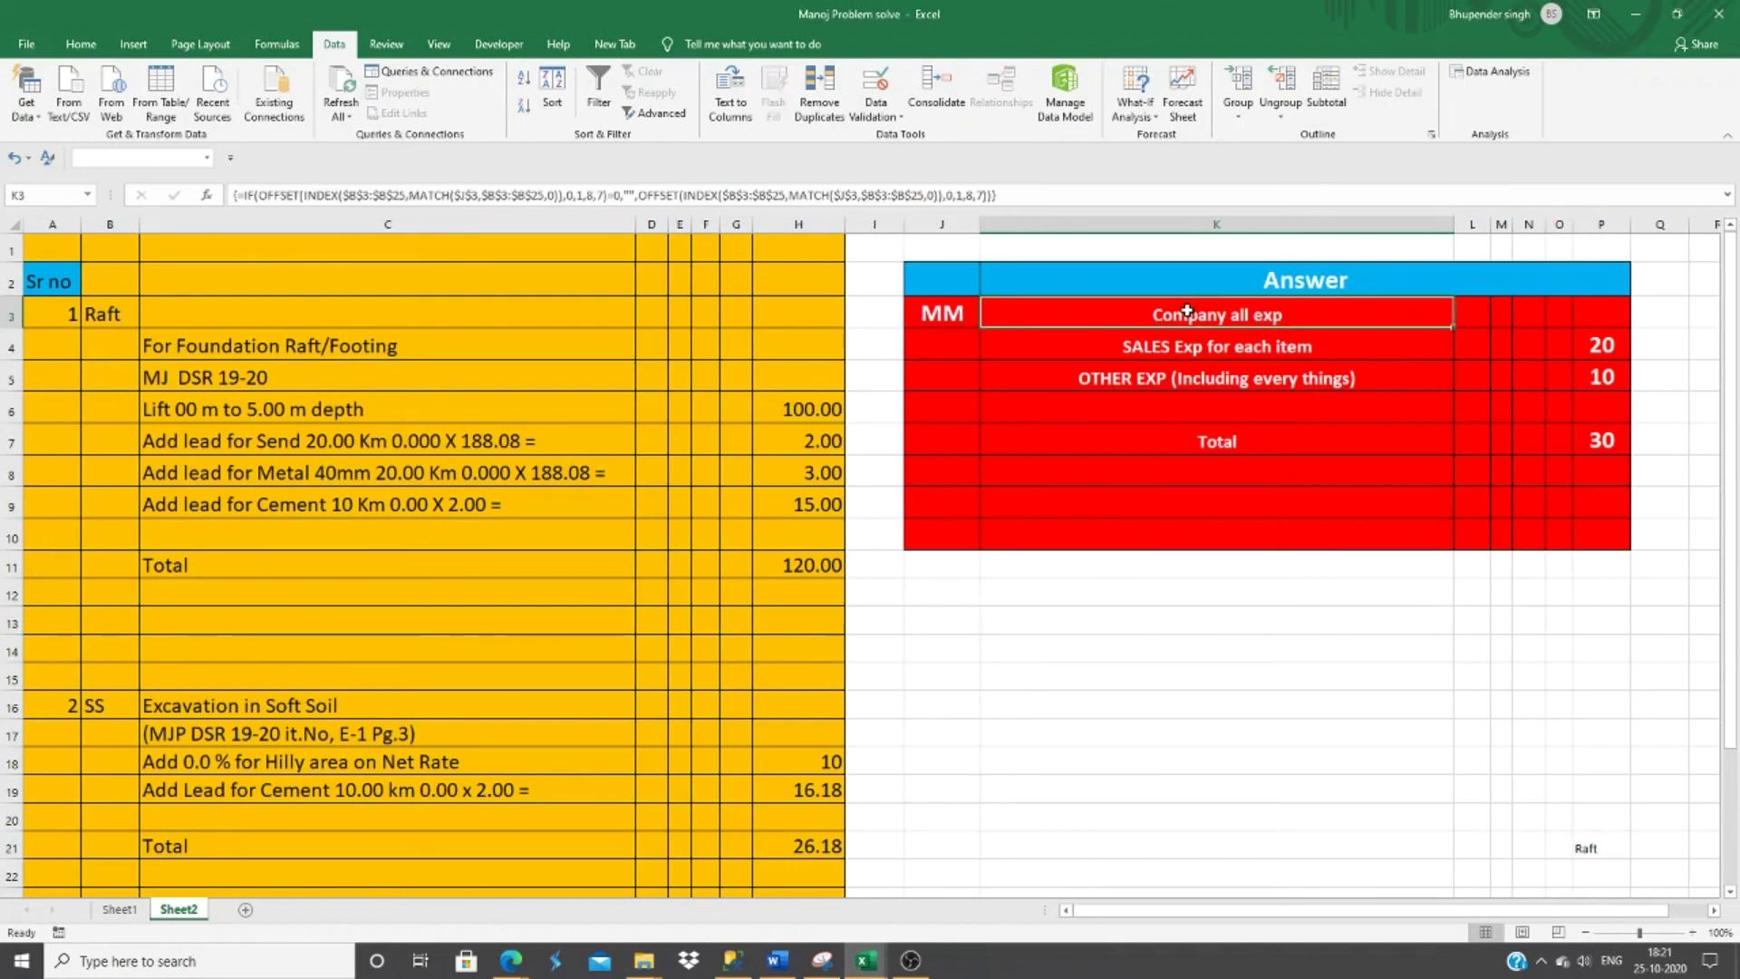